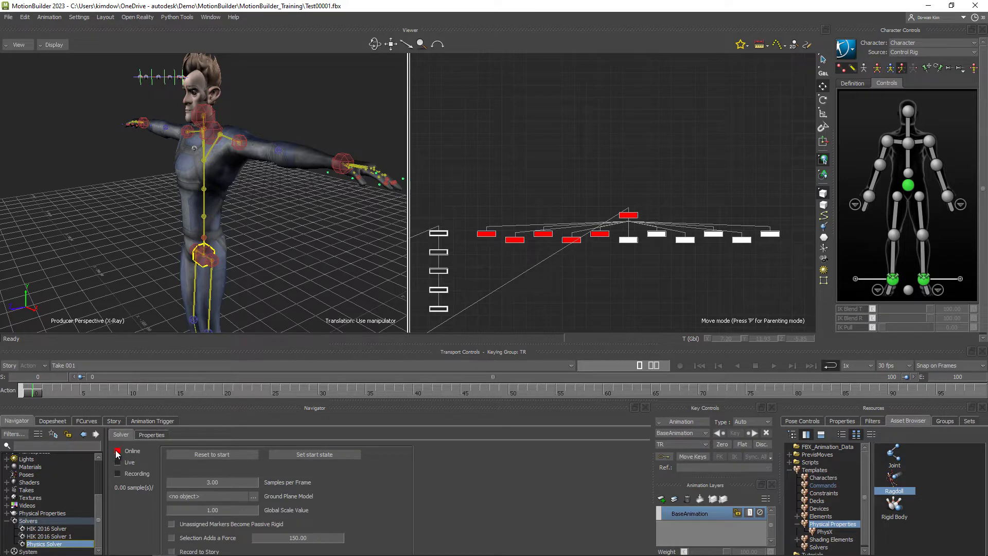
# Step: Run the physics solver live on the chain in front of the face, reset it to start and take it offline
pyautogui.click(118, 462)
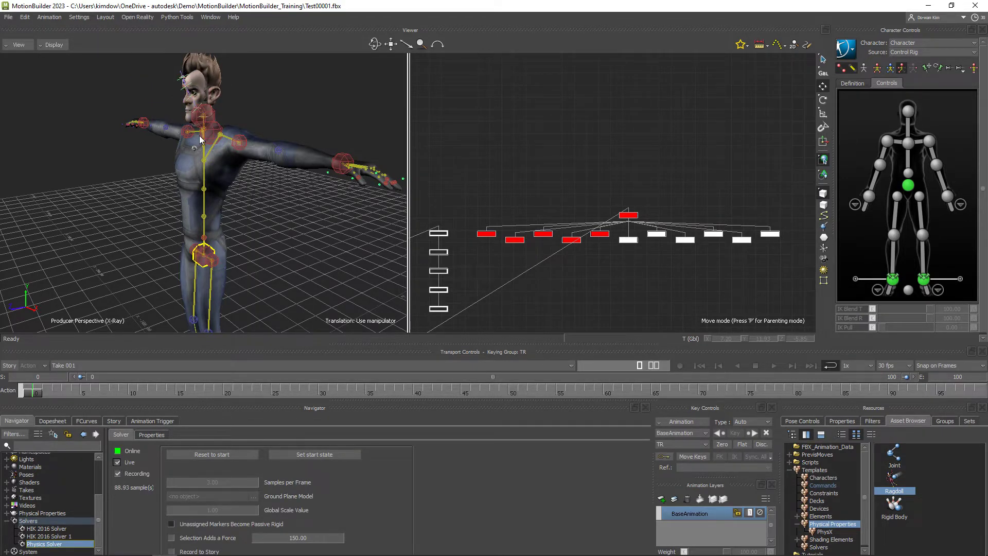
pyautogui.click(182, 455)
pyautogui.click(118, 450)
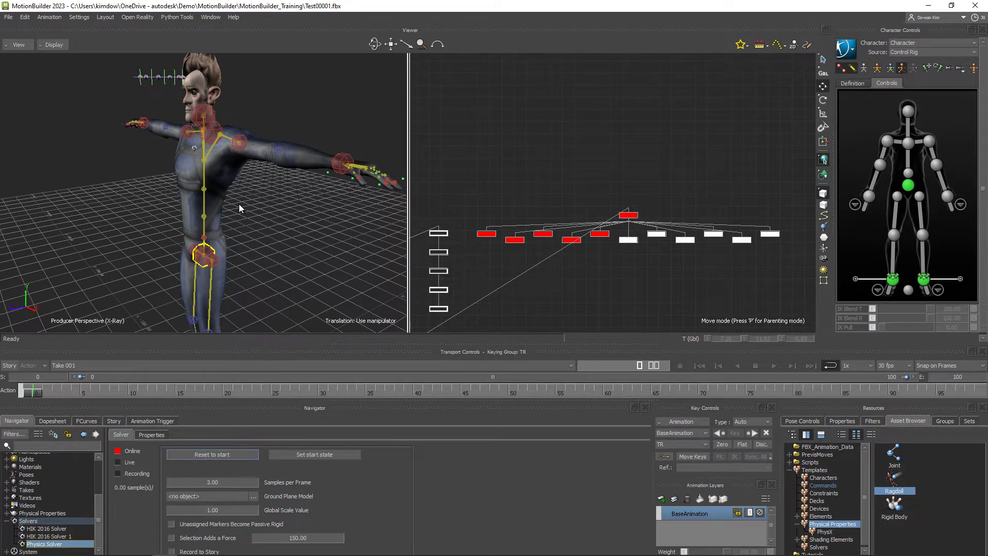
# Step: Create a Character Extension for the Character using the template from the Characters assets
pyautogui.scroll(3, 58, 465)
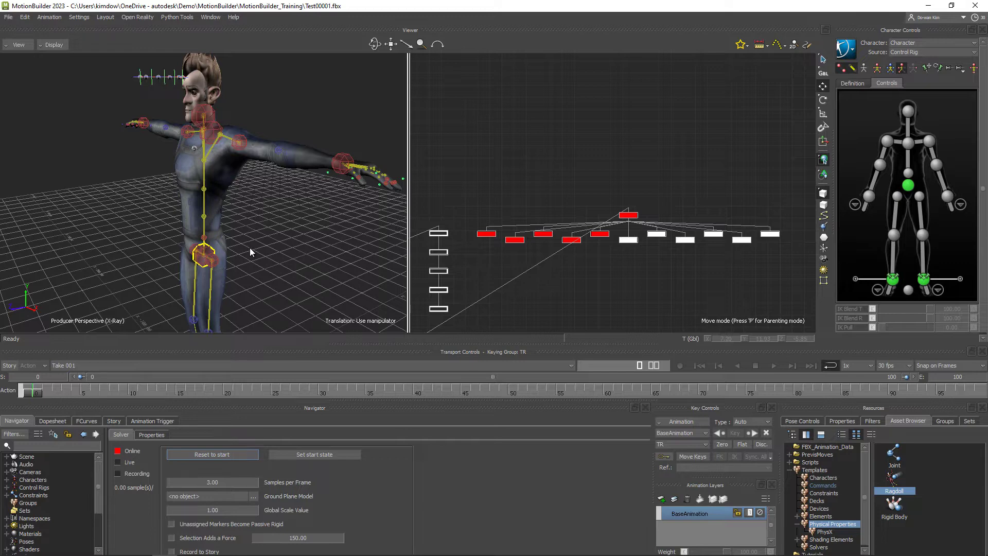
pyautogui.click(821, 478)
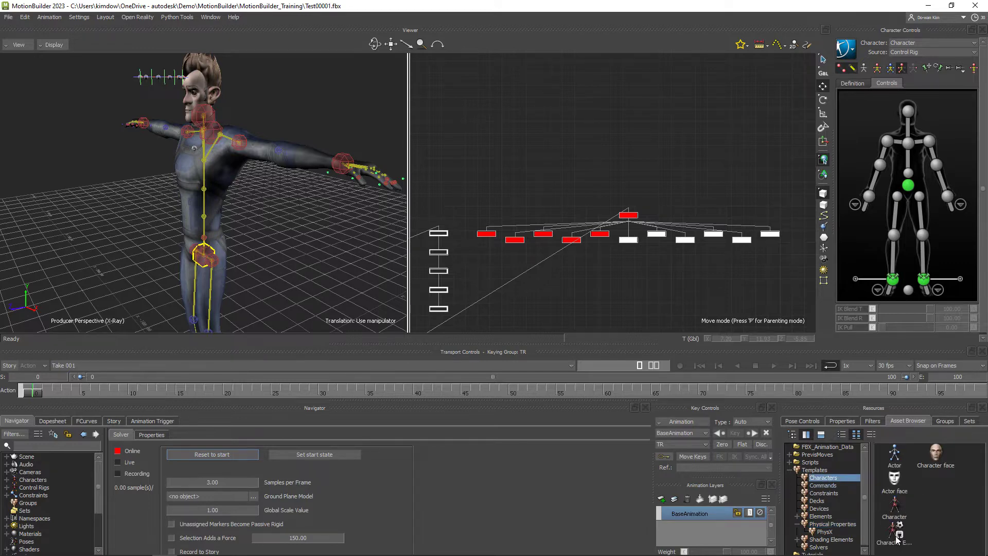
pyautogui.click(7, 479)
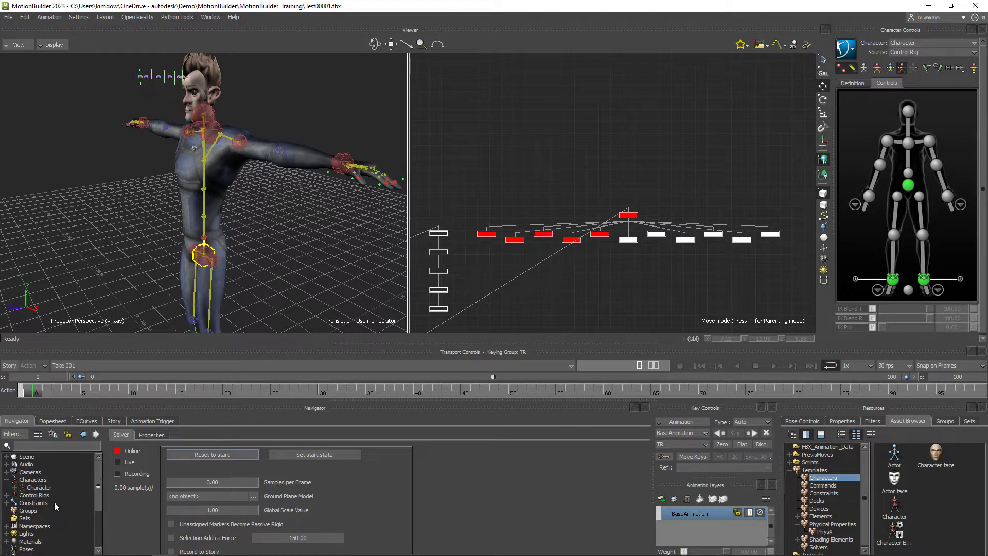
pyautogui.click(39, 486)
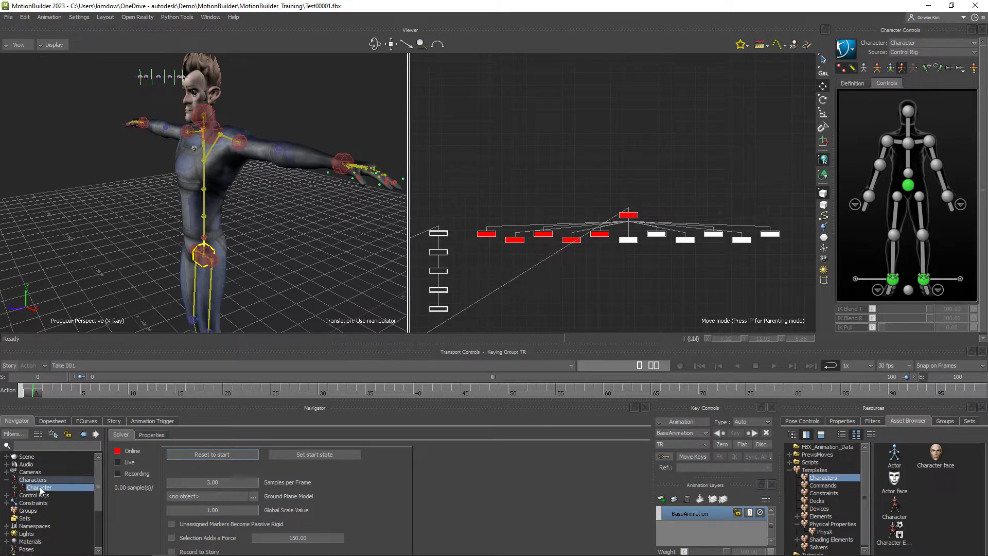
pyautogui.rightClick(41, 489)
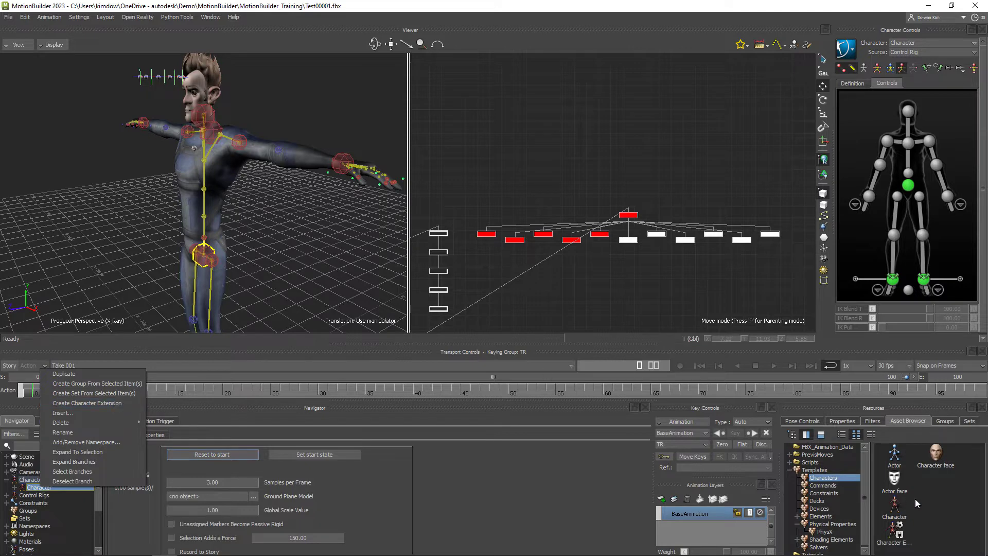
pyautogui.click(897, 531)
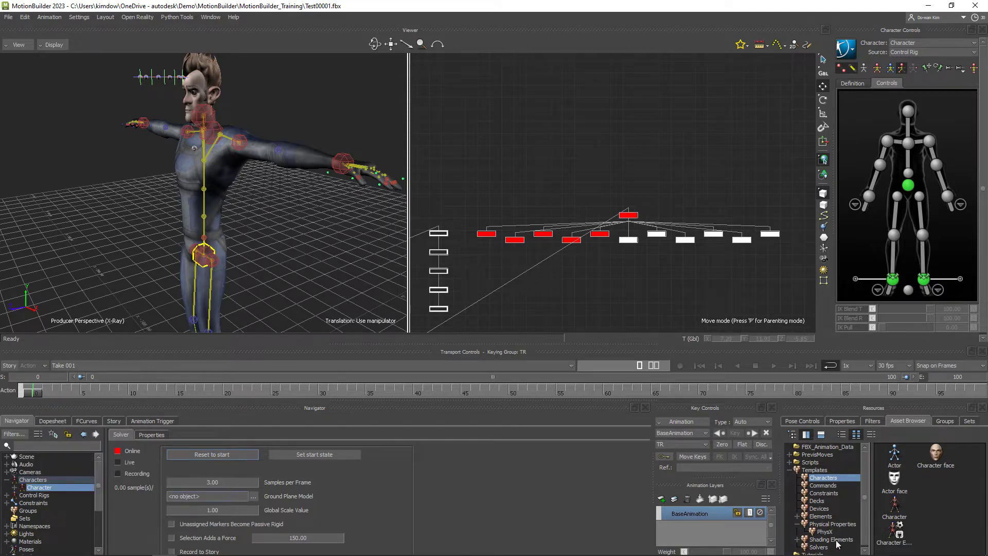
pyautogui.moveTo(893, 533); pyautogui.dragTo(21, 491)
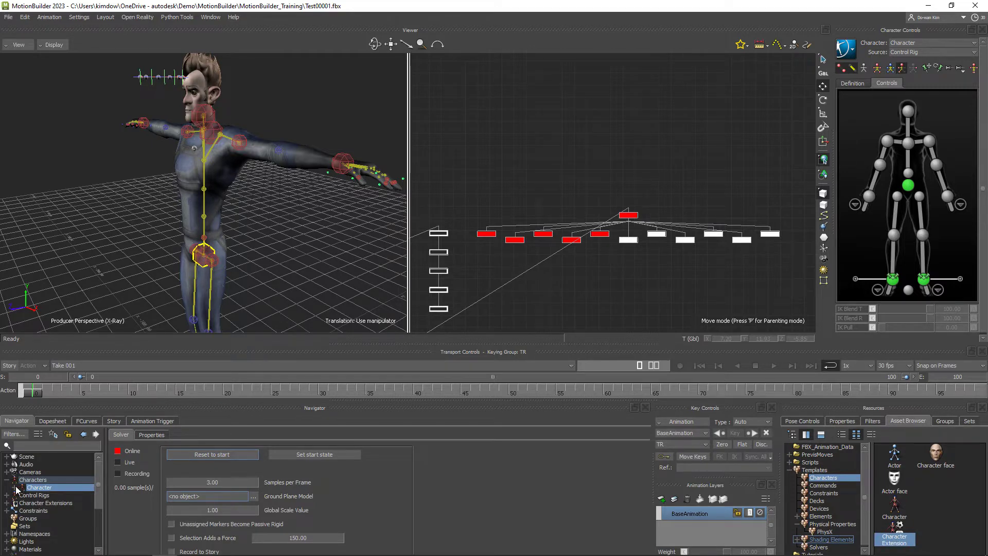
# Step: Select the Character Extension under the Character and switch the character keying mode to Full Body
pyautogui.click(21, 487)
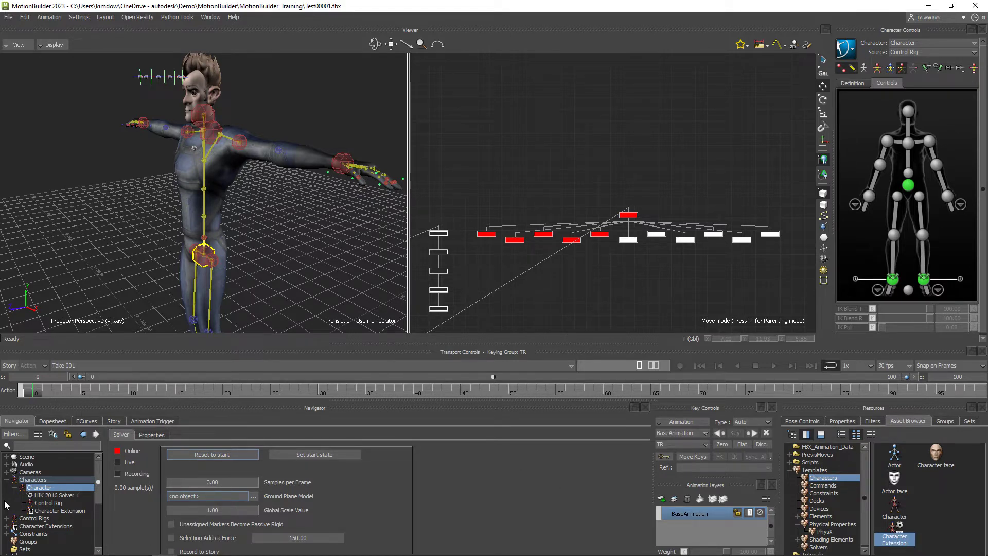
pyautogui.scroll(-1, 41, 495)
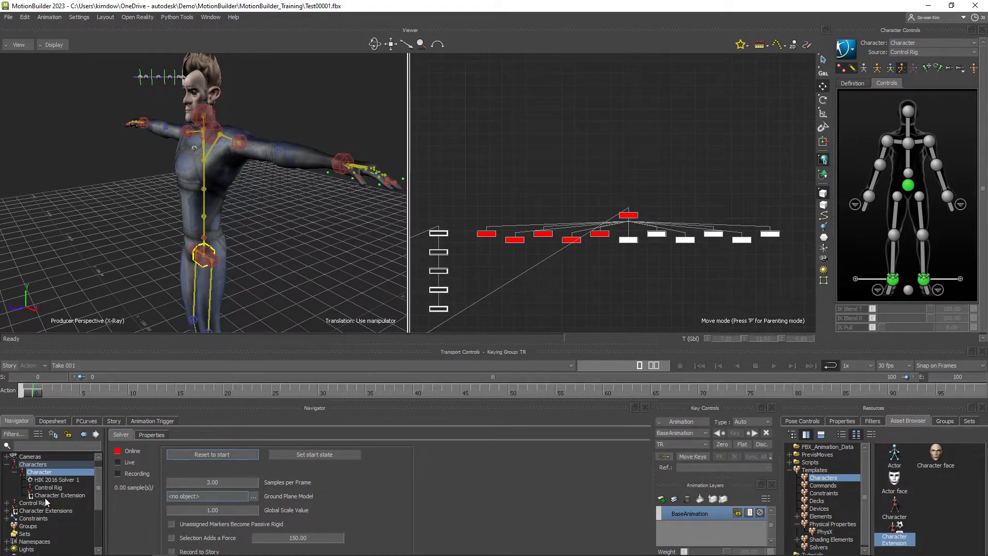
pyautogui.click(7, 510)
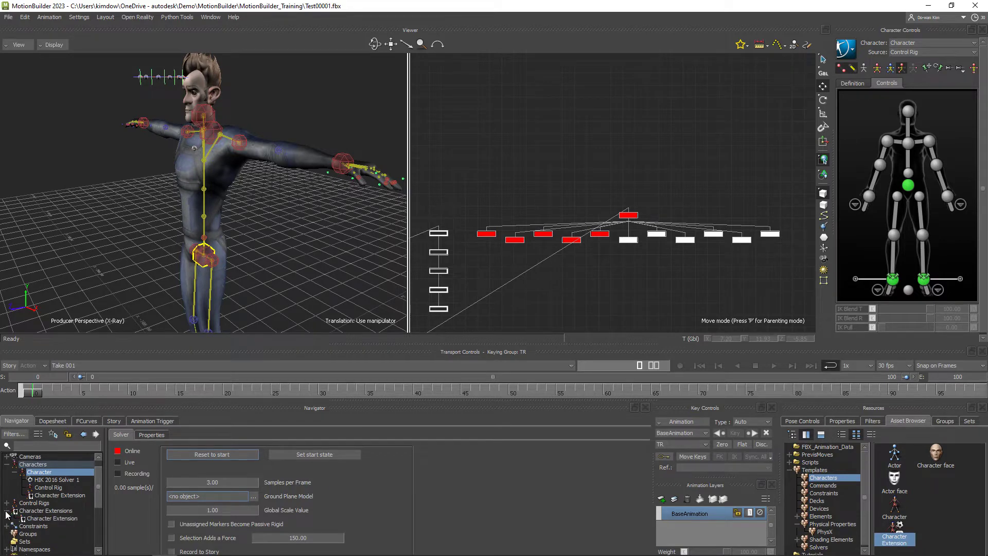
pyautogui.click(48, 511)
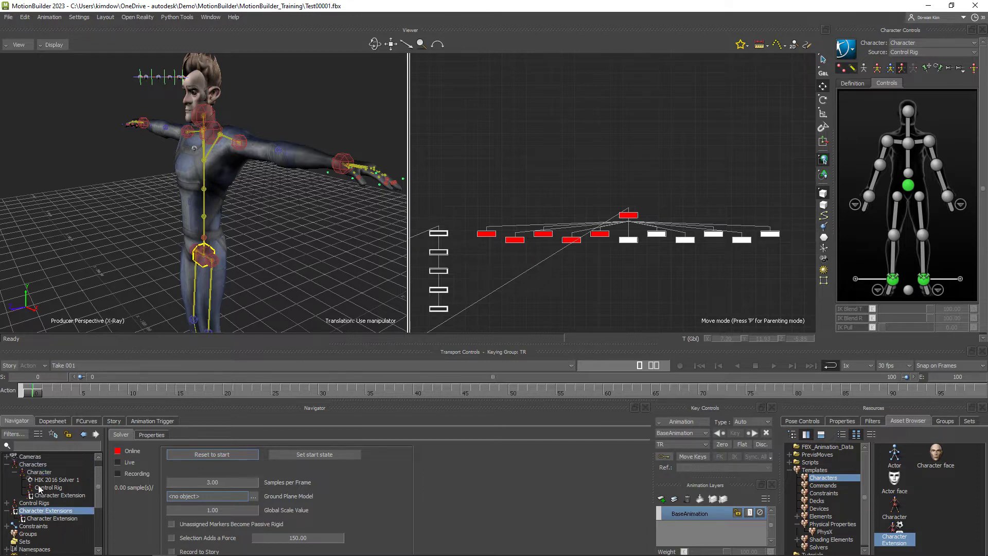
pyautogui.click(66, 496)
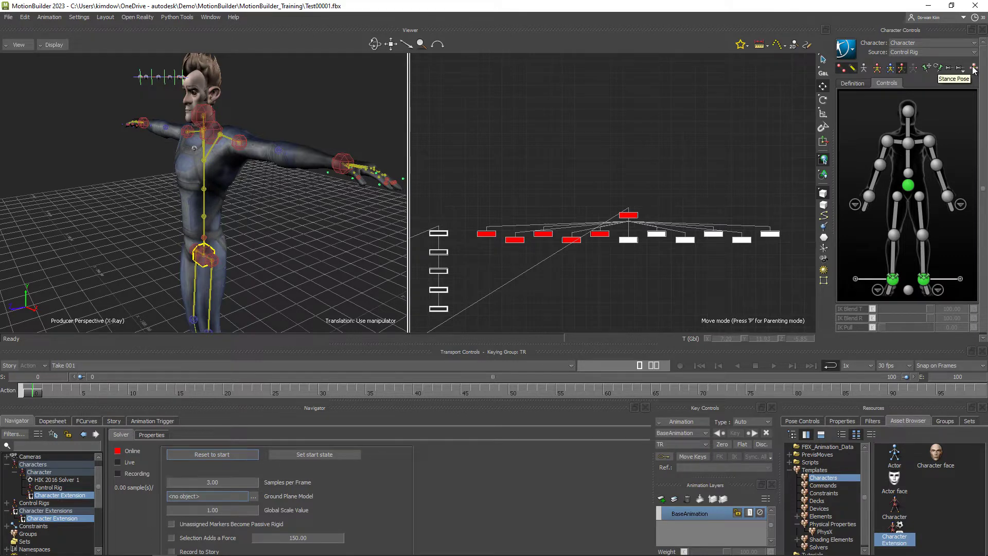
pyautogui.click(877, 70)
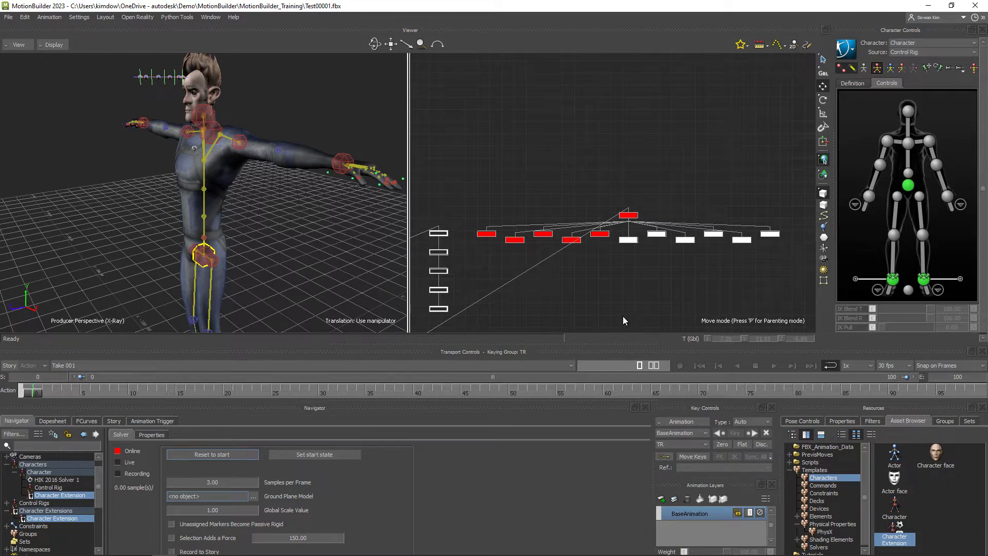
# Step: Add the five child nulls and the six spheres in the schematic to the Character Extension
pyautogui.moveTo(469, 261); pyautogui.dragTo(610, 220)
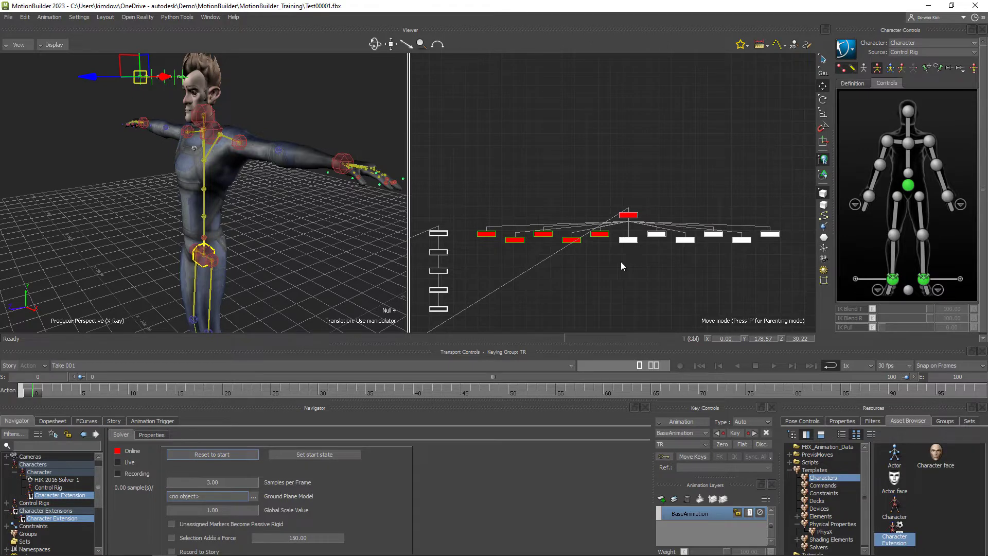
pyautogui.moveTo(621, 261); pyautogui.dragTo(802, 216)
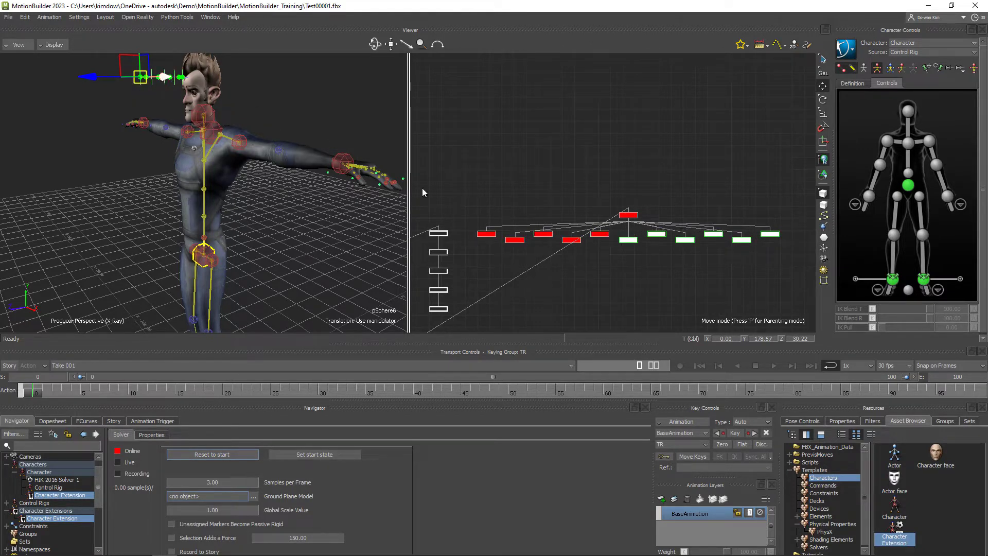
pyautogui.moveTo(795, 239); pyautogui.dragTo(796, 231)
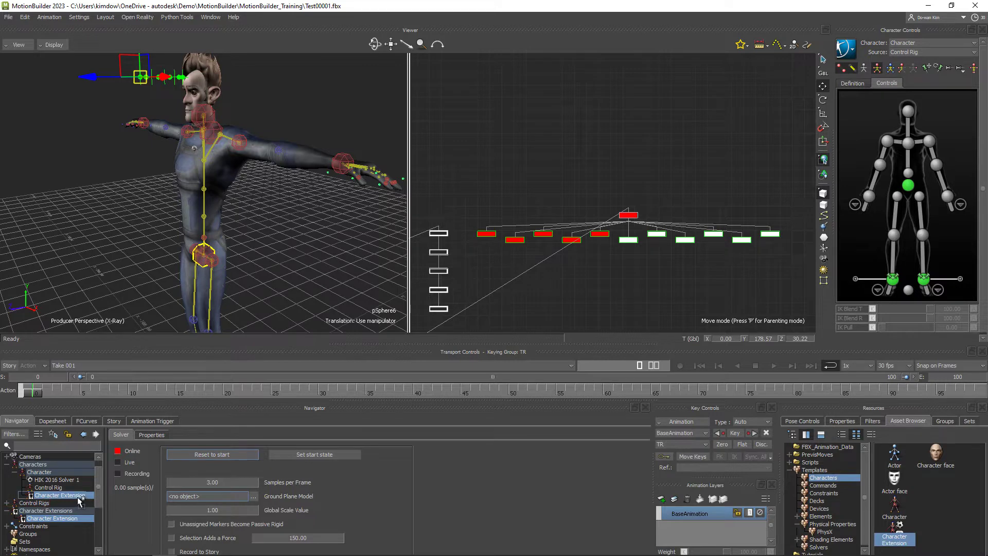
pyautogui.moveTo(78, 497); pyautogui.dragTo(78, 497)
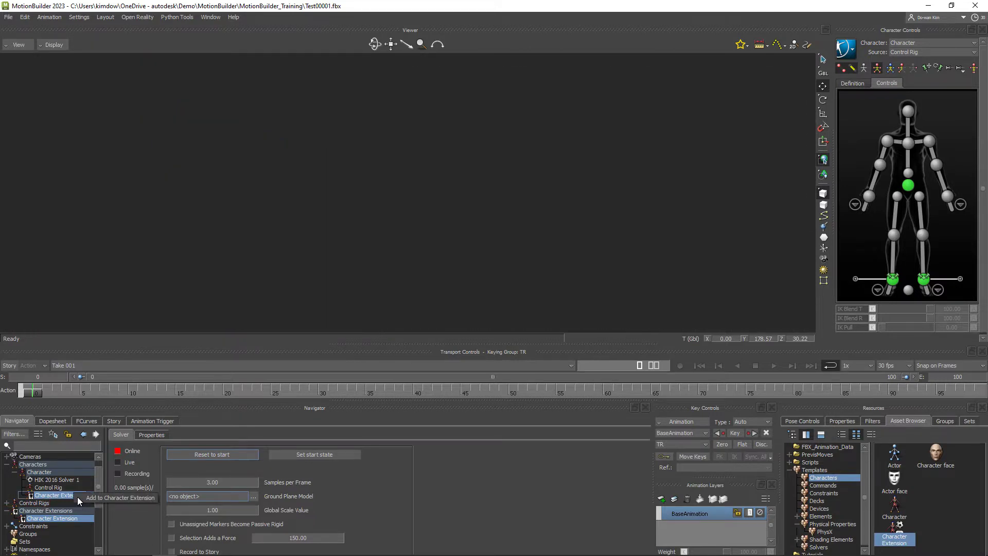
pyautogui.click(100, 496)
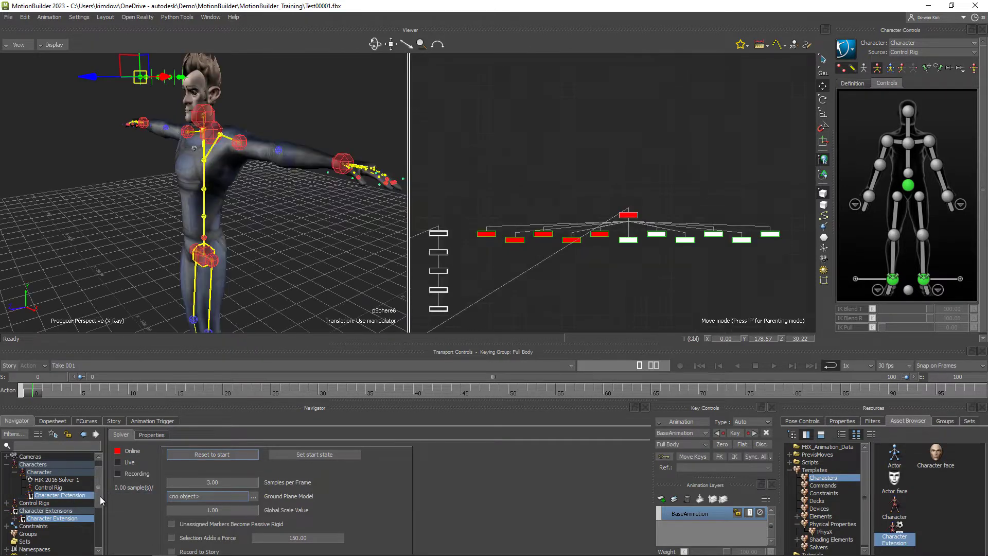
# Step: Add the vertical chain of five skeleton nodes in the schematic to the Character Extension
pyautogui.click(50, 496)
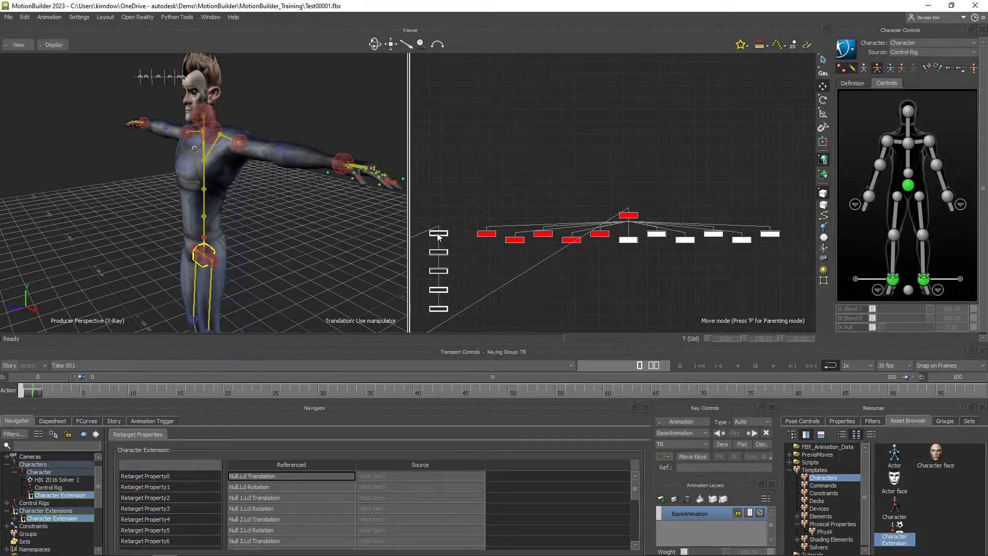
pyautogui.moveTo(458, 218); pyautogui.dragTo(449, 315)
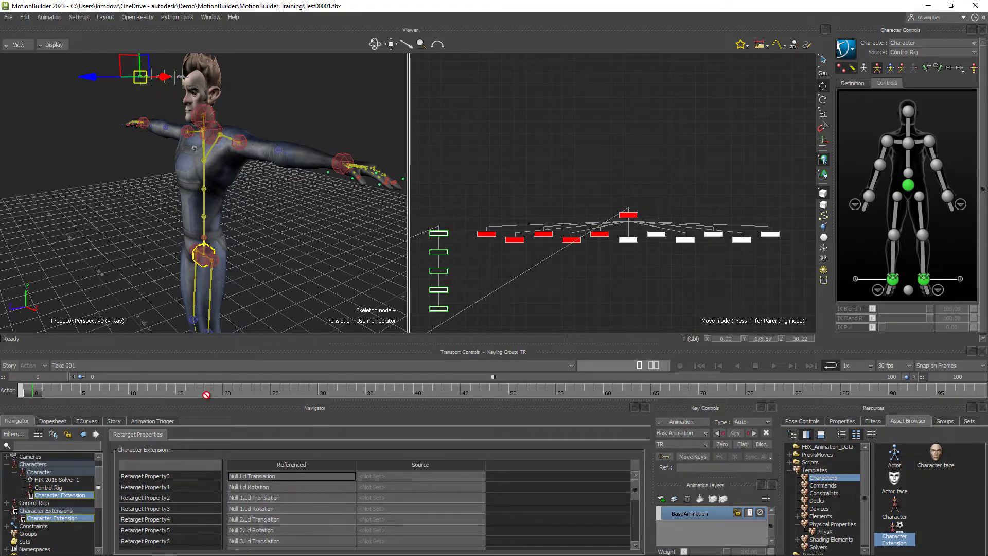
pyautogui.moveTo(81, 495); pyautogui.dragTo(103, 495)
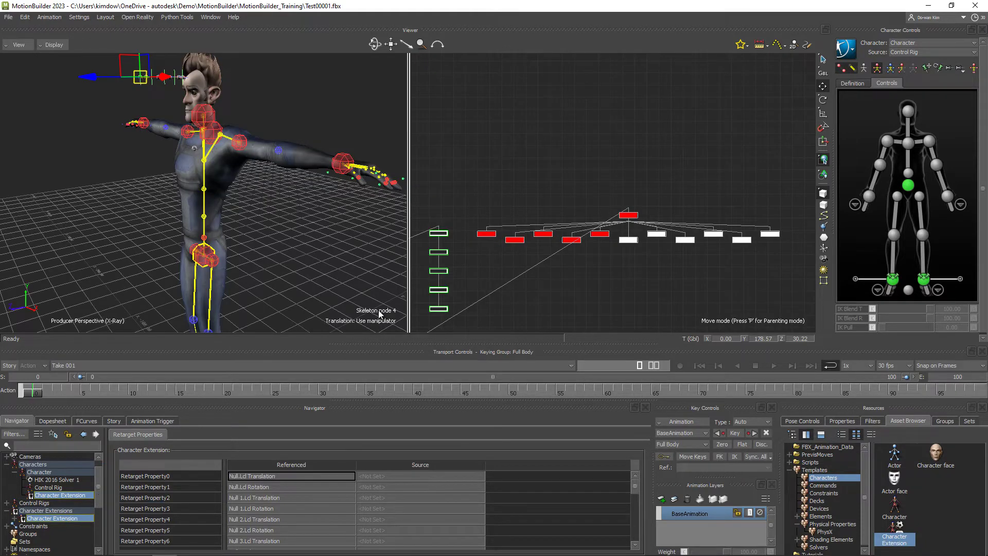
# Step: Test the chain with the Physics Solver online, live and recording, and reset it to start before going offline
pyautogui.moveTo(101, 498); pyautogui.dragTo(62, 551)
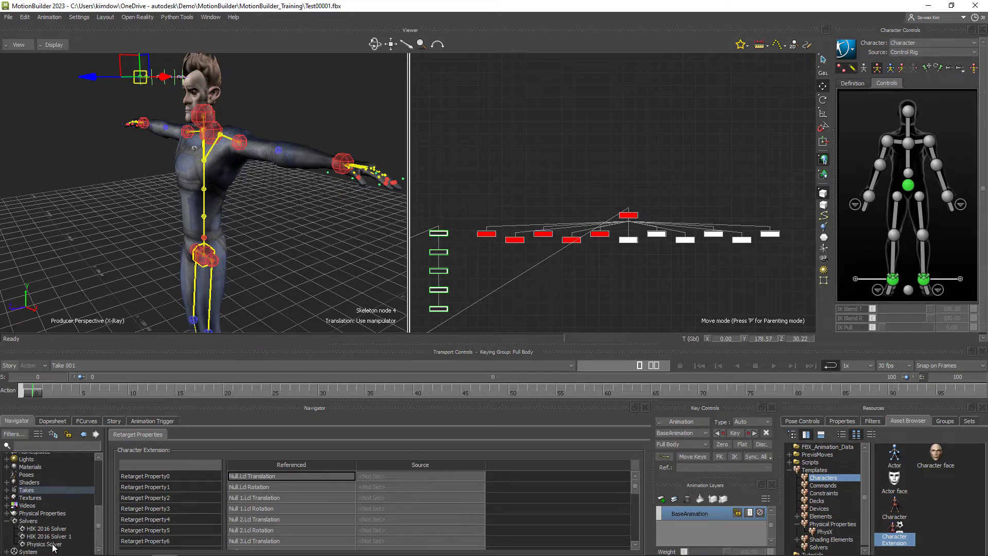
pyautogui.click(52, 544)
pyautogui.click(119, 452)
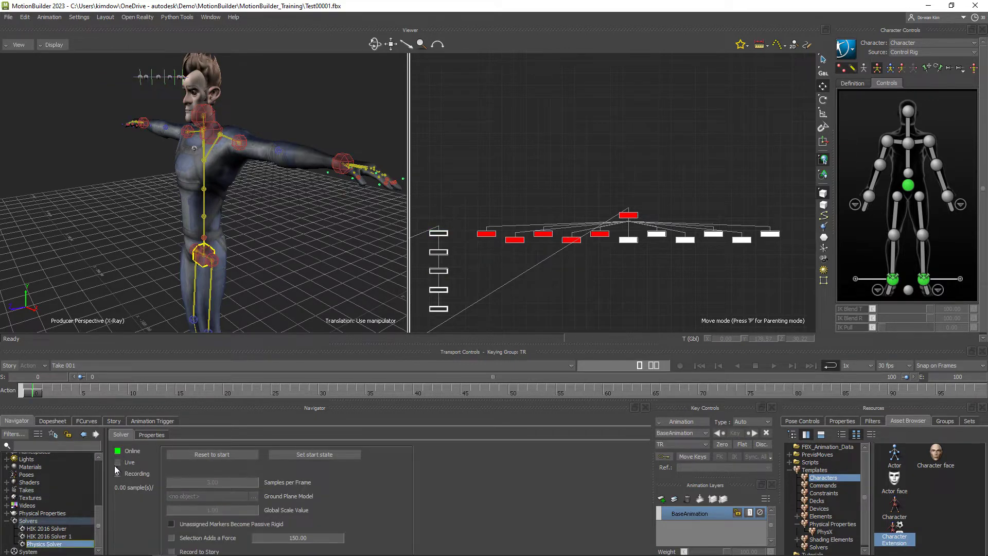
pyautogui.click(118, 473)
pyautogui.click(118, 462)
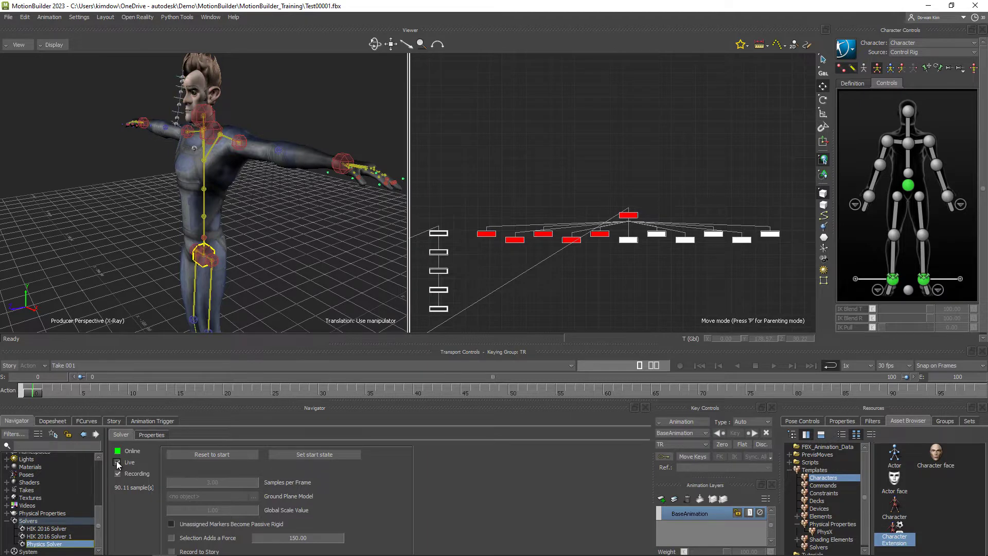
pyautogui.click(189, 453)
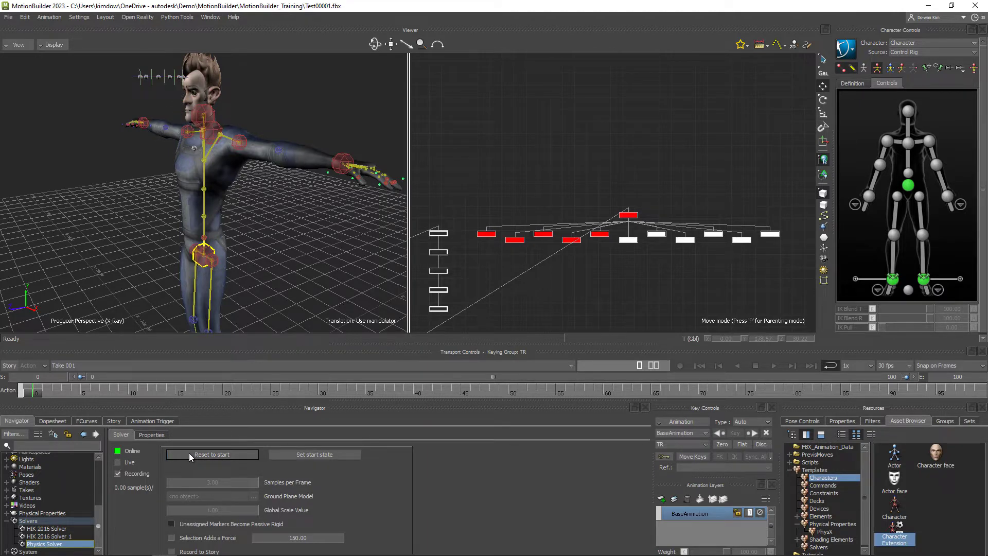
pyautogui.click(117, 451)
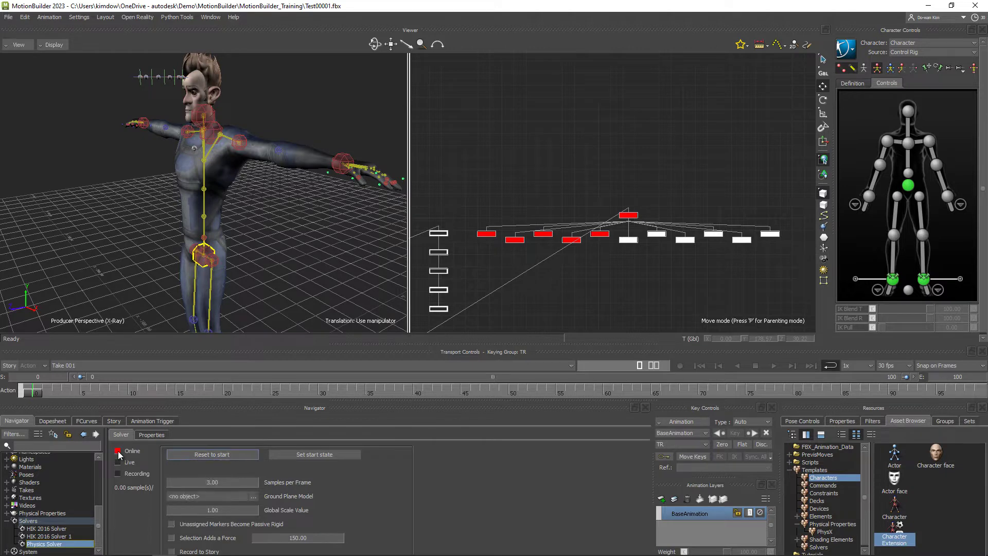
# Step: Rerun the chain simulation live, stop it partway and reset the solver to start
pyautogui.click(117, 451)
pyautogui.click(117, 462)
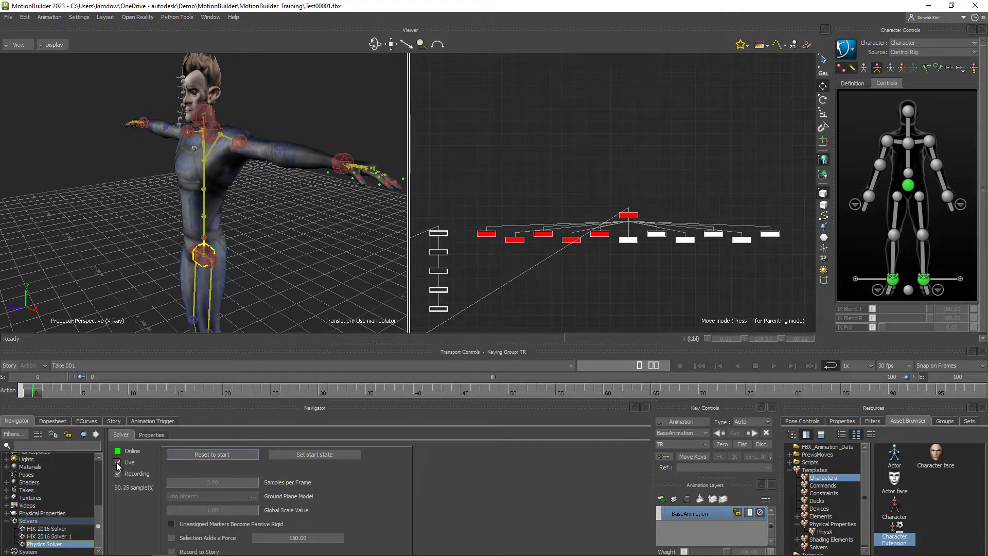
pyautogui.click(117, 462)
pyautogui.click(117, 451)
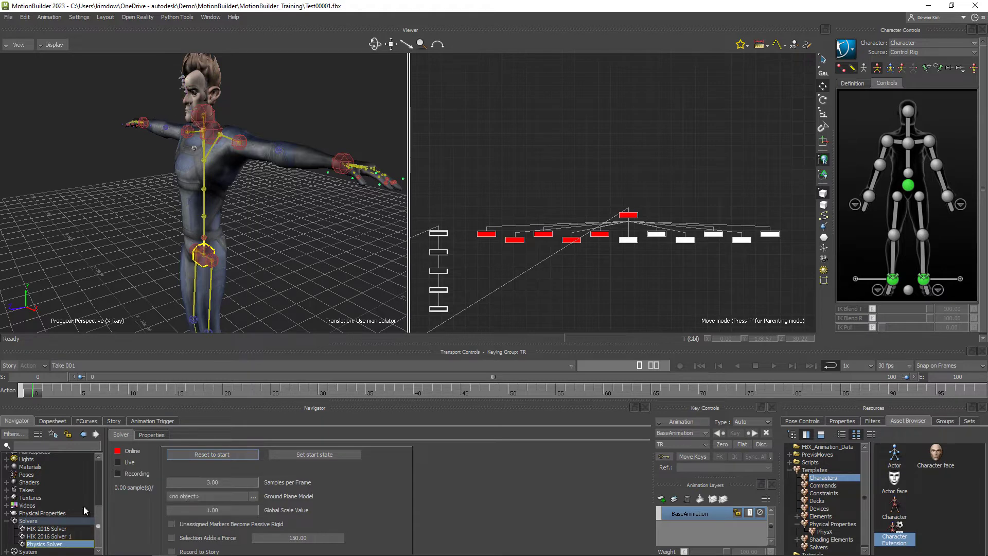
pyautogui.click(213, 455)
# Step: Run the chain simulation live once more and return the character with its extension to the stance pose, selecting the hips effector
pyautogui.click(117, 450)
pyautogui.click(118, 461)
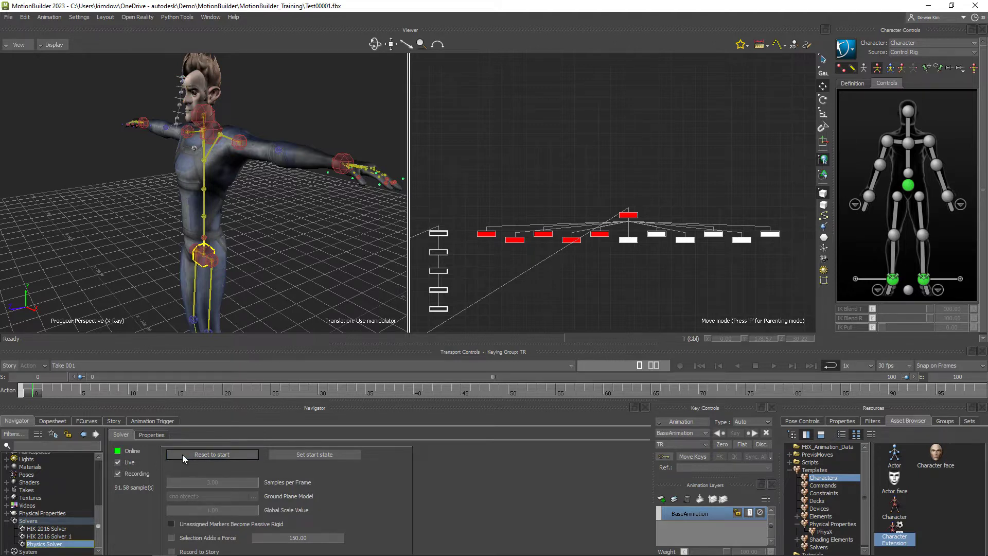
pyautogui.click(118, 462)
pyautogui.click(118, 453)
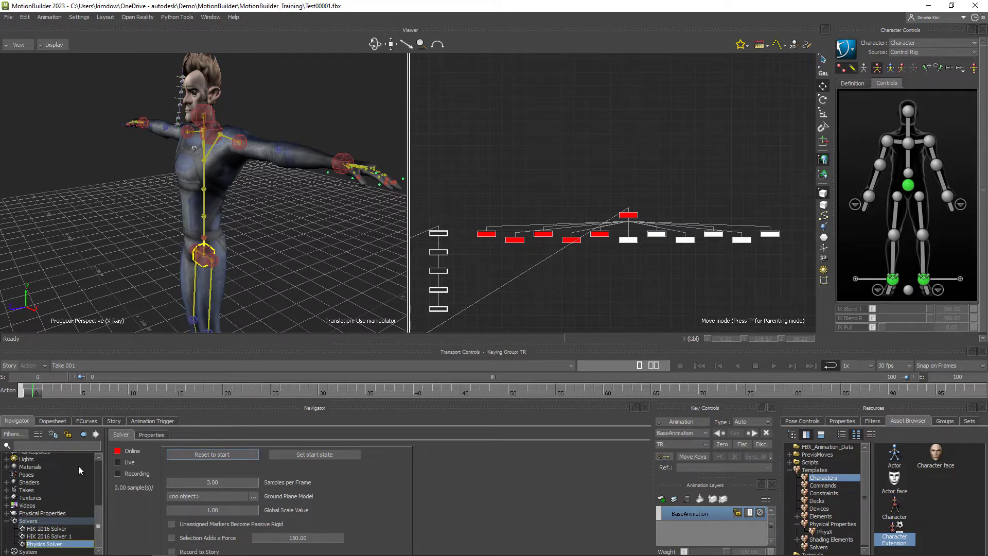
pyautogui.click(972, 71)
pyautogui.click(909, 186)
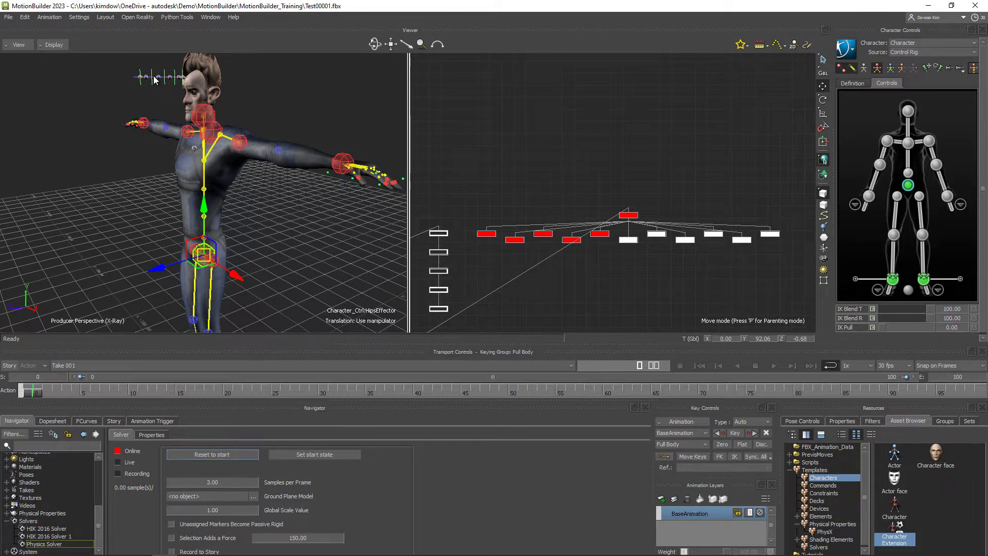
# Step: Import the Walk animation from the FBX_Animation_Data assets into the scene
pyautogui.click(844, 447)
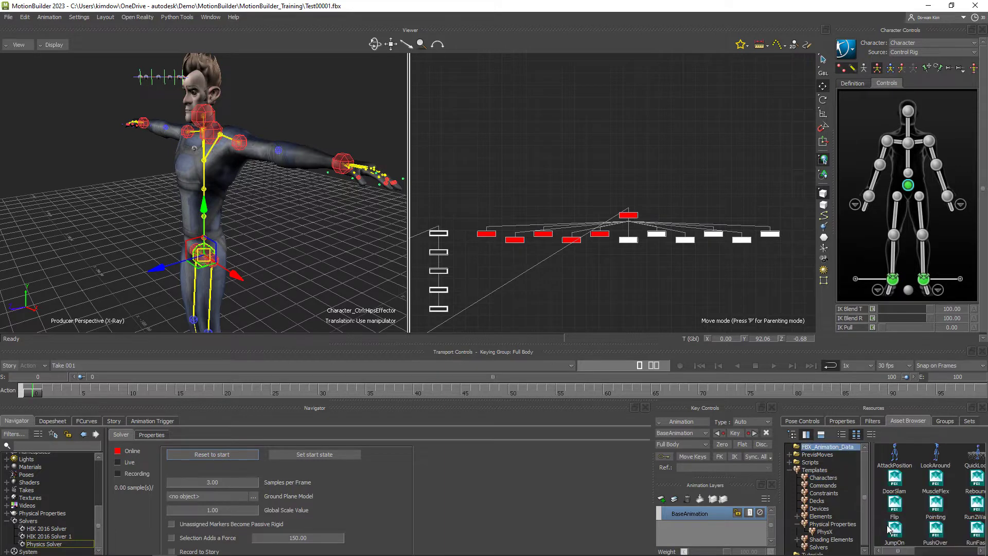
pyautogui.moveTo(913, 550); pyautogui.dragTo(952, 551)
pyautogui.moveTo(955, 453); pyautogui.dragTo(303, 82)
pyautogui.moveTo(324, 83)
pyautogui.click(384, 101)
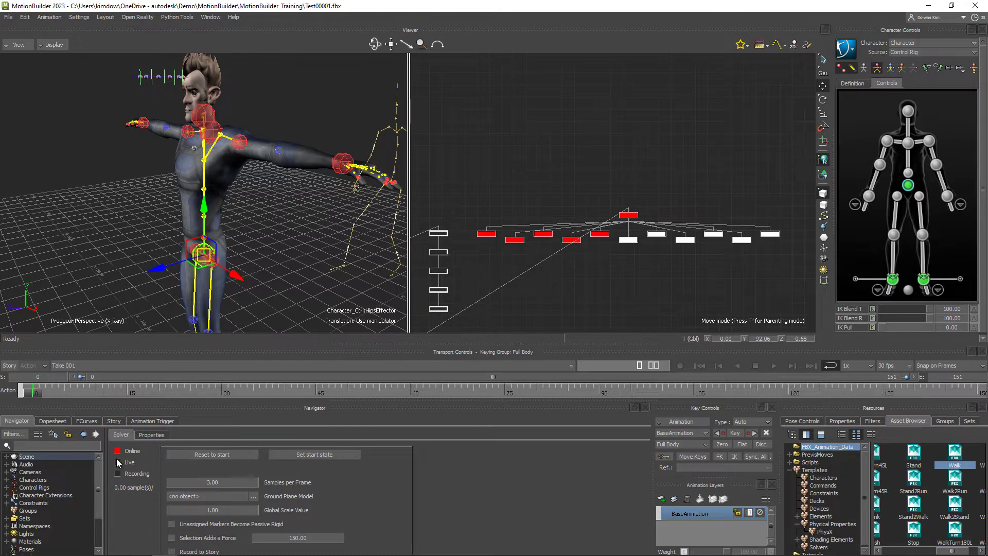
# Step: Set the character's input source to Walk and bake the animation to its control rig
pyautogui.click(913, 52)
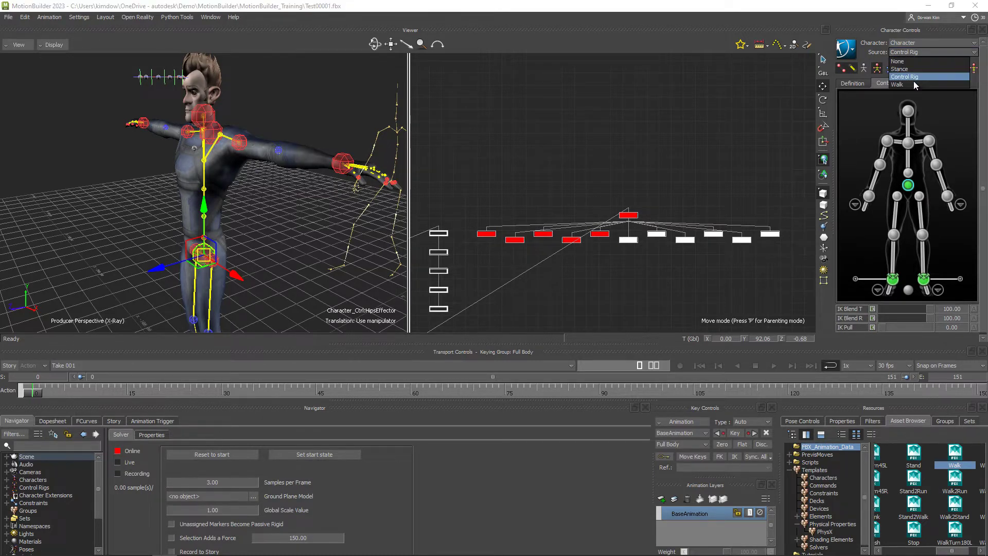
pyautogui.click(902, 85)
pyautogui.click(848, 53)
pyautogui.moveTo(869, 105)
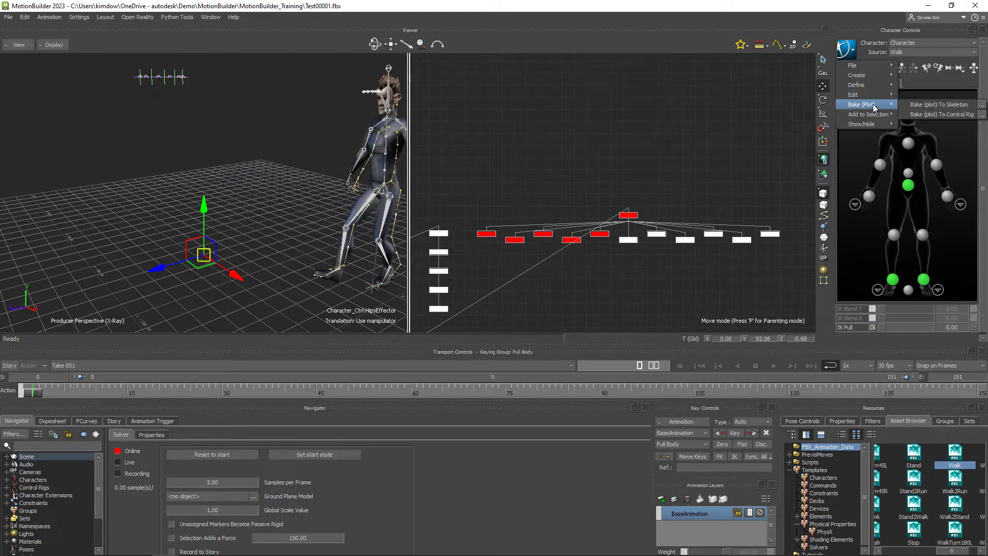
pyautogui.click(919, 114)
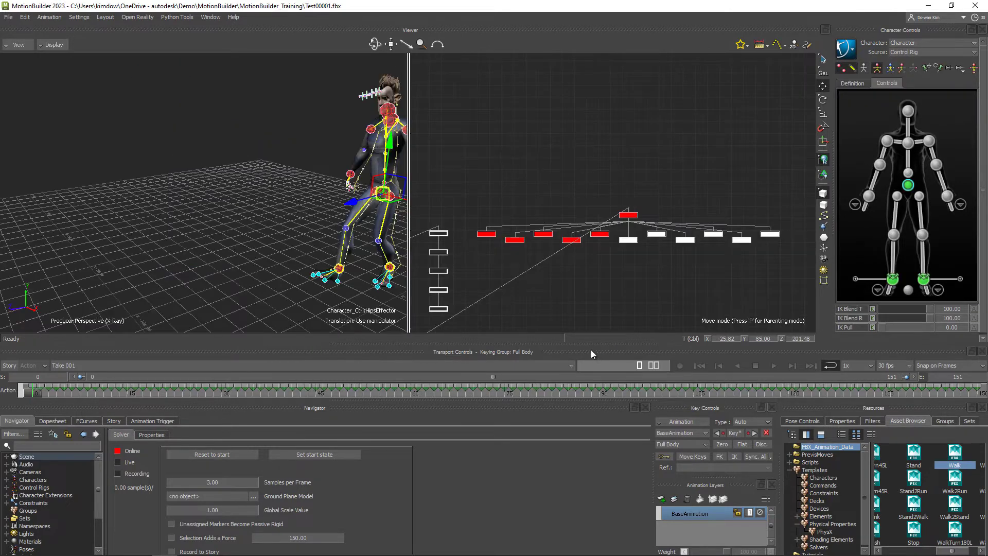
# Step: Delete the whole Walk:Reference branch from the scene together with its constrained Walk character
pyautogui.click(7, 456)
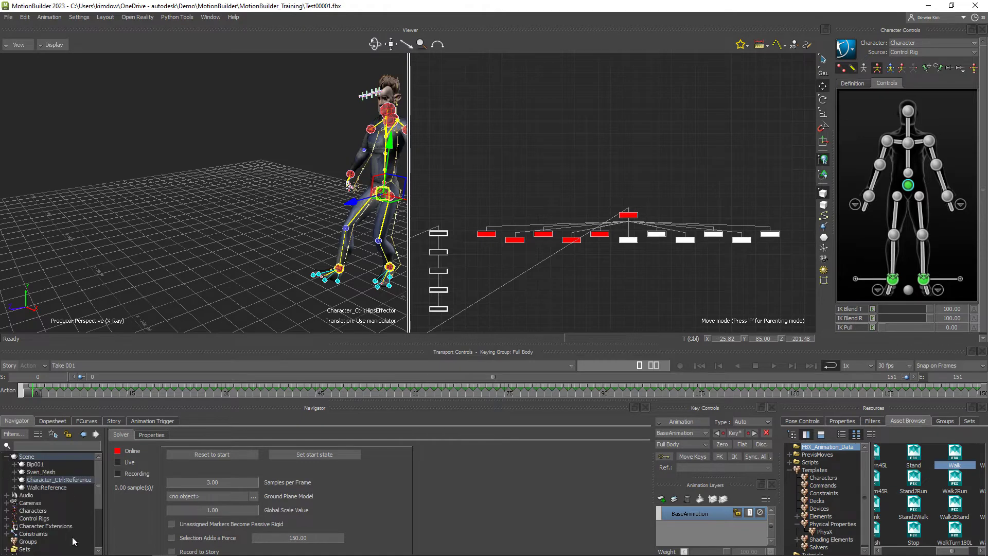
pyautogui.click(52, 487)
pyautogui.rightClick(51, 486)
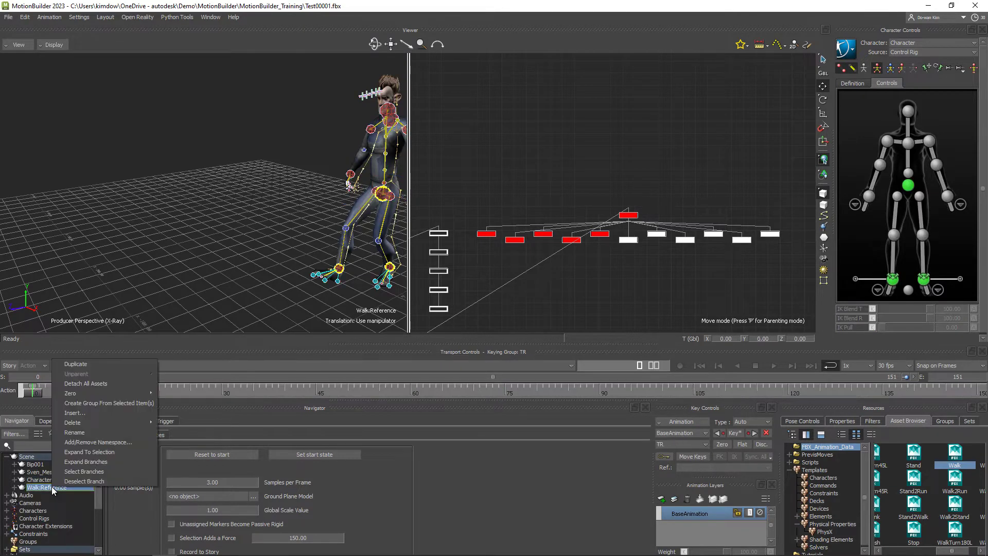
pyautogui.click(96, 472)
pyautogui.rightClick(76, 487)
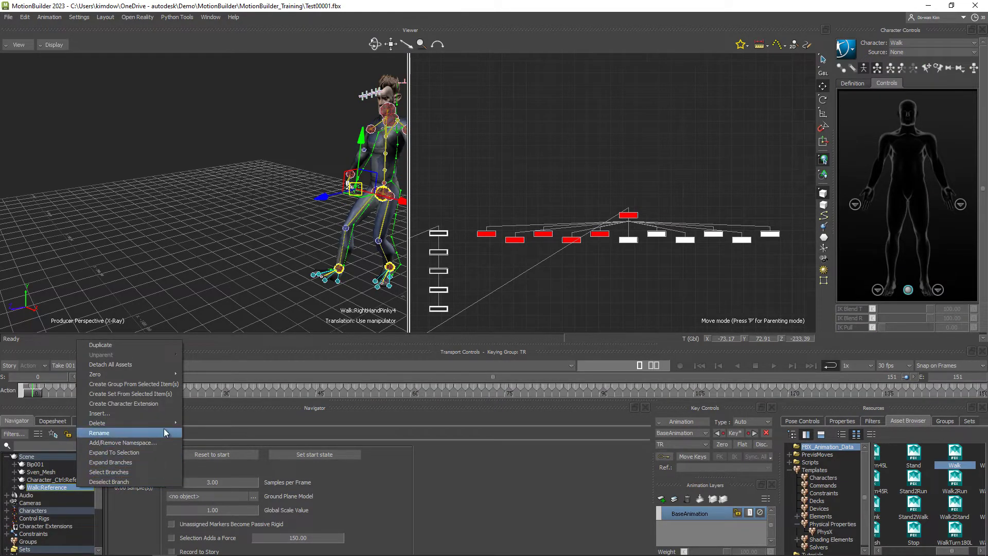
pyautogui.moveTo(165, 423)
pyautogui.click(204, 423)
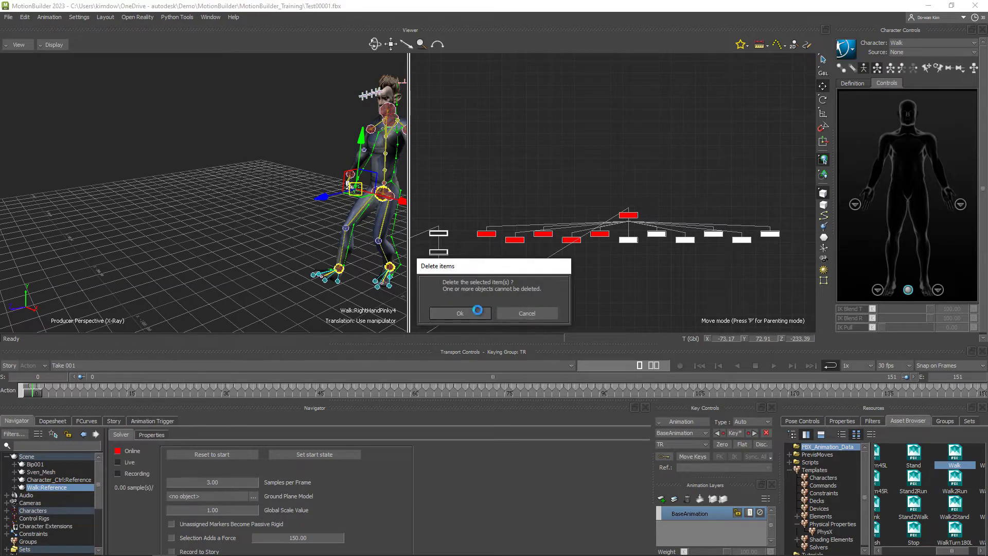
pyautogui.click(479, 311)
pyautogui.click(521, 314)
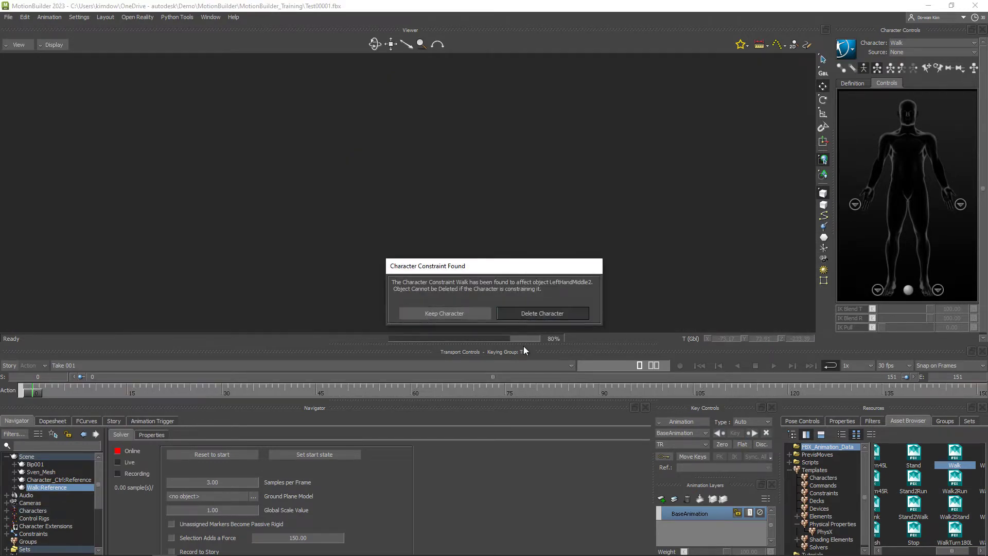
pyautogui.click(511, 315)
pyautogui.click(511, 310)
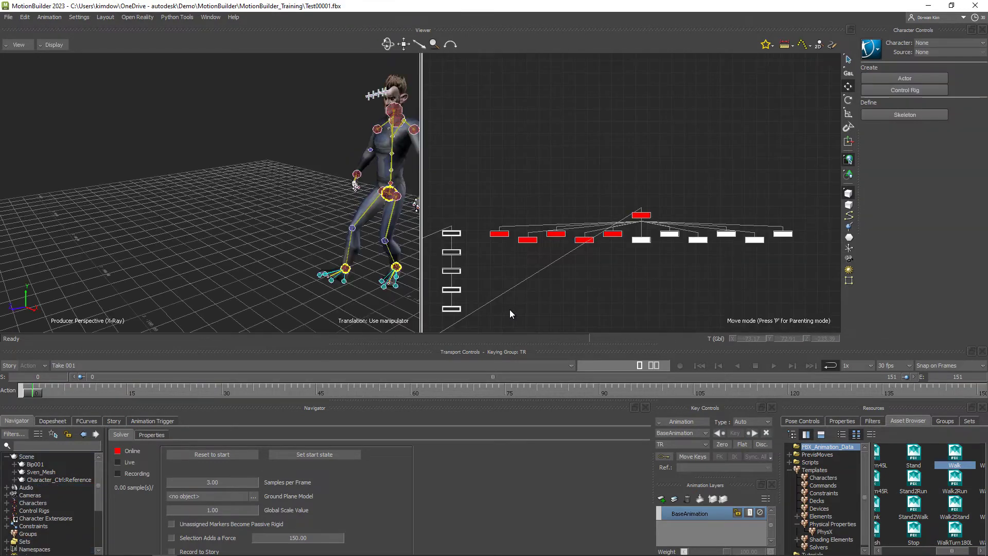
# Step: Turn on Lock X and Lock Z in the character's settings so the walk stays in place
pyautogui.click(7, 503)
pyautogui.doubleClick(37, 510)
pyautogui.scroll(-5, 241, 525)
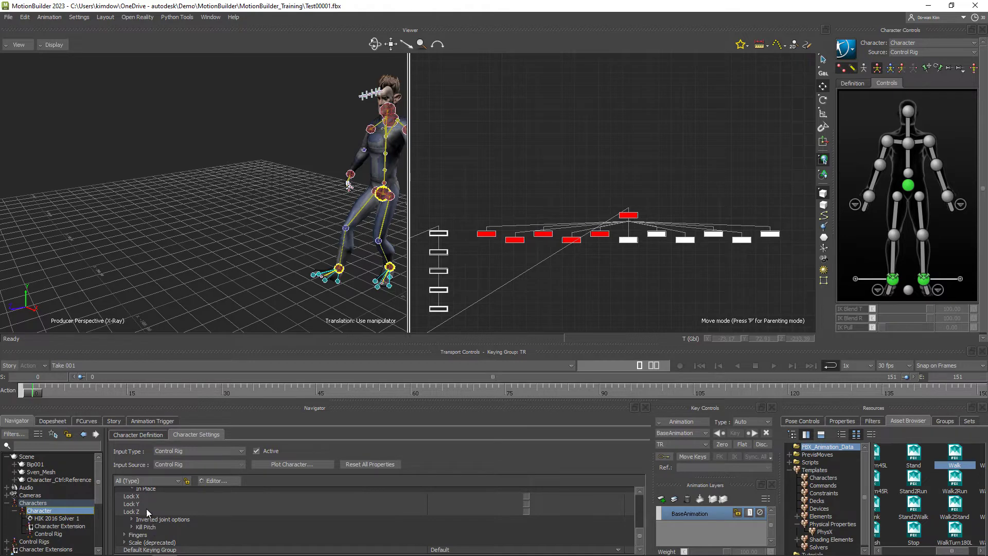
pyautogui.click(525, 495)
pyautogui.click(527, 511)
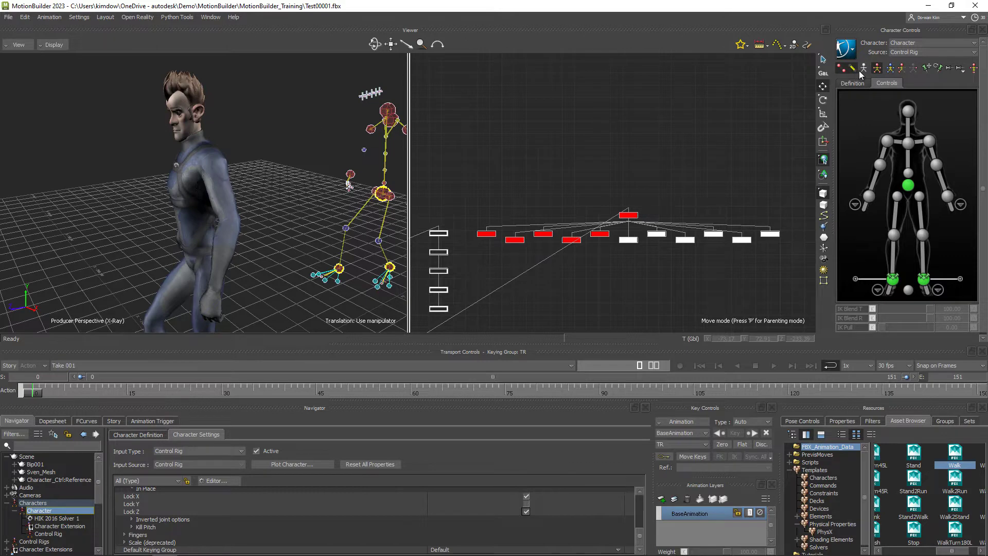
# Step: Bake the in-place walk to the skeleton and back to the control rig, checking it with a playback
pyautogui.click(182, 182)
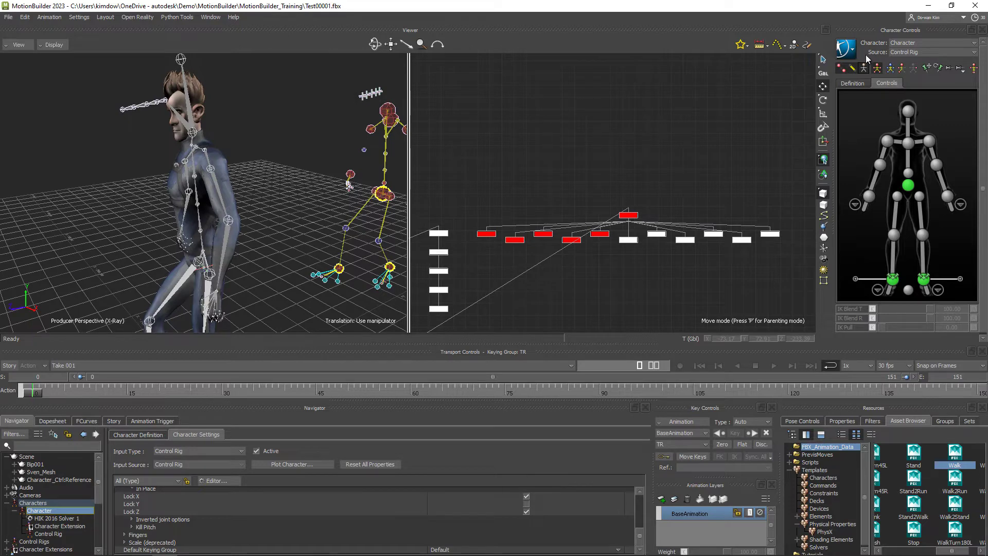
pyautogui.click(846, 50)
pyautogui.moveTo(865, 95)
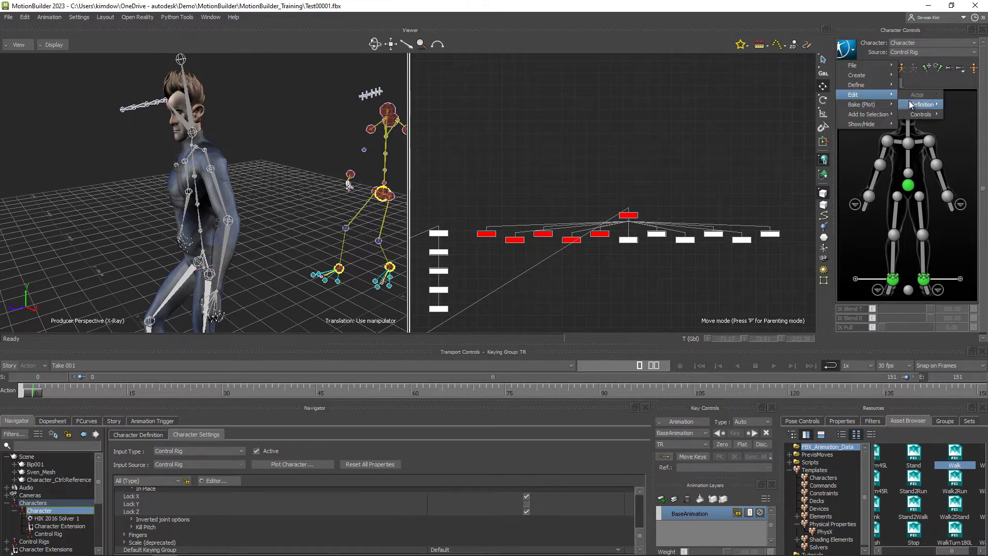
pyautogui.click(895, 106)
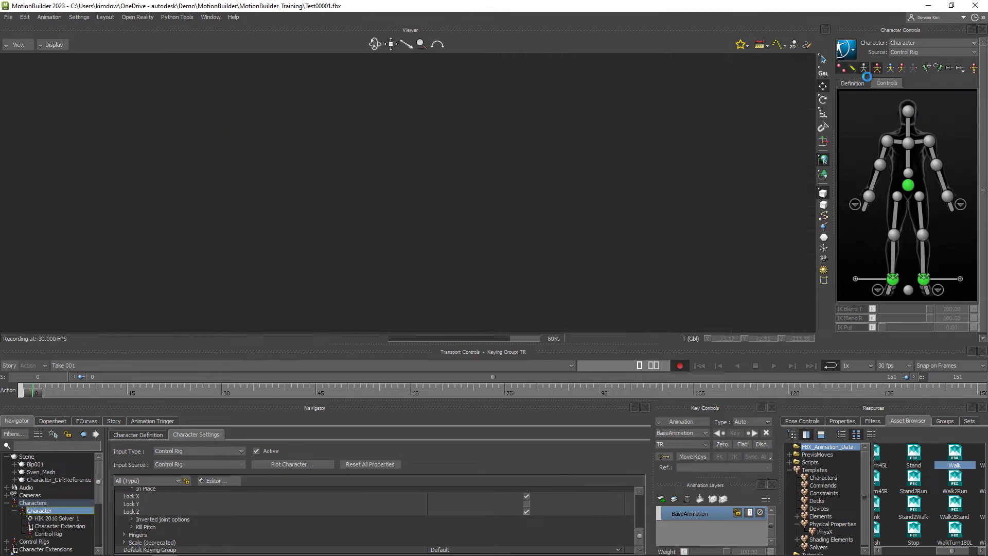
pyautogui.click(845, 49)
pyautogui.moveTo(869, 105)
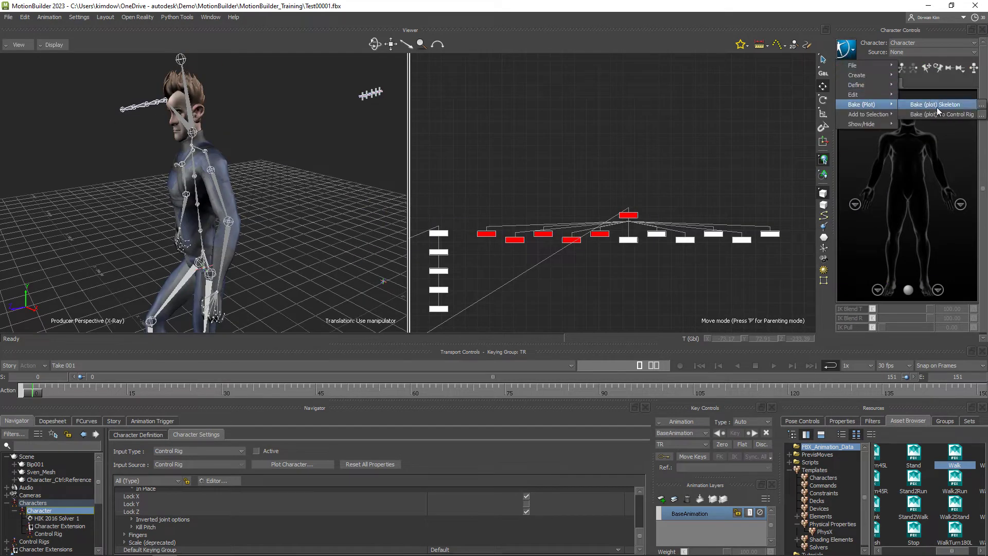
pyautogui.click(937, 113)
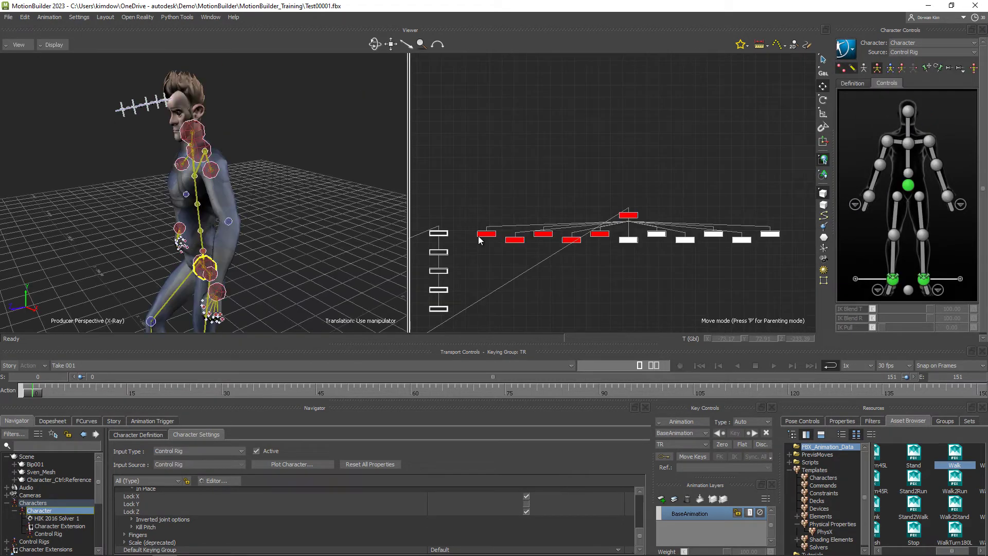
pyautogui.click(772, 366)
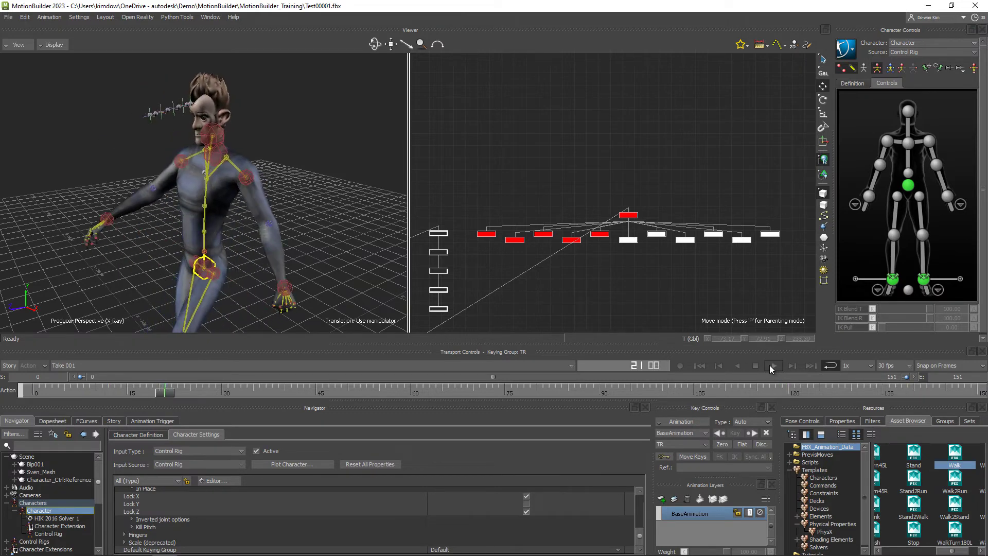
pyautogui.click(703, 365)
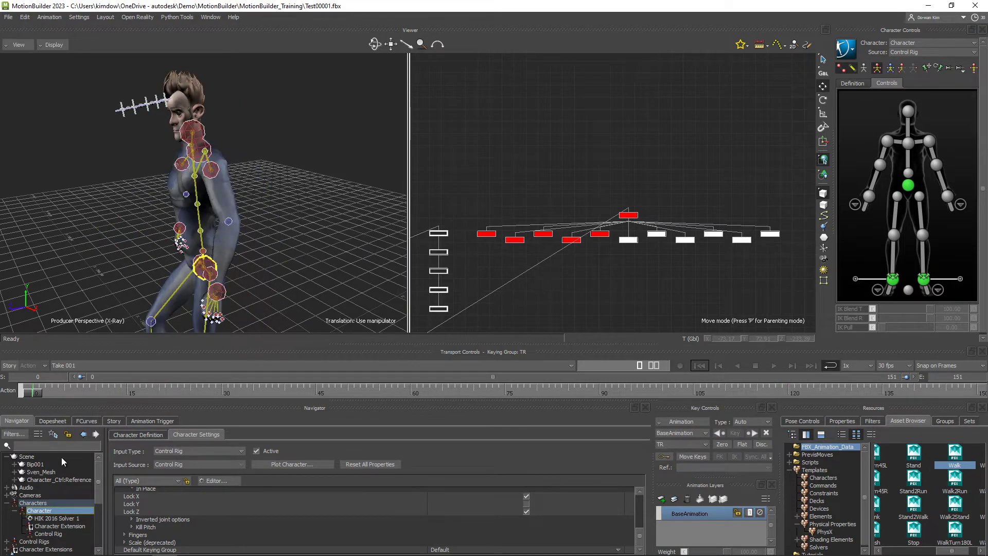
# Step: Run the Physics Solver online and live to test the chain, then reset it to start and go offline
pyautogui.scroll(-5, 72, 504)
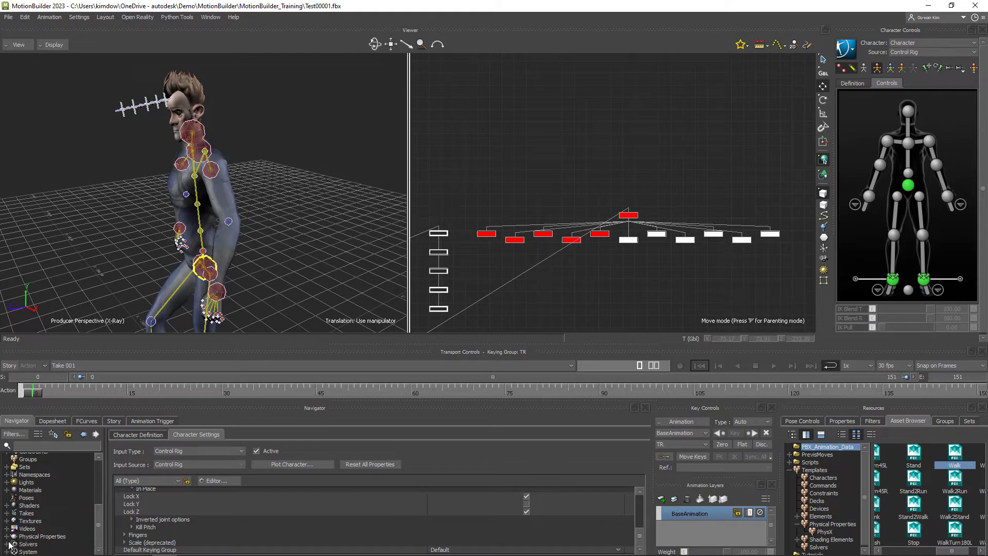
pyautogui.click(6, 544)
pyautogui.scroll(-1, 98, 525)
pyautogui.click(53, 544)
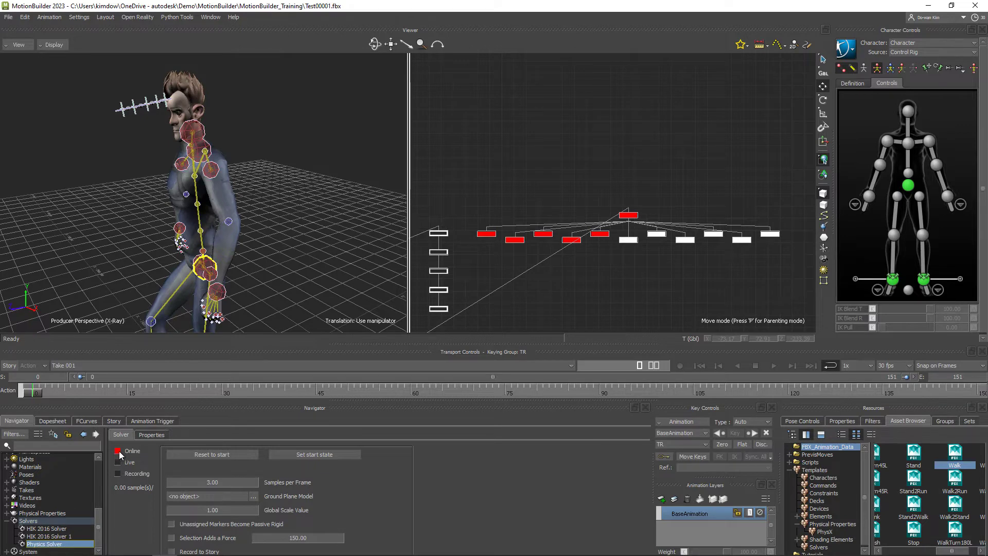
pyautogui.click(118, 451)
pyautogui.click(117, 462)
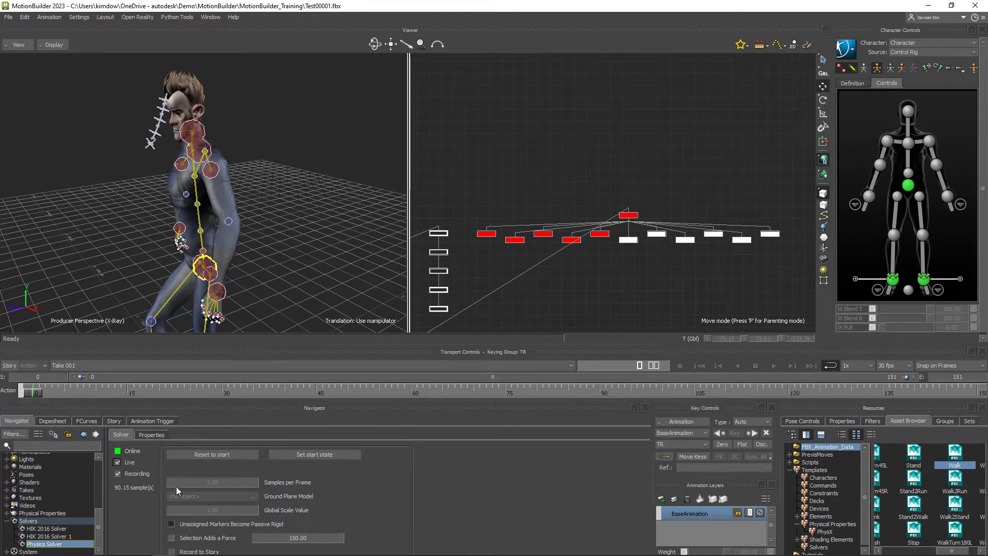
pyautogui.click(118, 462)
pyautogui.click(197, 455)
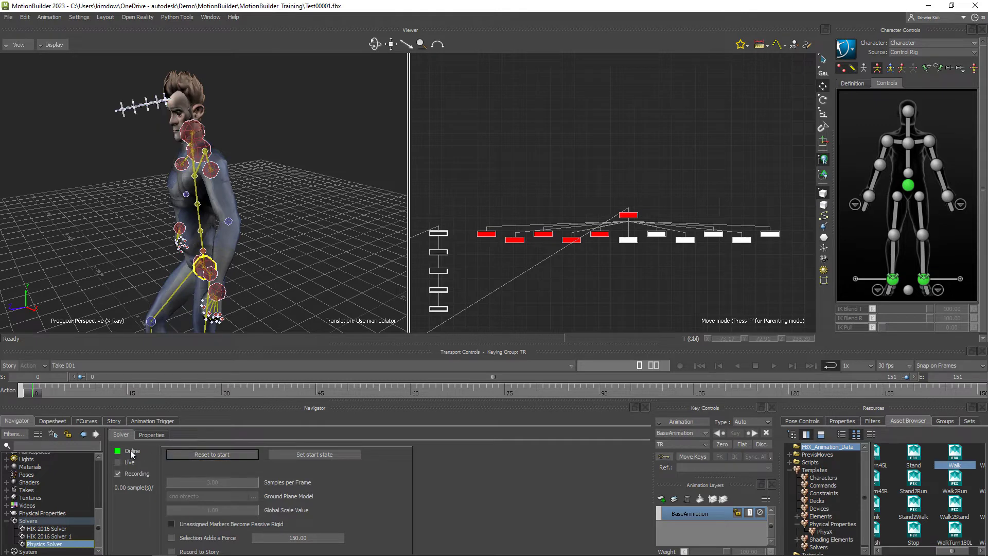
pyautogui.click(118, 451)
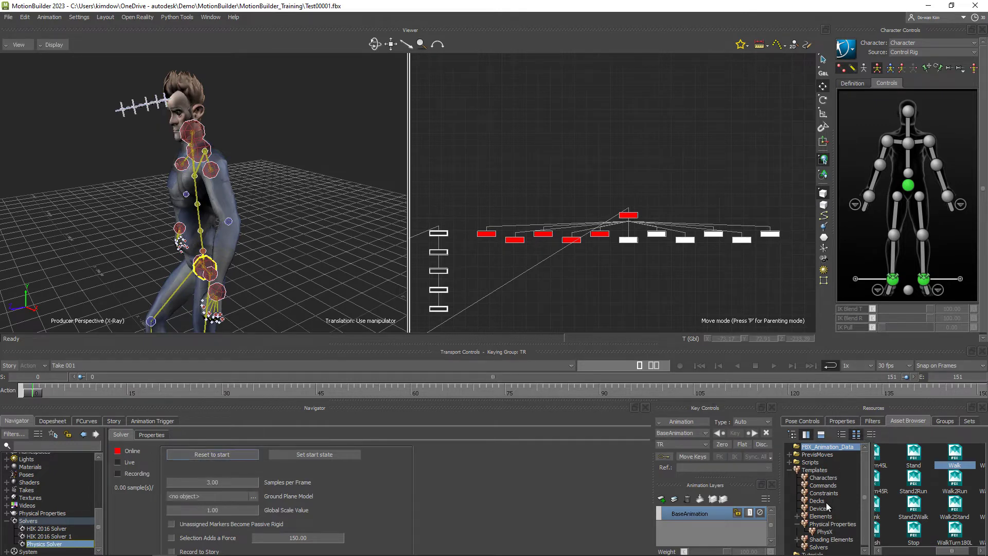
# Step: Apply a Ragdoll physical property to the character and set its Activation to Passive
pyautogui.click(824, 523)
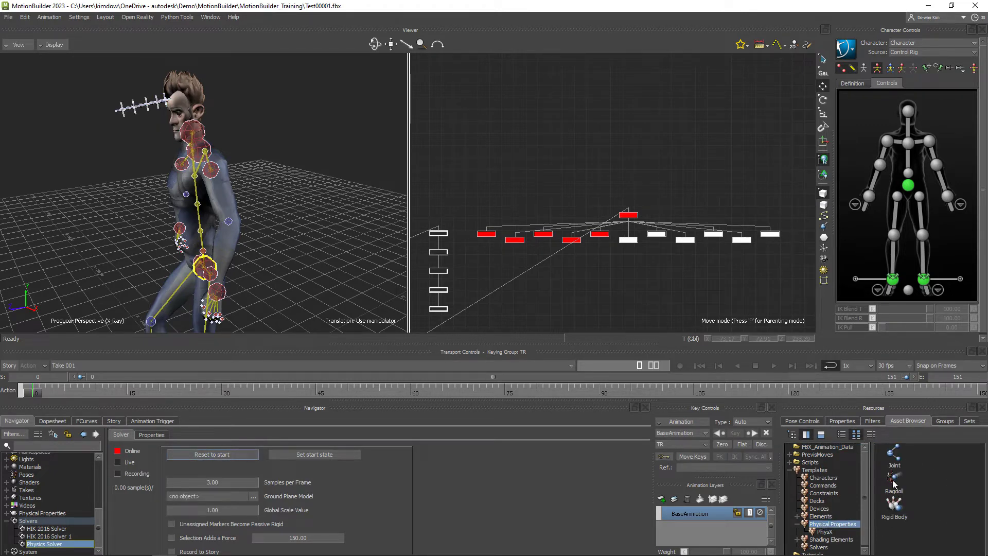
pyautogui.click(894, 480)
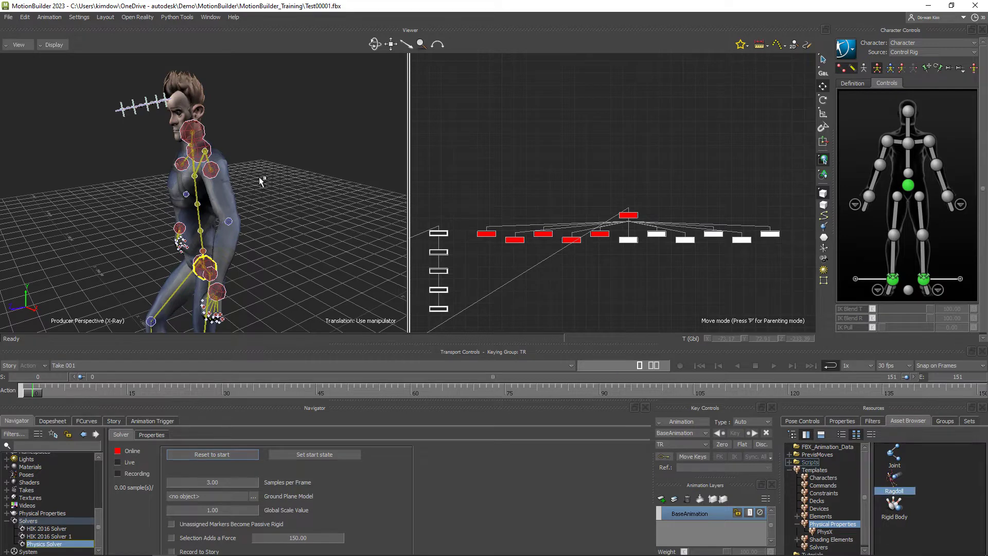
pyautogui.click(205, 142)
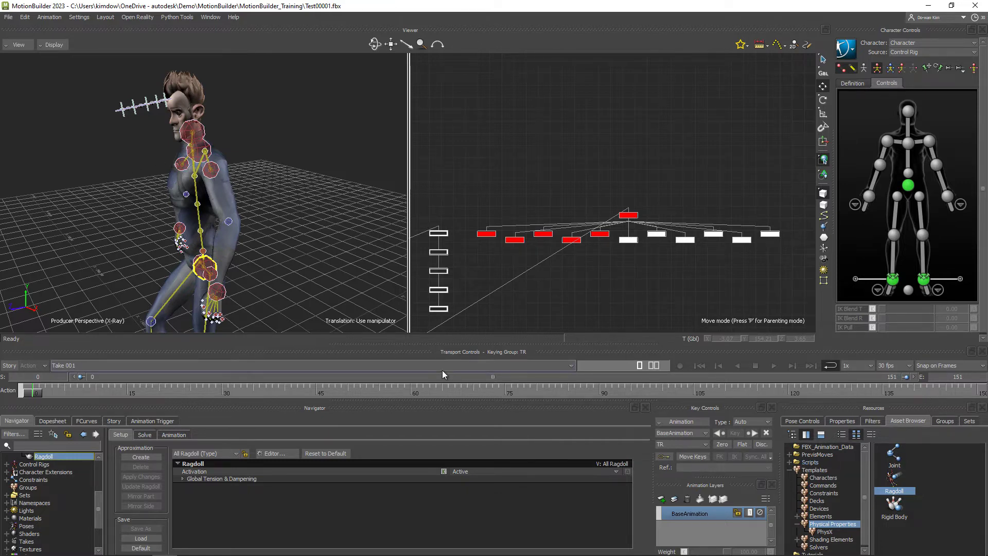
pyautogui.click(508, 473)
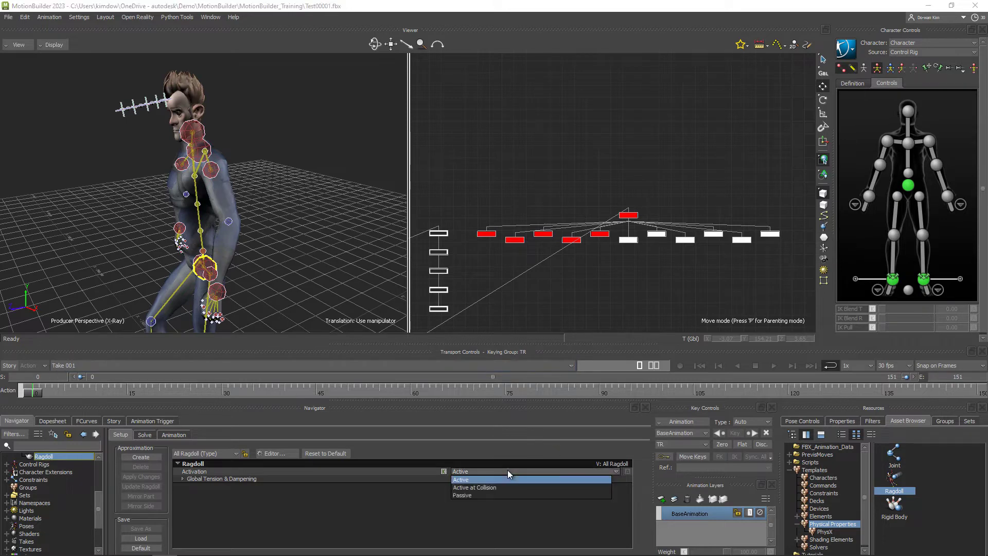
pyautogui.click(463, 495)
# Step: Create the ragdoll approximation and move its head piece up and forward to fit the character's head
pyautogui.click(147, 455)
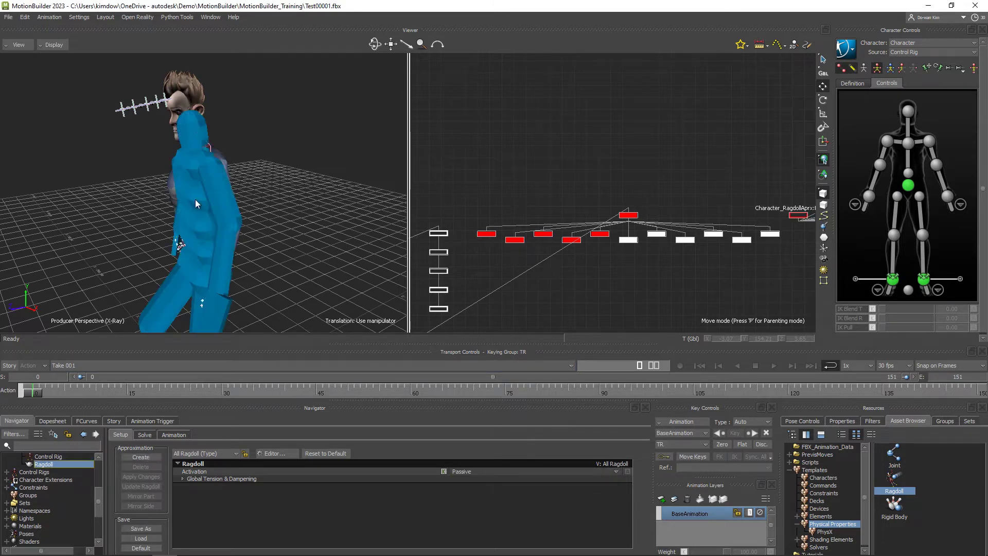
pyautogui.click(196, 124)
pyautogui.moveTo(165, 99); pyautogui.dragTo(177, 135)
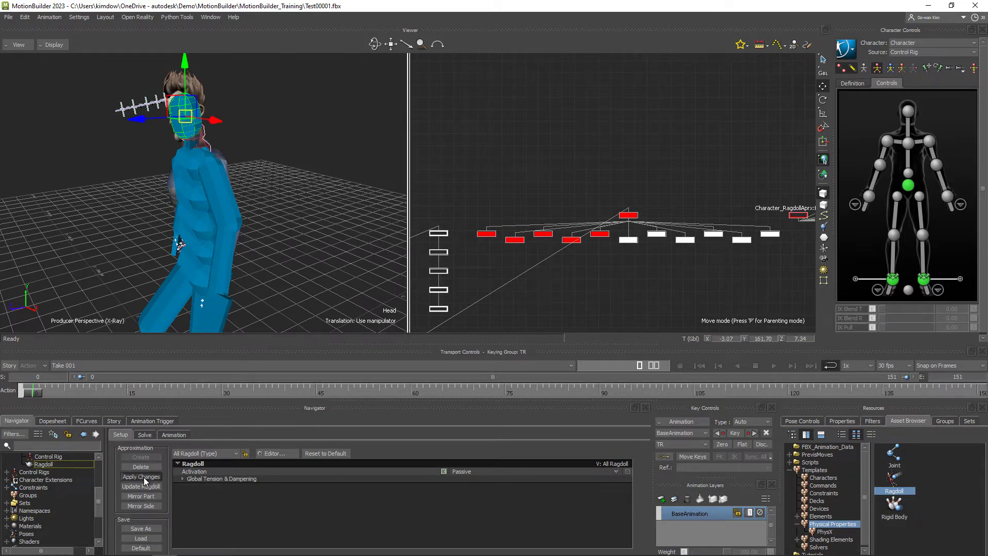
# Step: Put the Physics Solver online and live to simulate the chain against the ragdoll approximation
pyautogui.scroll(-3, 64, 514)
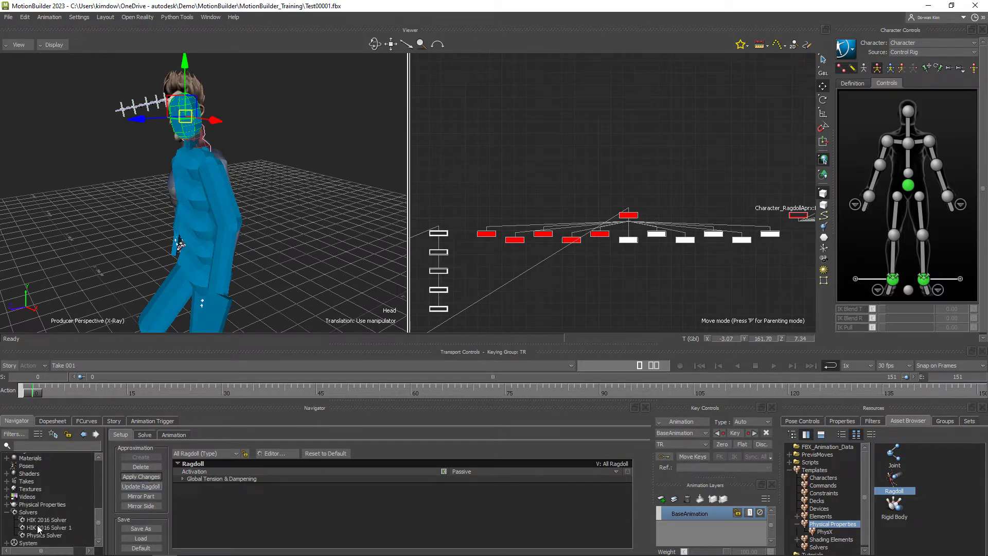
pyautogui.click(42, 536)
pyautogui.click(117, 451)
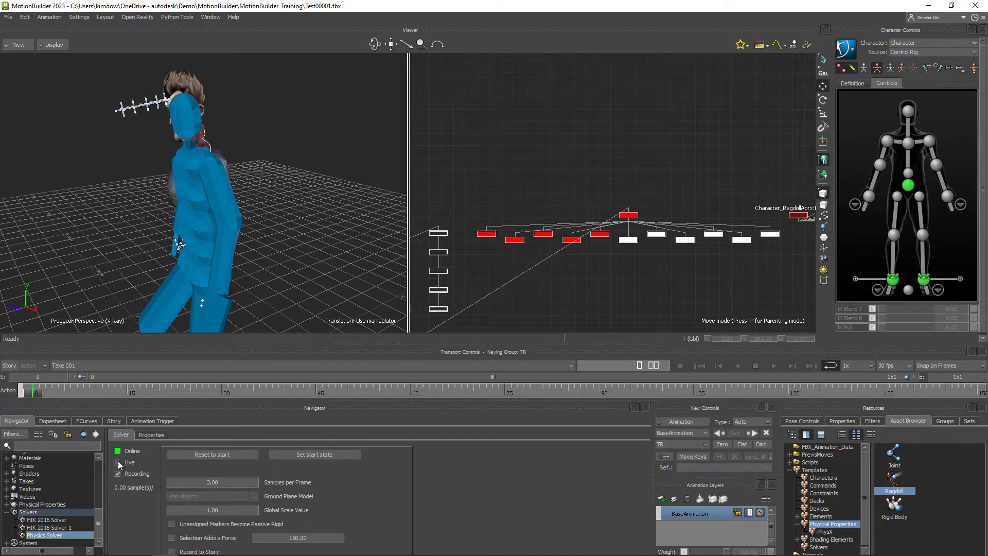
pyautogui.click(118, 462)
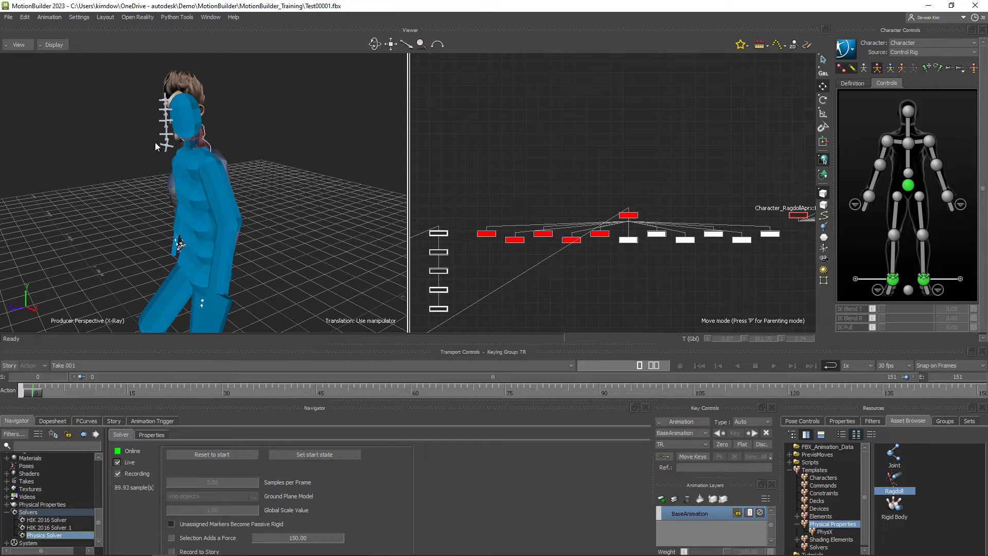
# Step: Set the settled chain as the solver's start state and play the walk forward and backward with the simulation live
pyautogui.click(352, 453)
pyautogui.click(317, 455)
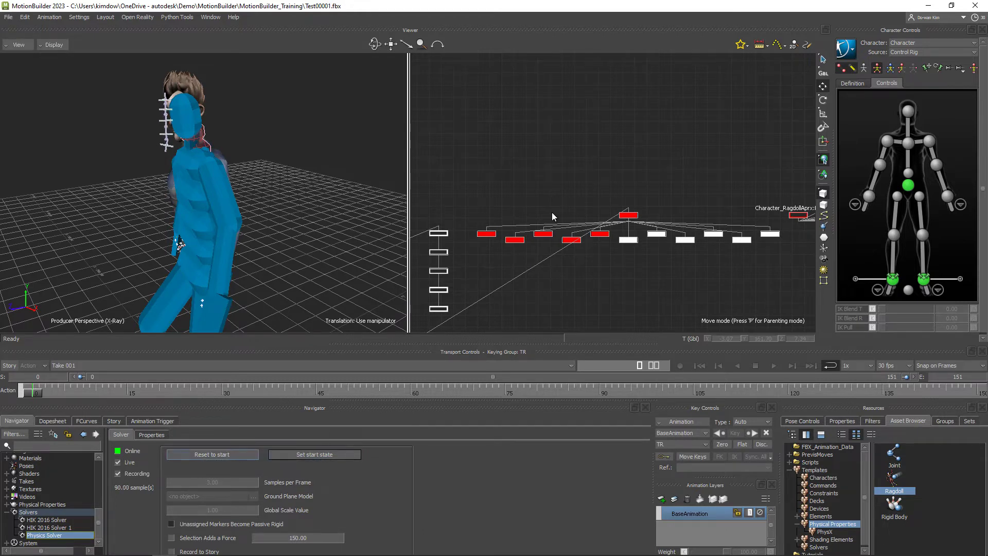
pyautogui.click(774, 365)
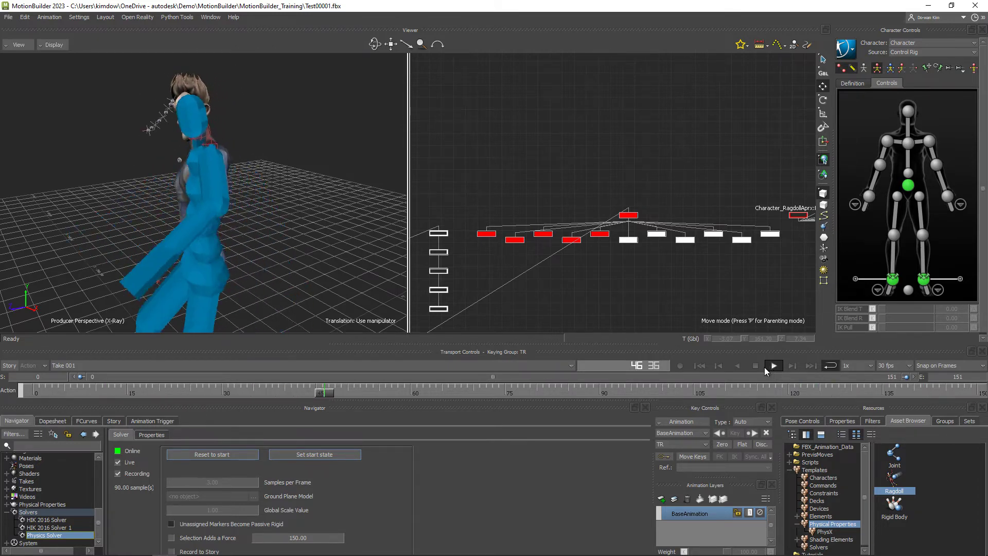
pyautogui.click(737, 366)
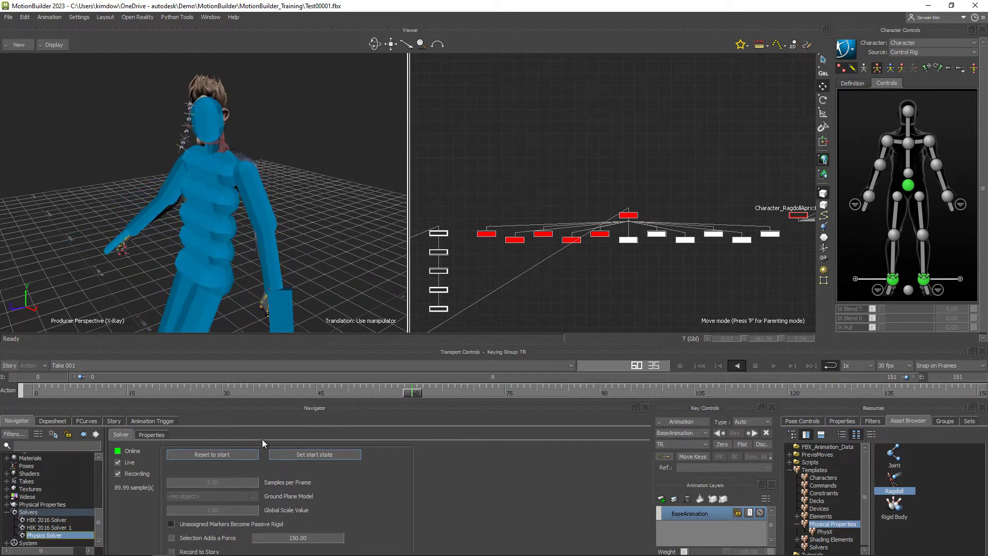
# Step: Reset the simulation to its start state at the first frame and record the walk with the chain, overwriting the current take
pyautogui.click(697, 365)
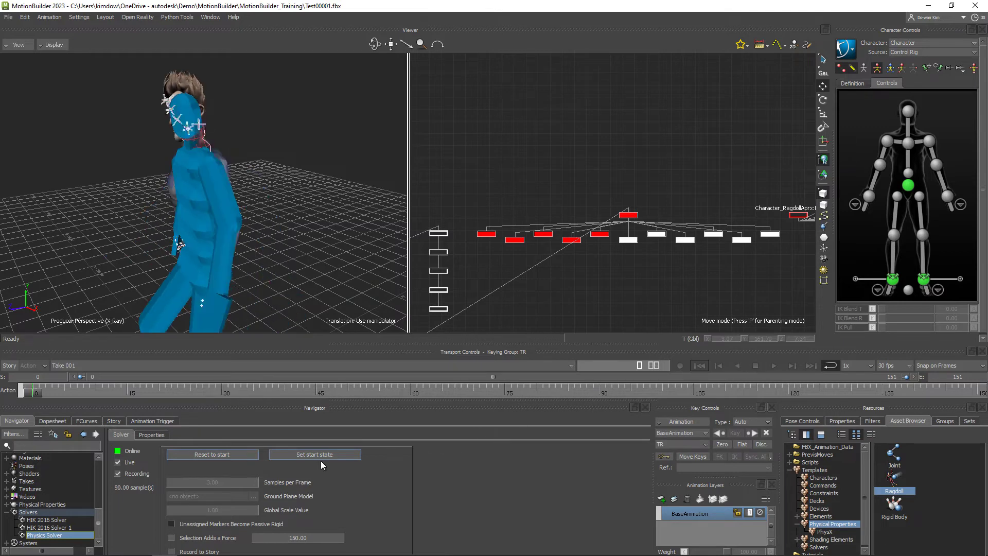
pyautogui.click(230, 453)
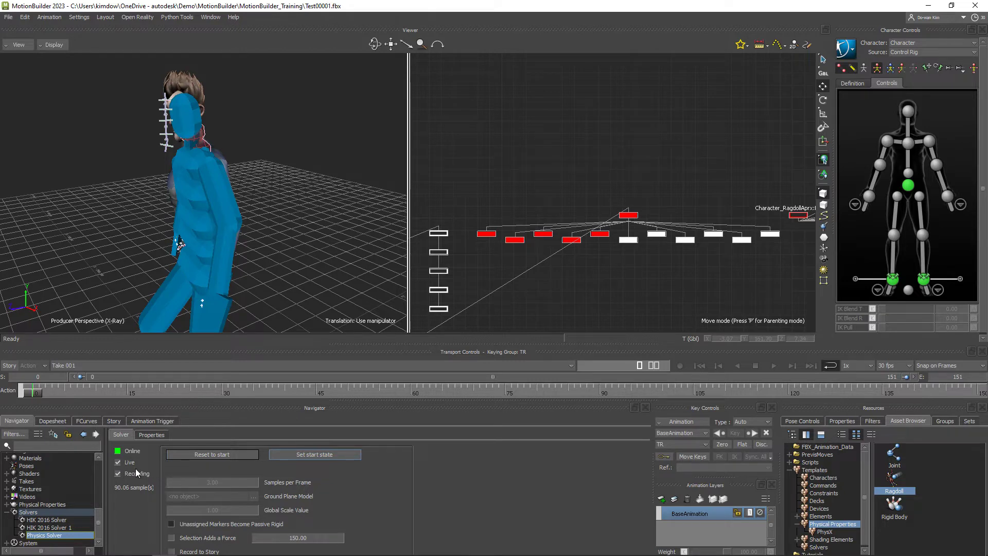
pyautogui.click(681, 365)
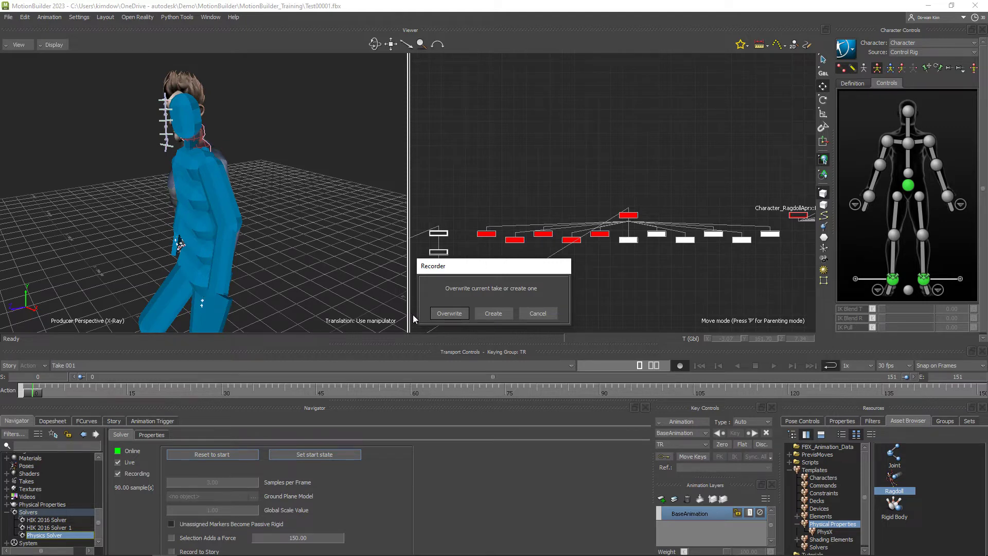
pyautogui.click(445, 314)
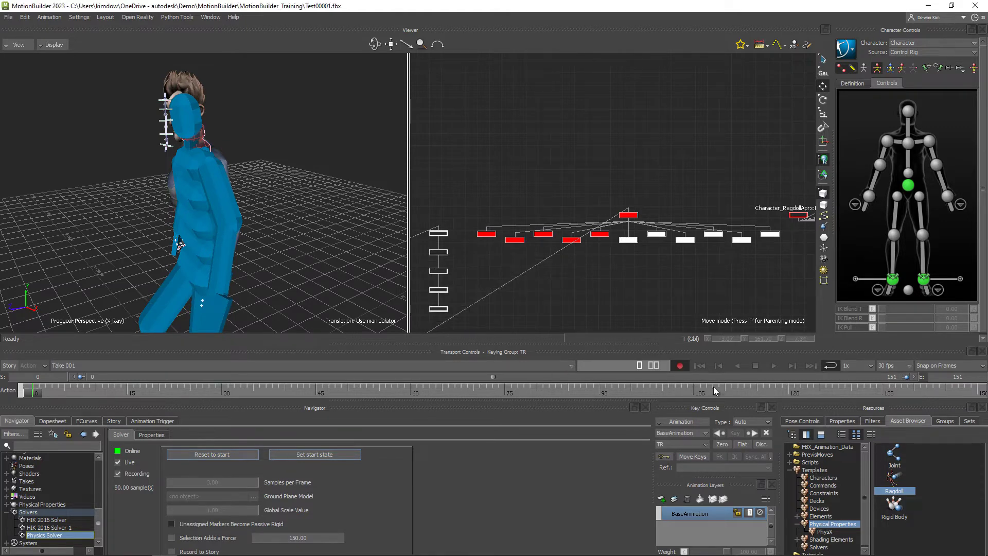
pyautogui.click(774, 366)
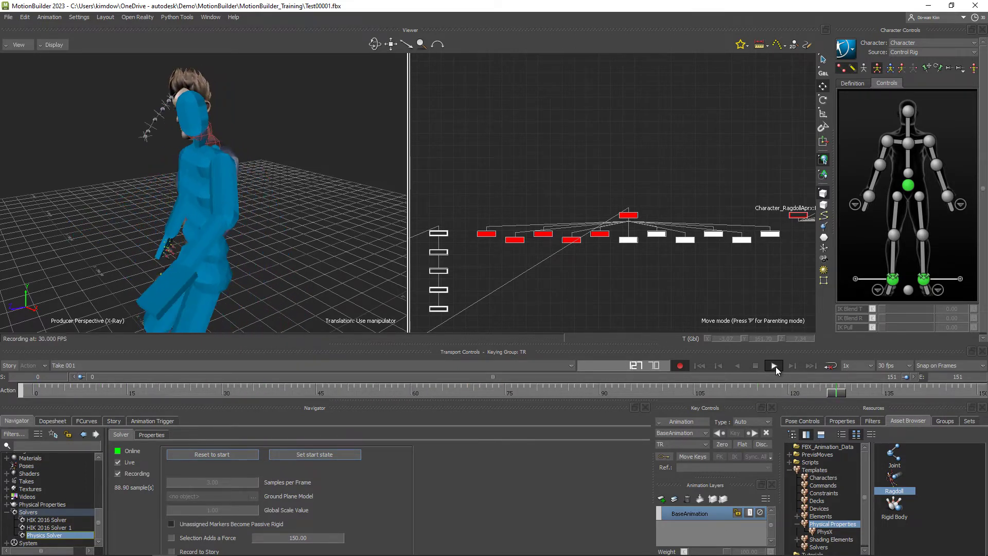
pyautogui.click(755, 366)
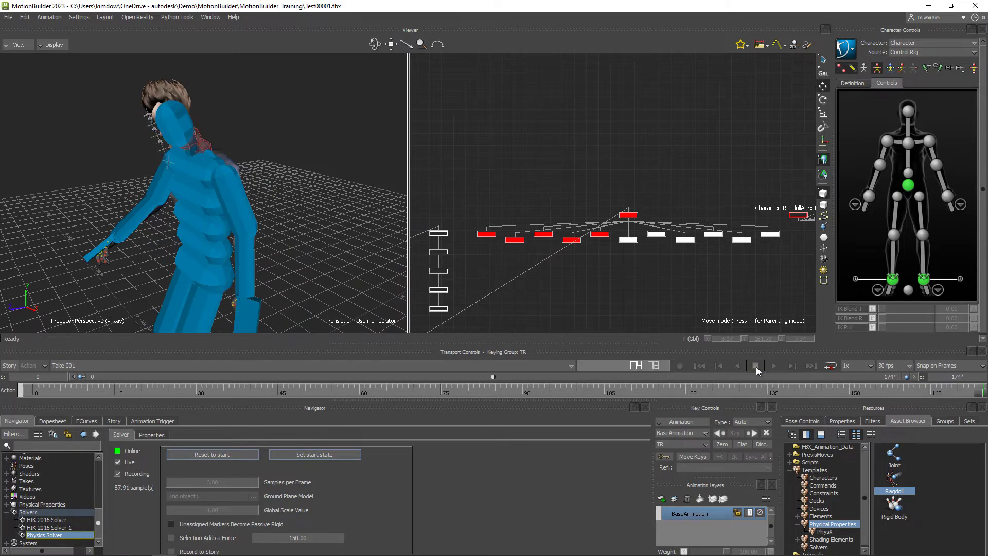
# Step: Turn off Live and take the Physics Solver offline, play back the recorded chain motion, and return to the first frame
pyautogui.click(698, 366)
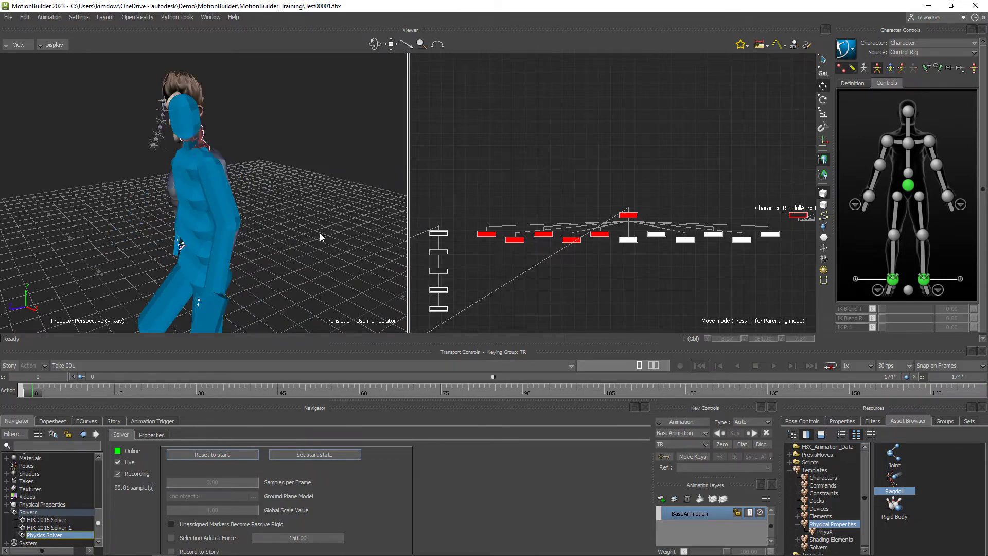
pyautogui.click(118, 461)
pyautogui.click(117, 453)
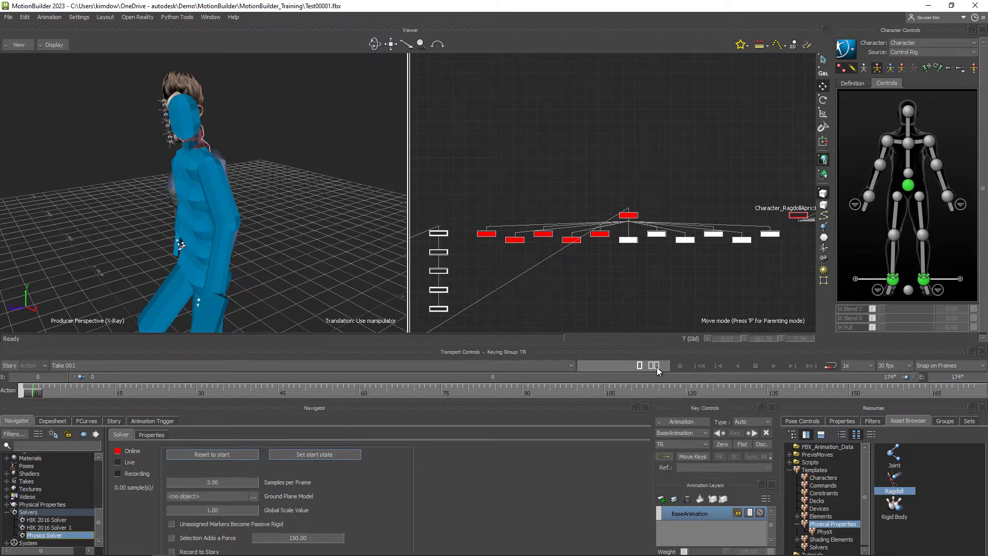
pyautogui.click(773, 366)
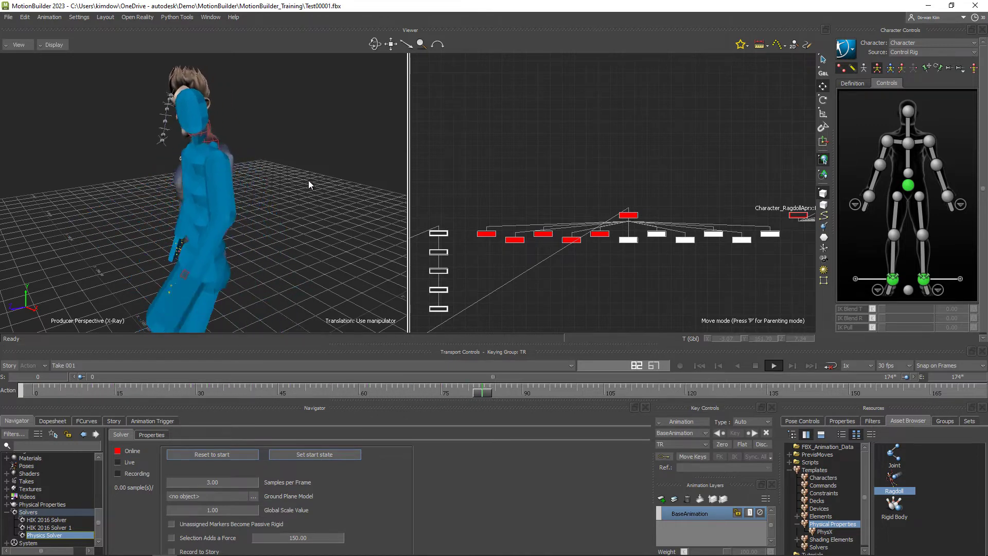
pyautogui.click(755, 365)
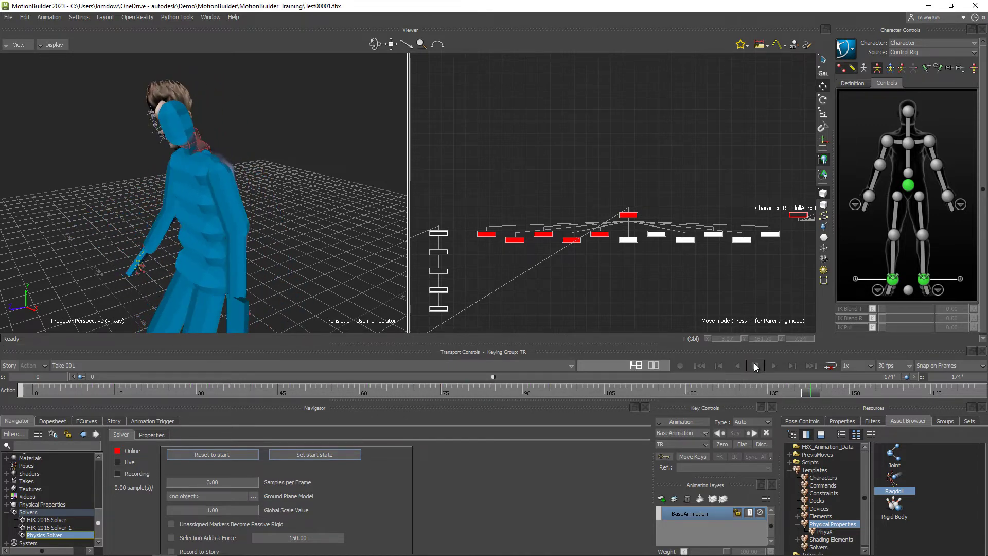
pyautogui.click(698, 365)
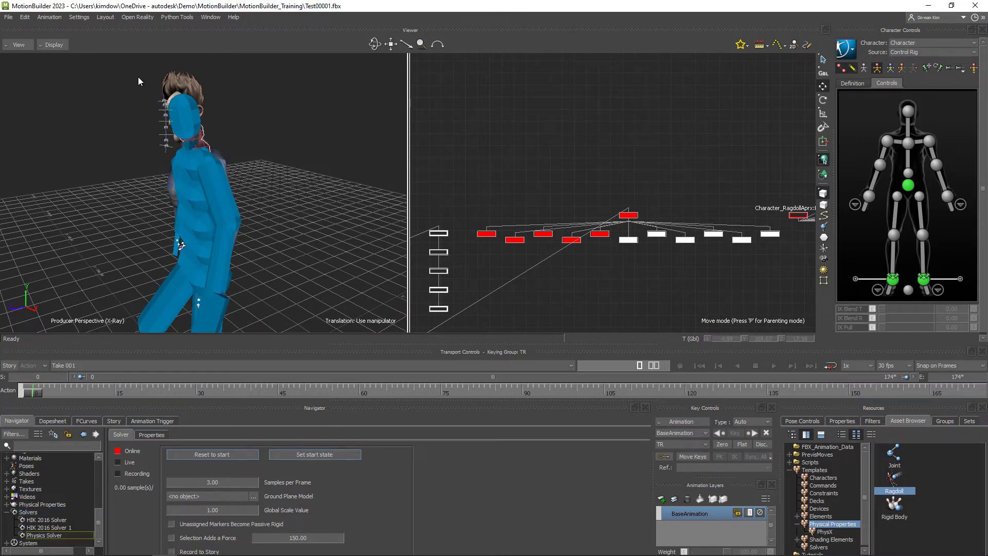
# Step: Delete the Physics Solver from the scene
pyautogui.rightClick(60, 537)
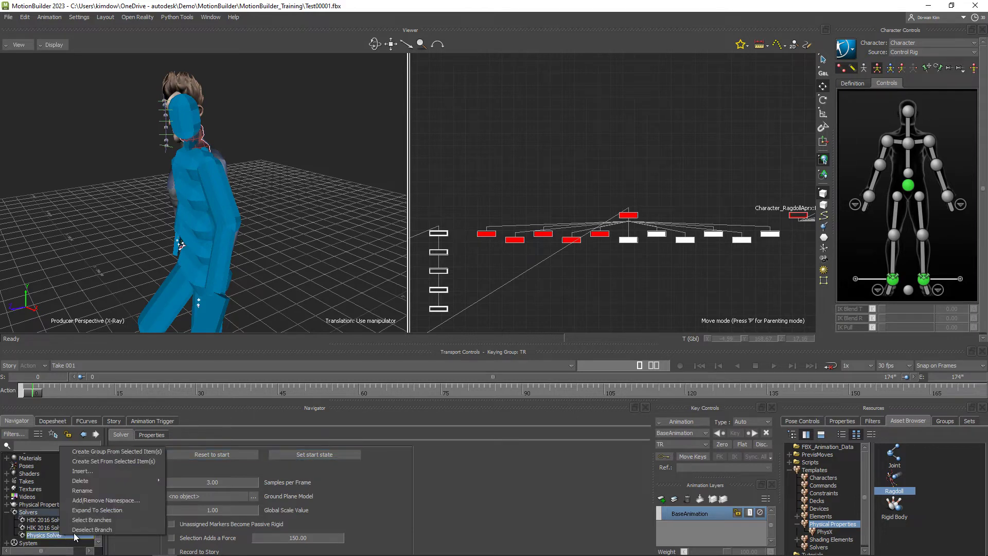
pyautogui.moveTo(125, 481)
pyautogui.click(177, 484)
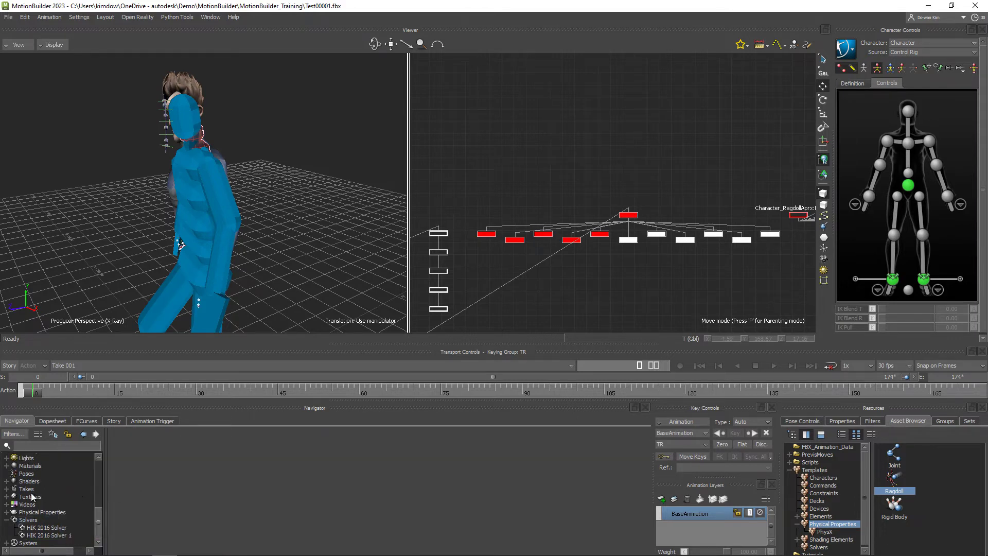
# Step: Delete all the physical properties: both rigid bodies, the joint and the ragdoll
pyautogui.click(7, 512)
pyautogui.scroll(-1, 66, 502)
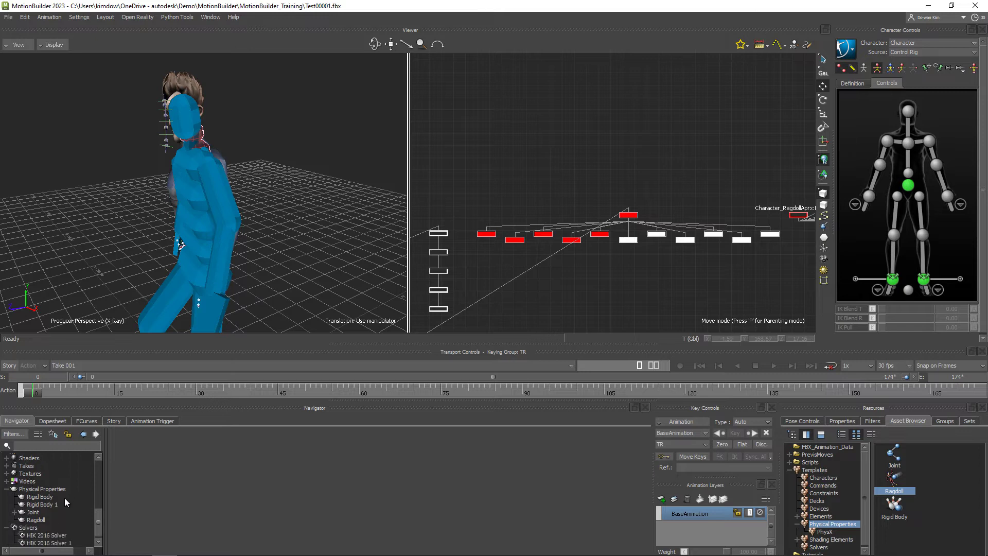
pyautogui.click(42, 496)
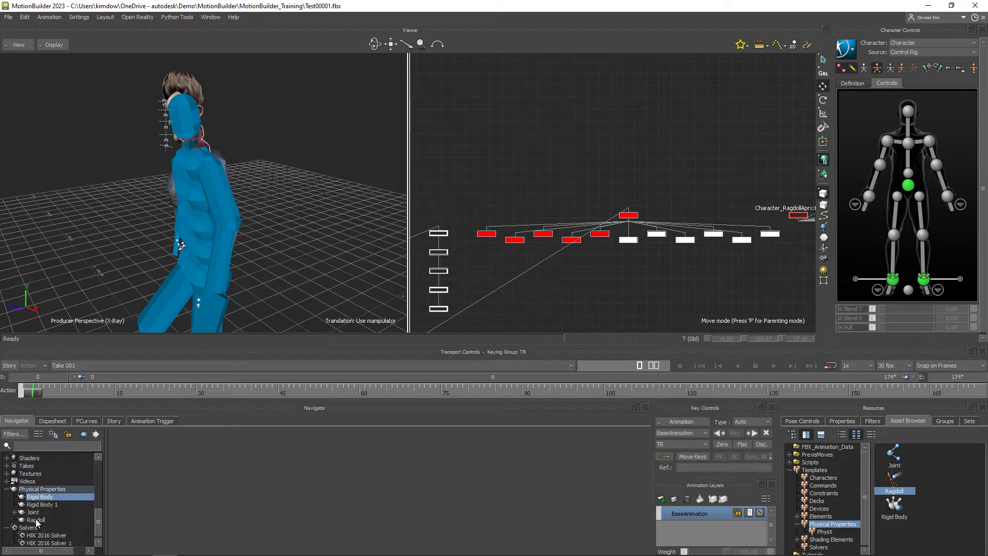
pyautogui.keyDown('shift'); pyautogui.click(35, 519); pyautogui.keyUp('shift')
pyautogui.rightClick(36, 518)
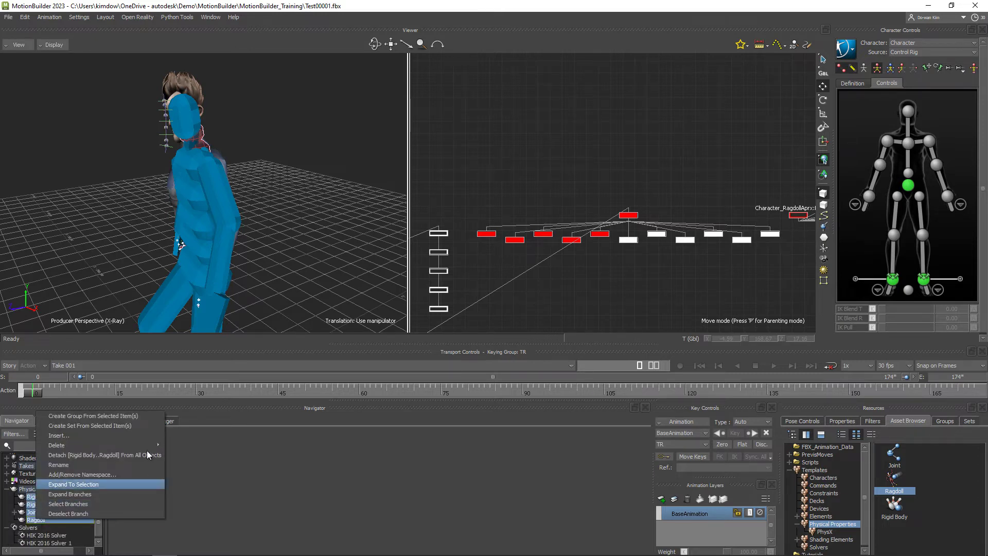
pyautogui.moveTo(145, 446)
pyautogui.click(173, 446)
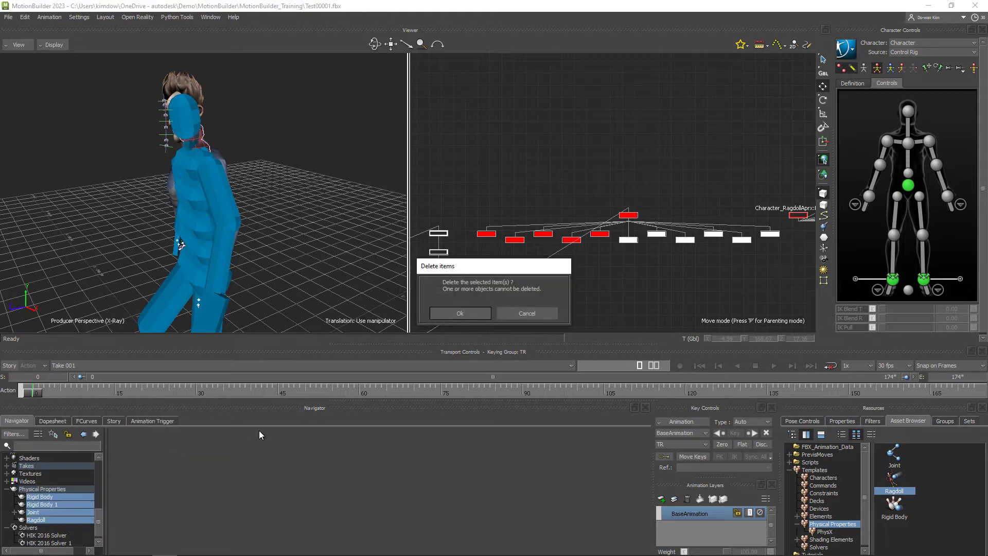
pyautogui.click(456, 315)
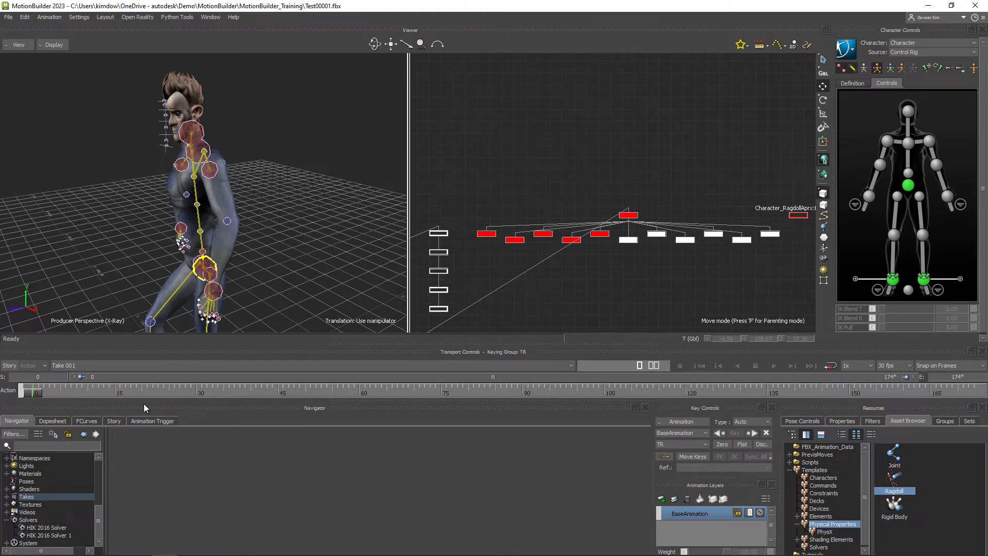
# Step: Select the hips effector in a single perspective view and display the walk's cycle analysis Pose curve for frame 49
pyautogui.click(89, 419)
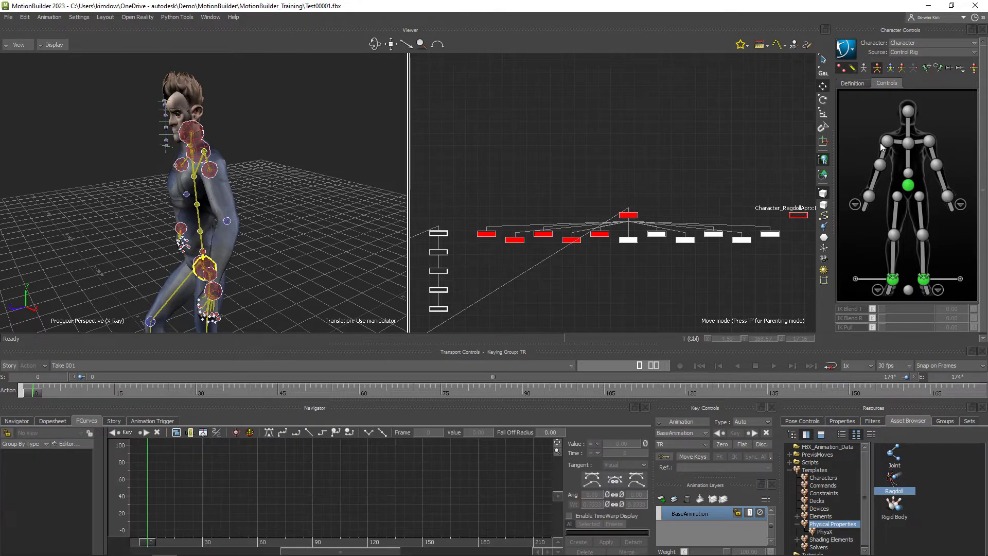
pyautogui.click(908, 186)
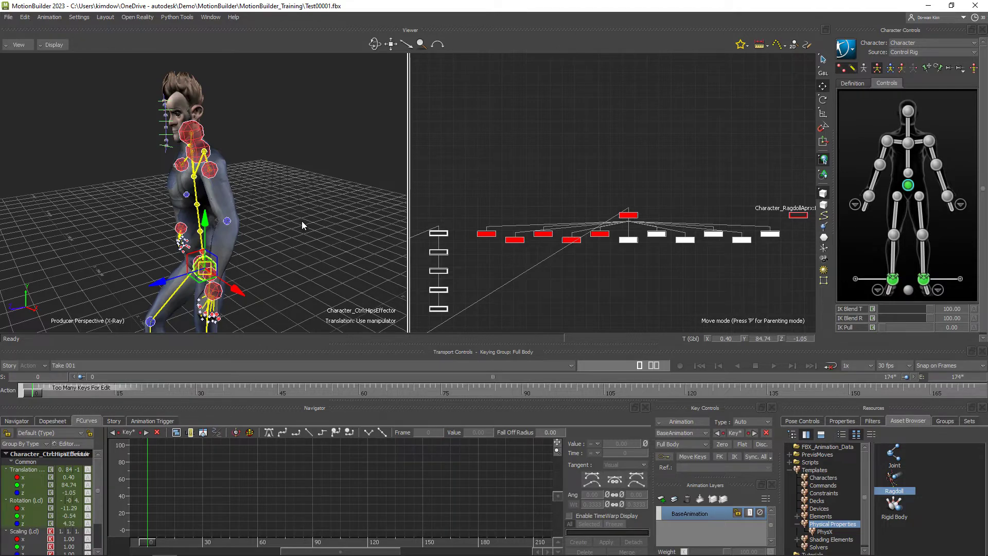
pyautogui.hotkey('ctrl', 'shift', '1')
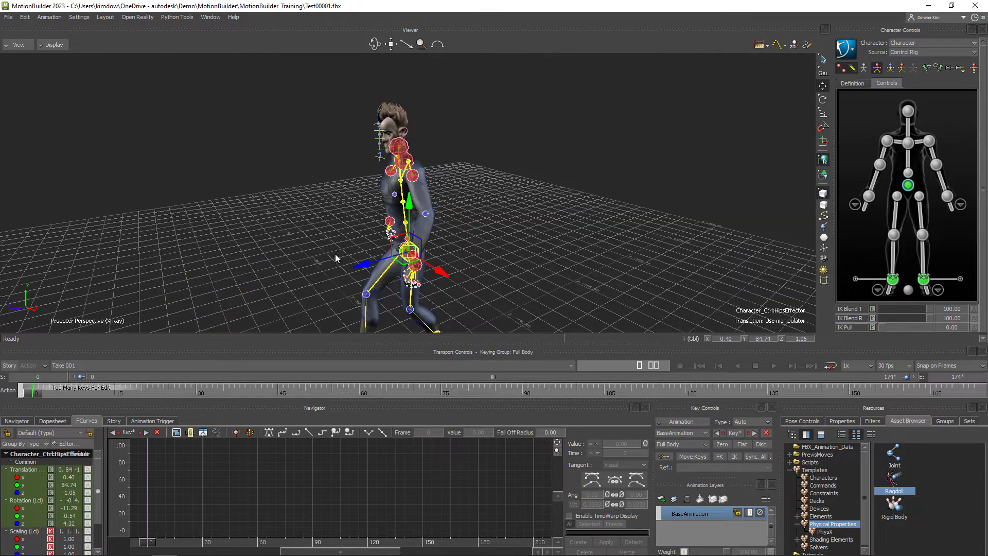
pyautogui.press('a')
pyautogui.scroll(-10, 310, 230)
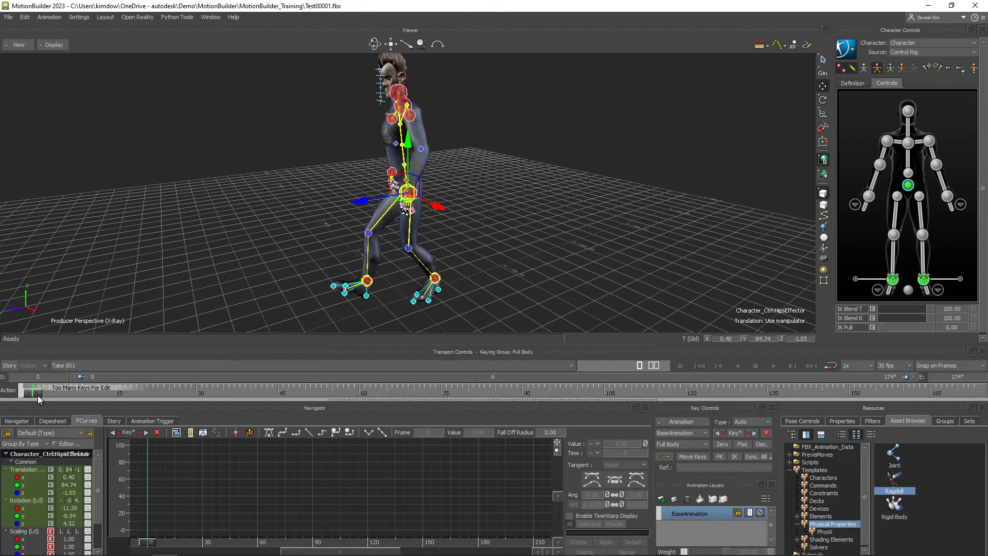
pyautogui.moveTo(35, 393); pyautogui.dragTo(301, 393)
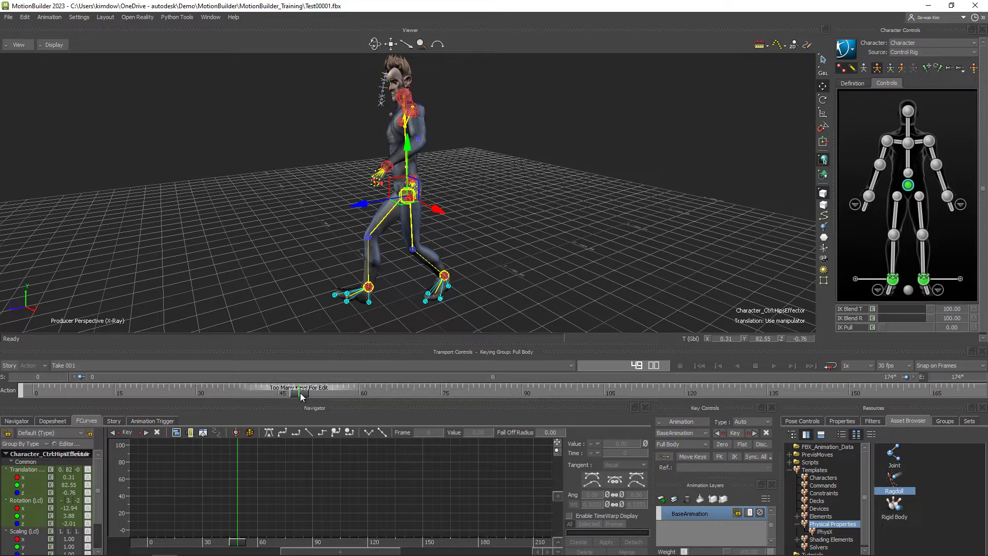
pyautogui.click(249, 433)
pyautogui.click(29, 460)
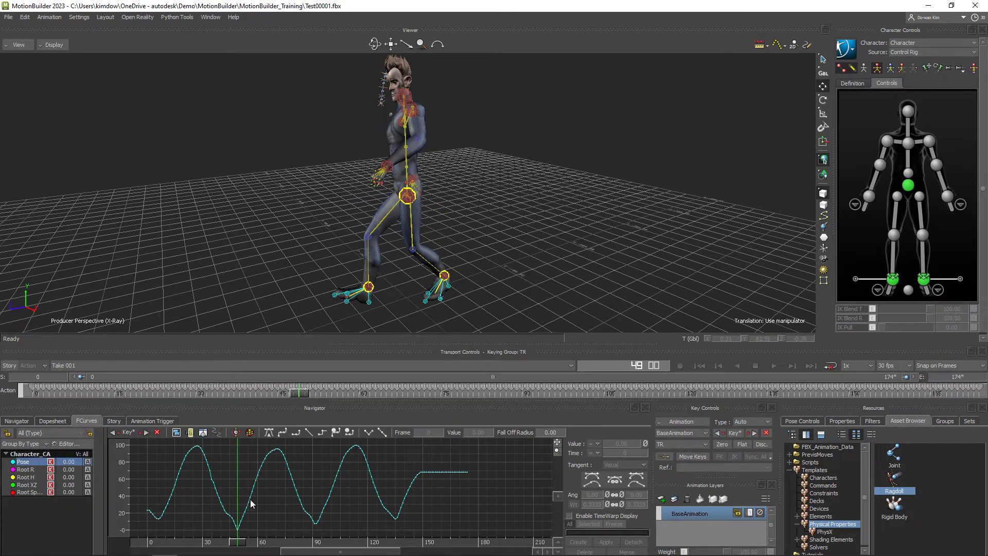
# Step: Add a local mark at frame 49 and its end mark at frame 91 to bound one walk cycle
pyautogui.rightClick(301, 393)
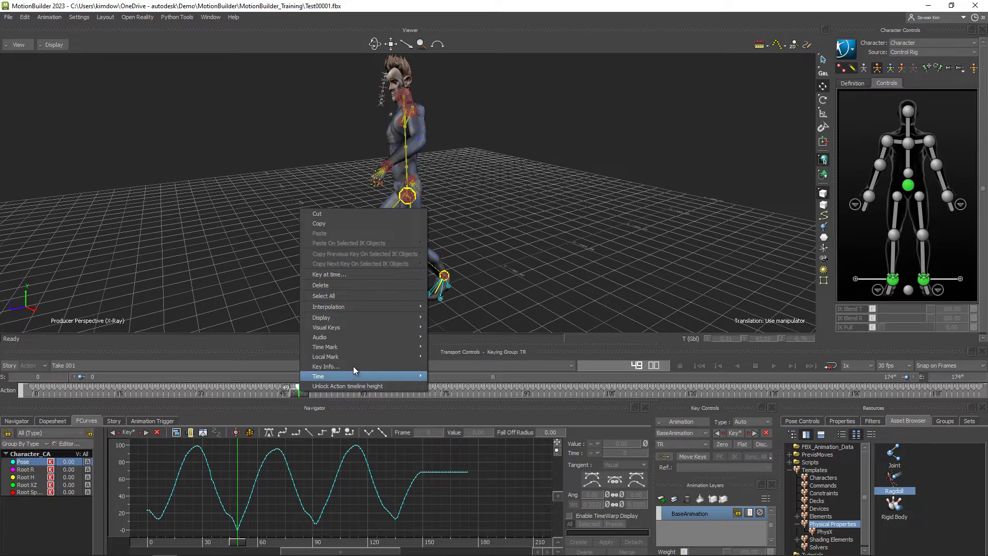
pyautogui.moveTo(356, 356)
pyautogui.click(479, 357)
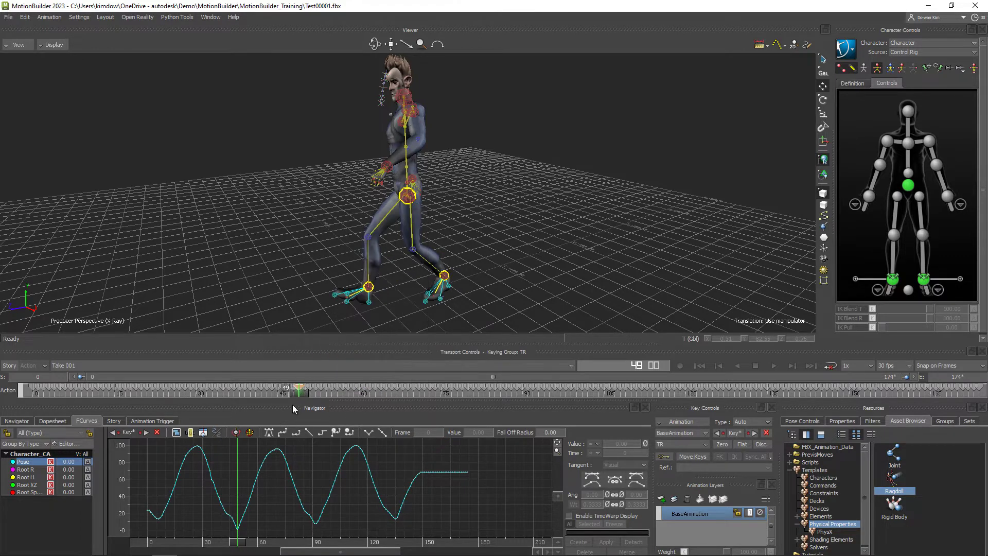
pyautogui.moveTo(299, 392); pyautogui.dragTo(529, 400)
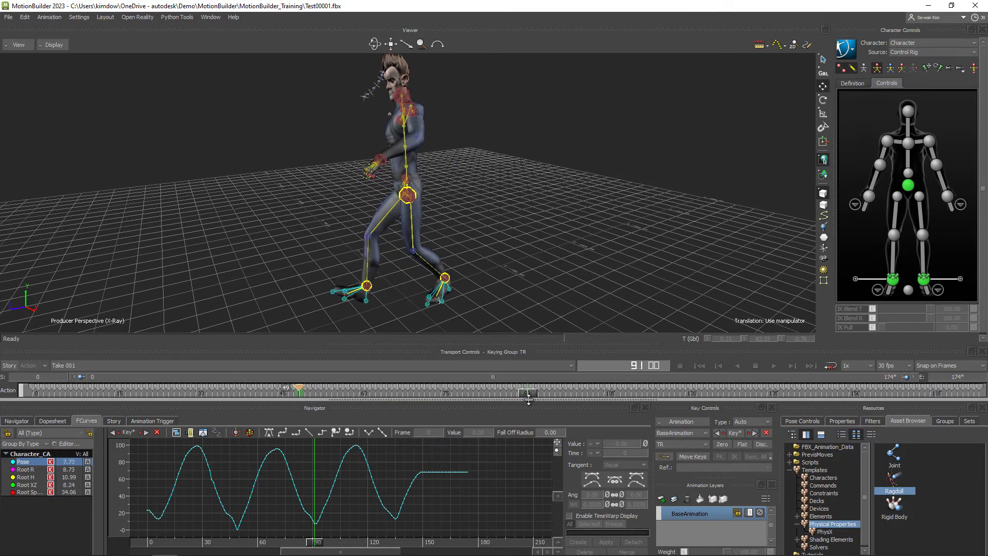
pyautogui.rightClick(302, 391)
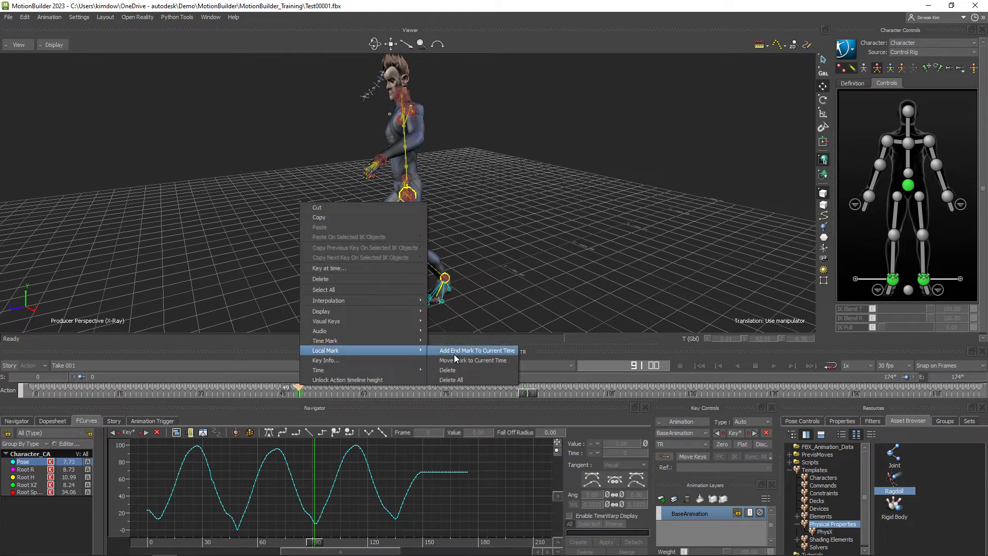
pyautogui.click(454, 354)
pyautogui.click(570, 237)
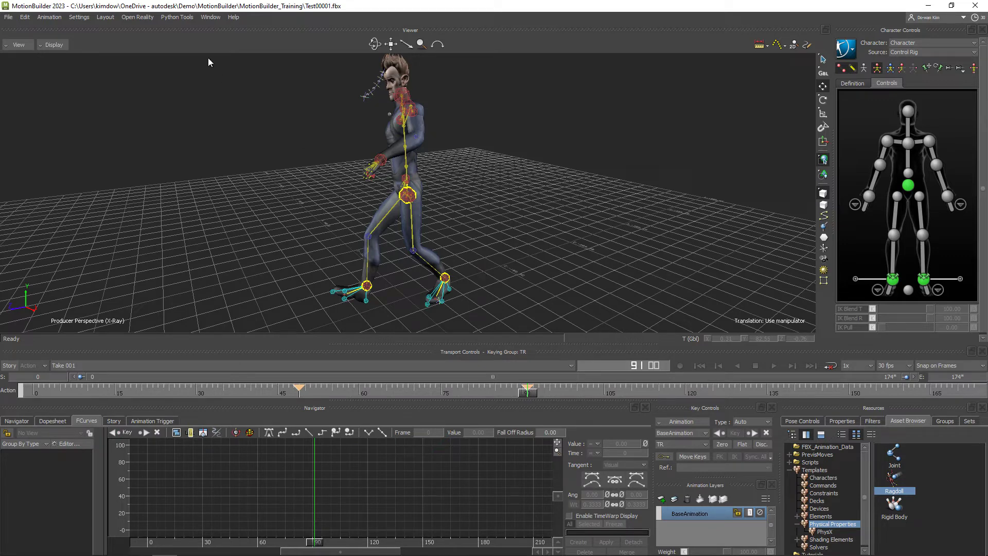
# Step: Create a cycle from the range between the local marks with Cycle Creator, using the hips effector as reference and Character_Take_1 as take name
pyautogui.click(207, 16)
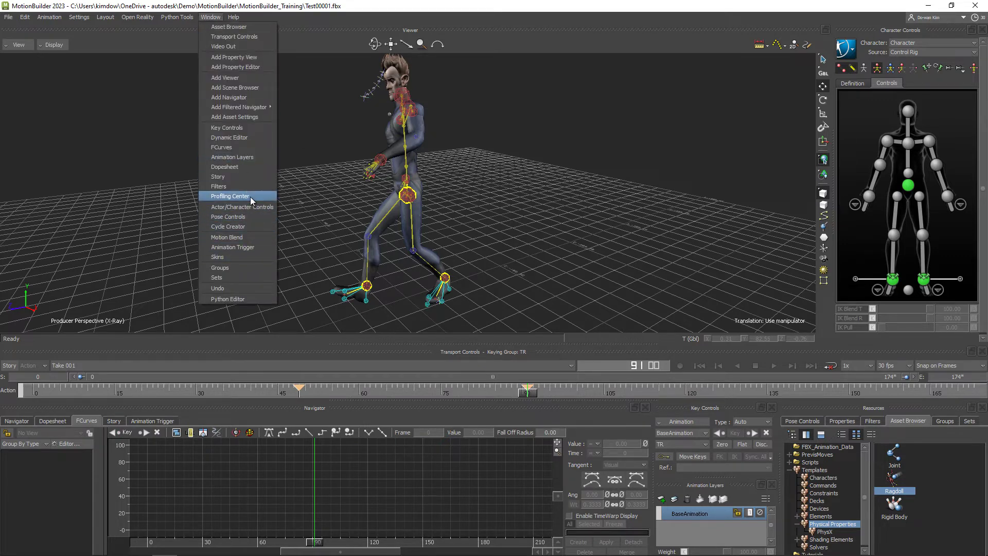
pyautogui.click(248, 227)
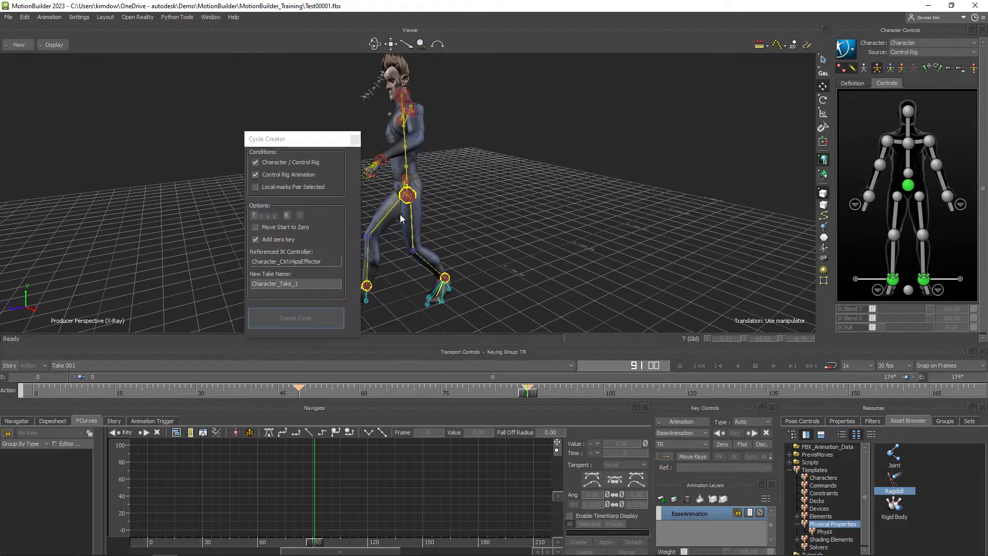
pyautogui.click(300, 389)
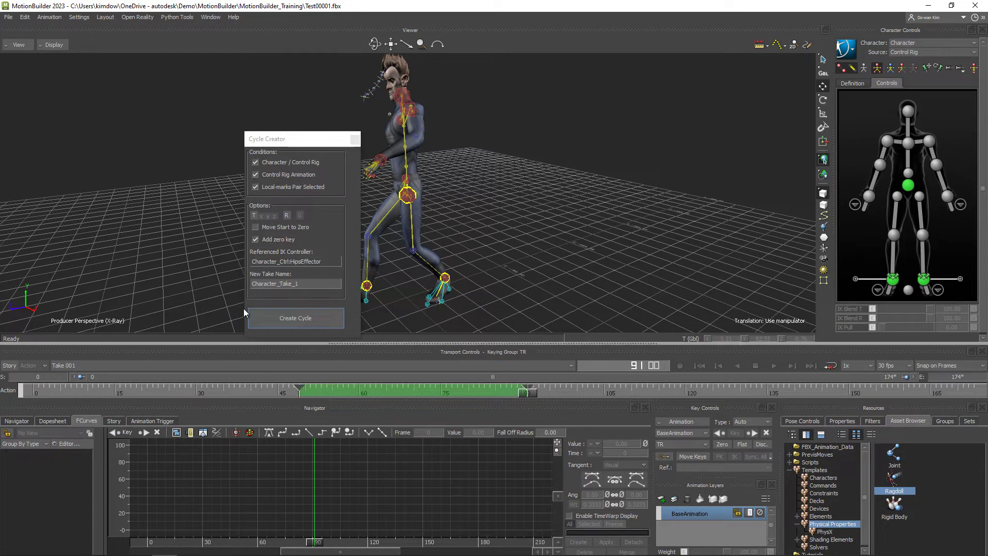
pyautogui.click(254, 217)
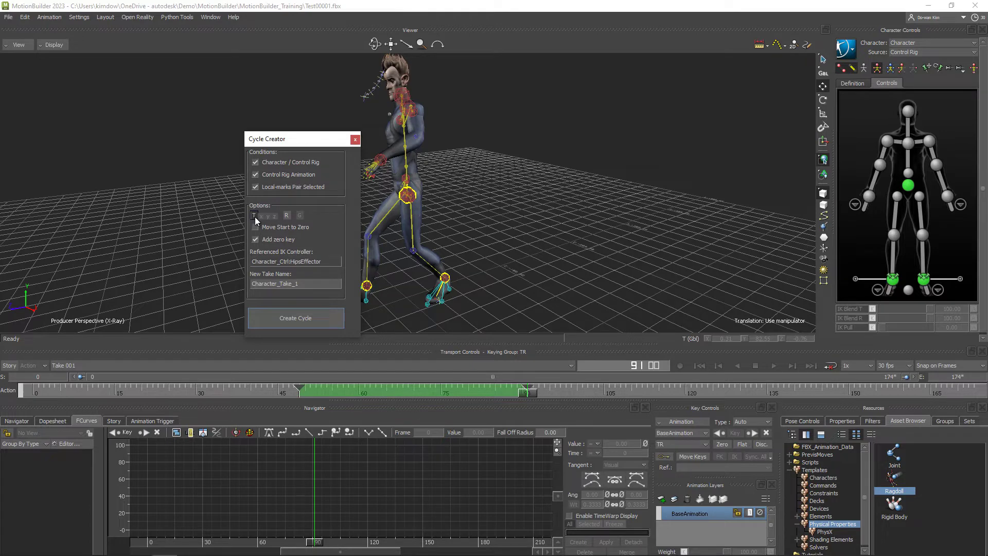
pyautogui.click(287, 216)
pyautogui.click(286, 216)
pyautogui.click(319, 317)
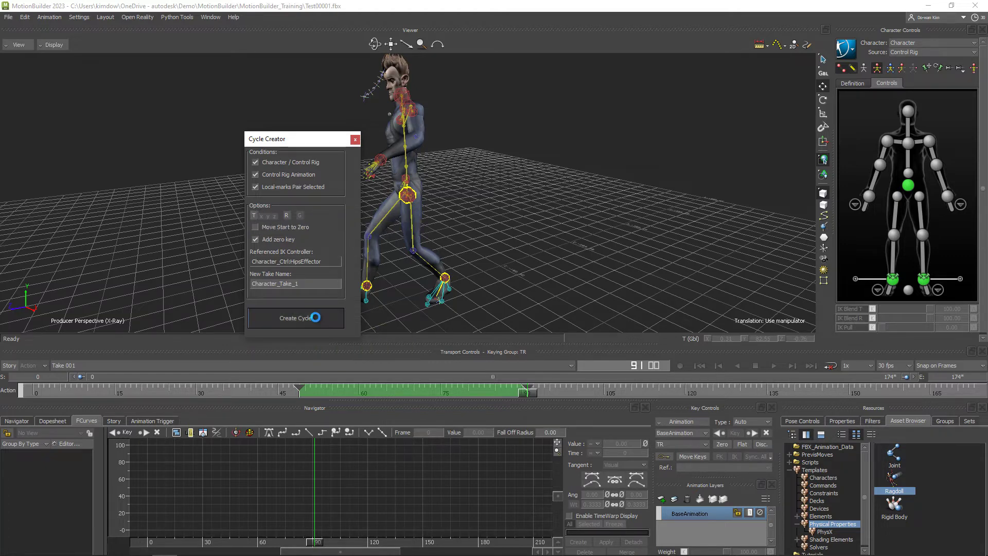
pyautogui.click(355, 139)
# Step: Switch to take Character_Take_1, play it back with looping turned on, and return to the first frame
pyautogui.click(204, 366)
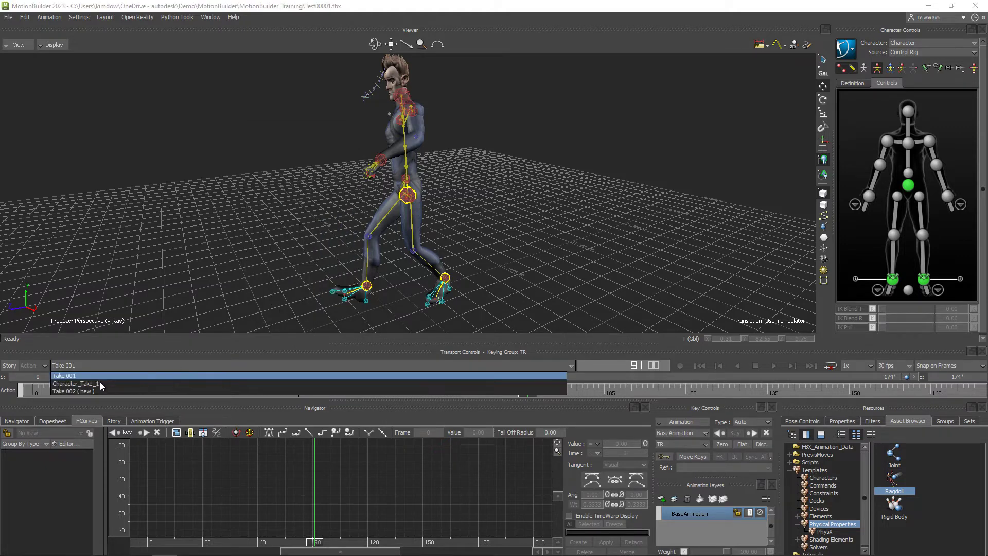
pyautogui.click(95, 382)
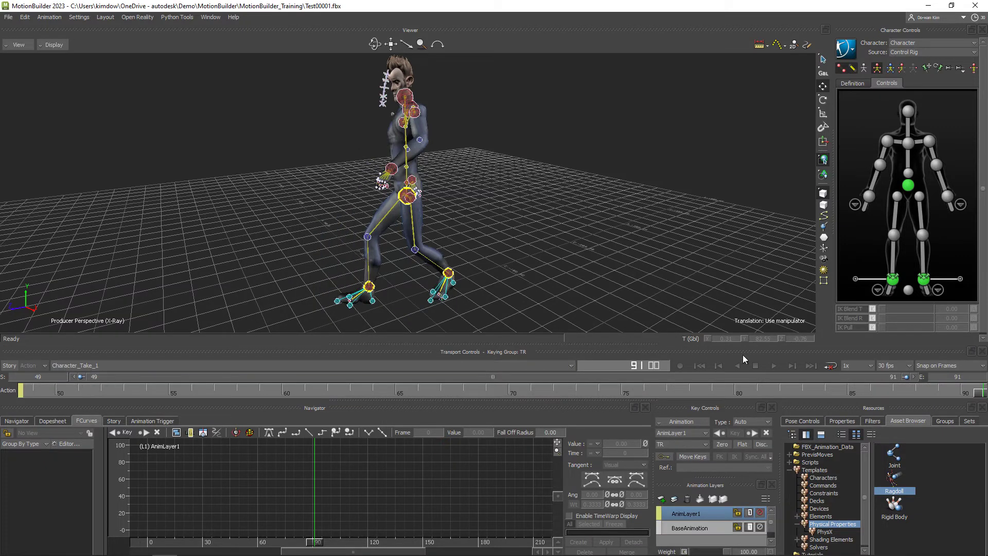
pyautogui.click(771, 366)
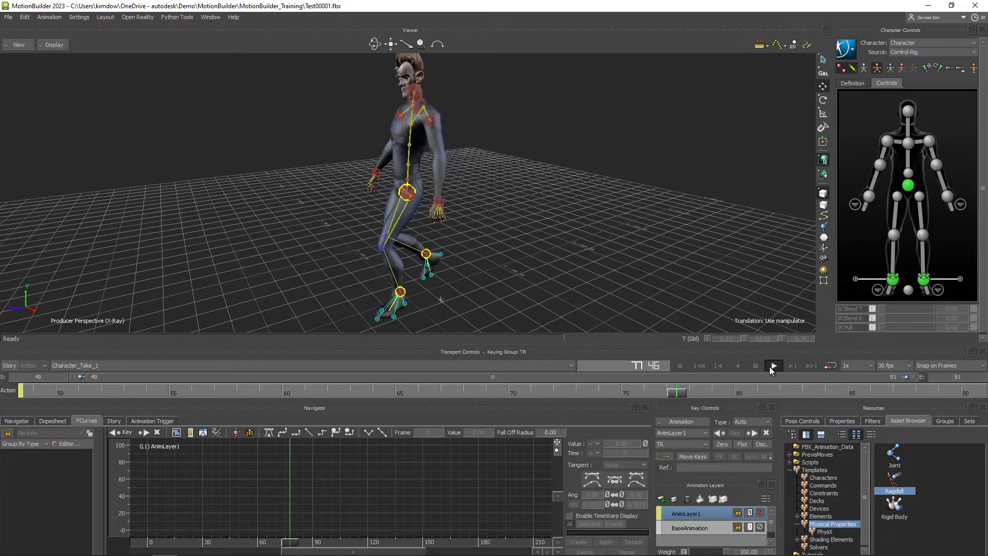
pyautogui.click(823, 365)
pyautogui.click(774, 364)
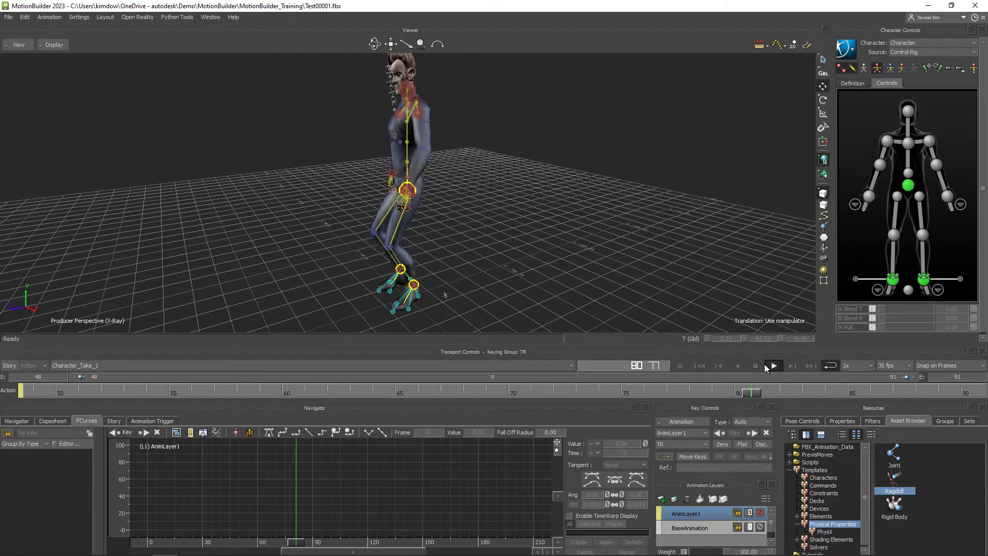
pyautogui.scroll(2, 538, 197)
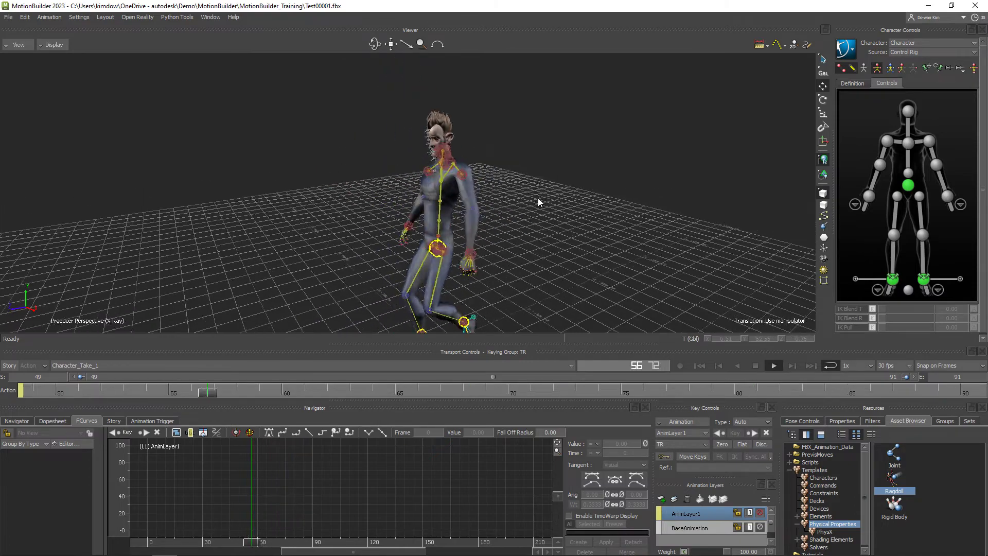
pyautogui.scroll(5, 513, 222)
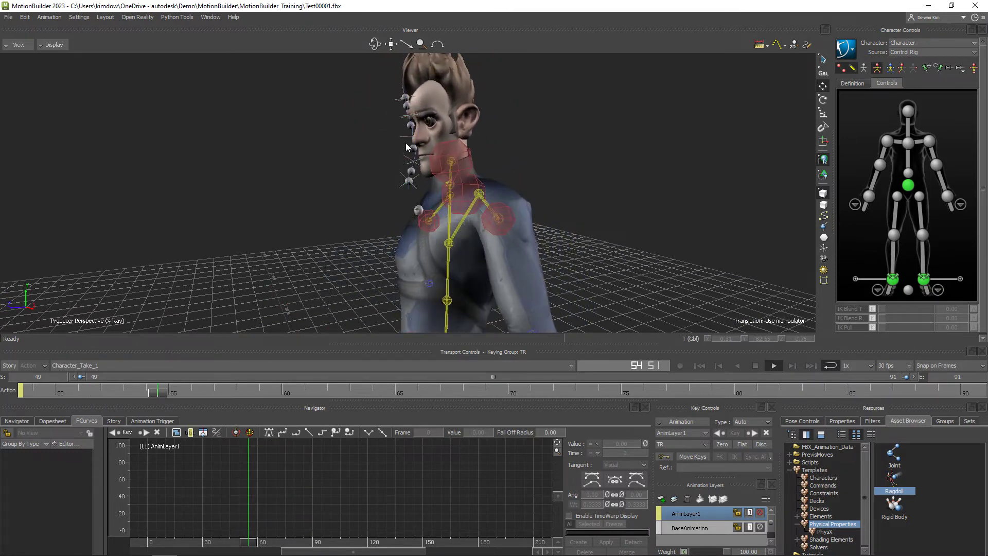
pyautogui.click(754, 365)
pyautogui.click(699, 365)
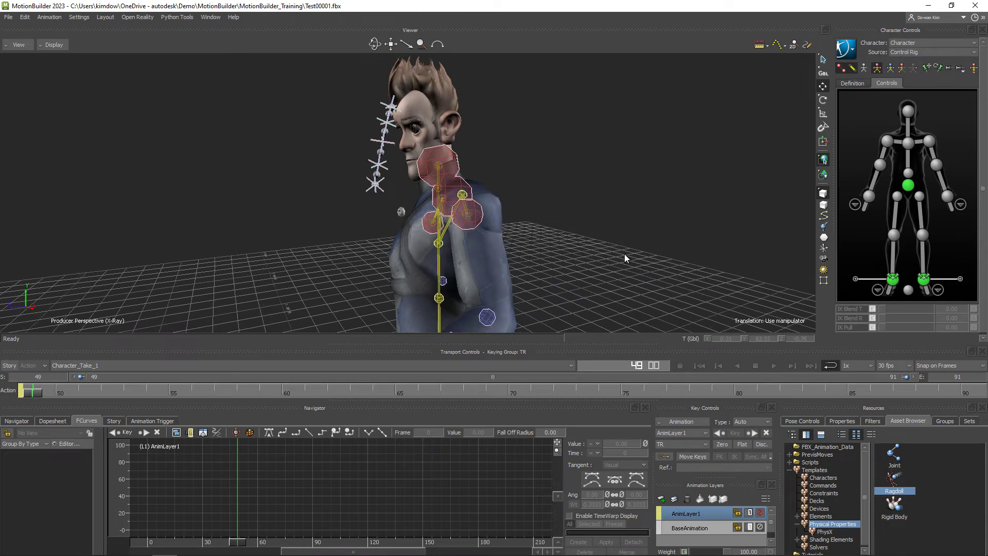
pyautogui.moveTo(369, 227); pyautogui.dragTo(481, 235)
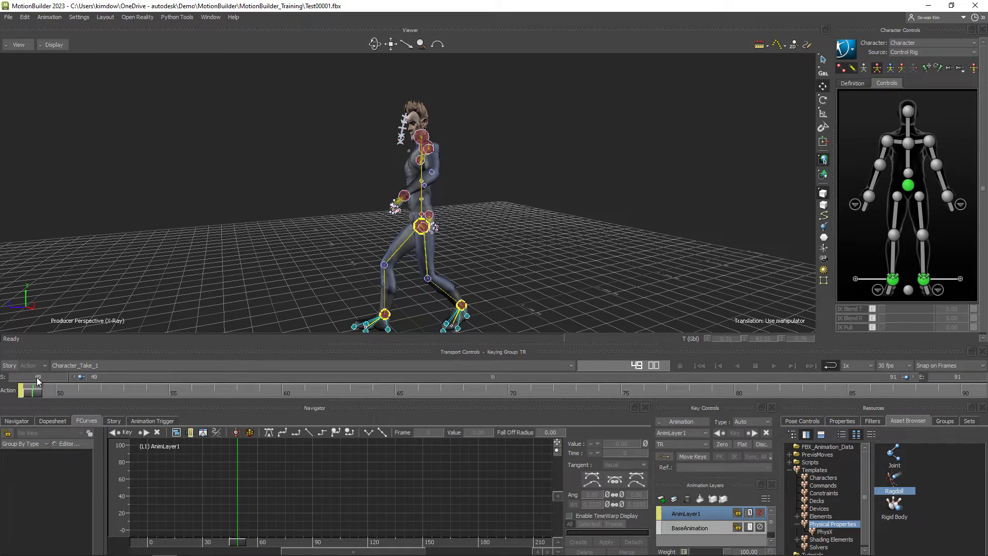
# Step: Insert a character animation track in the Story and assign Character to it
pyautogui.click(112, 421)
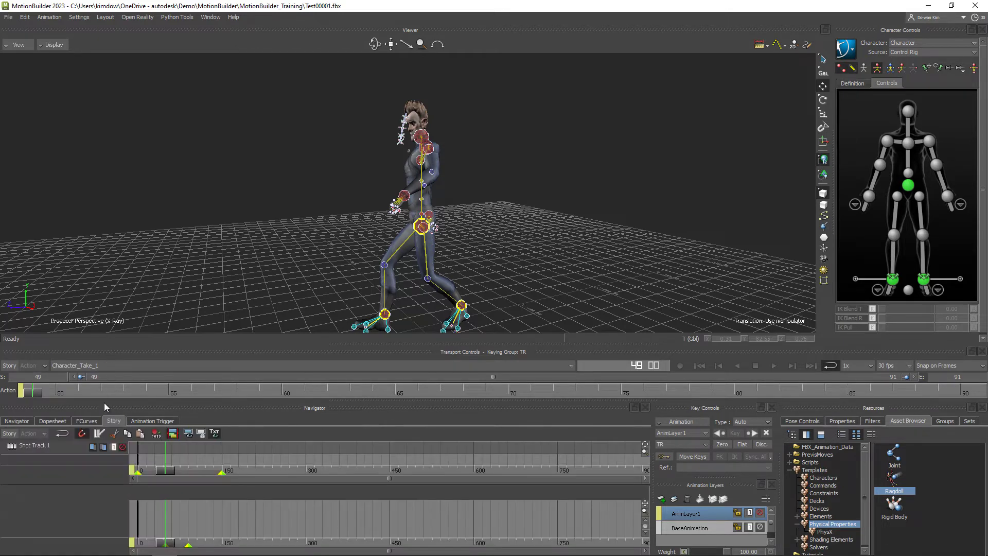
pyautogui.rightClick(85, 510)
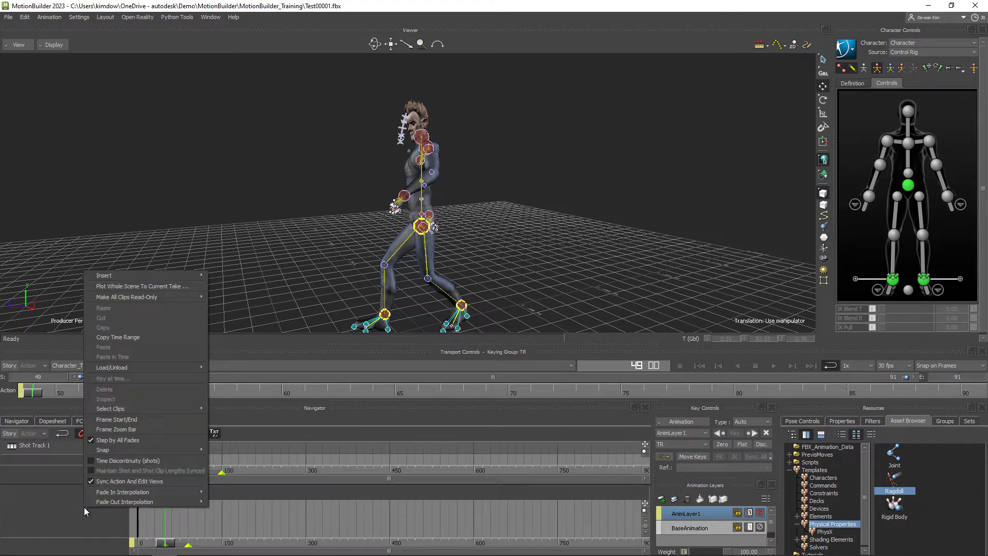
pyautogui.moveTo(155, 274)
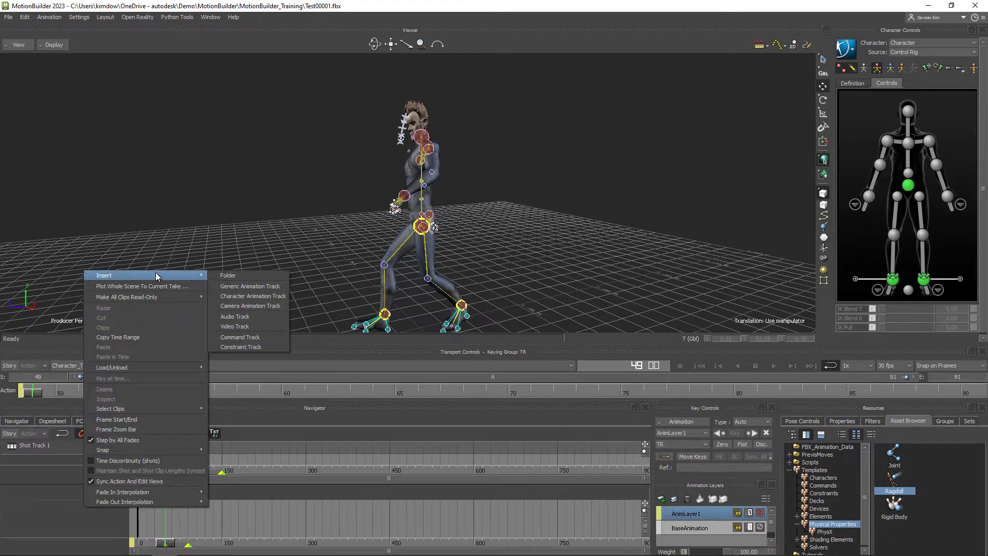
pyautogui.click(251, 295)
pyautogui.click(88, 517)
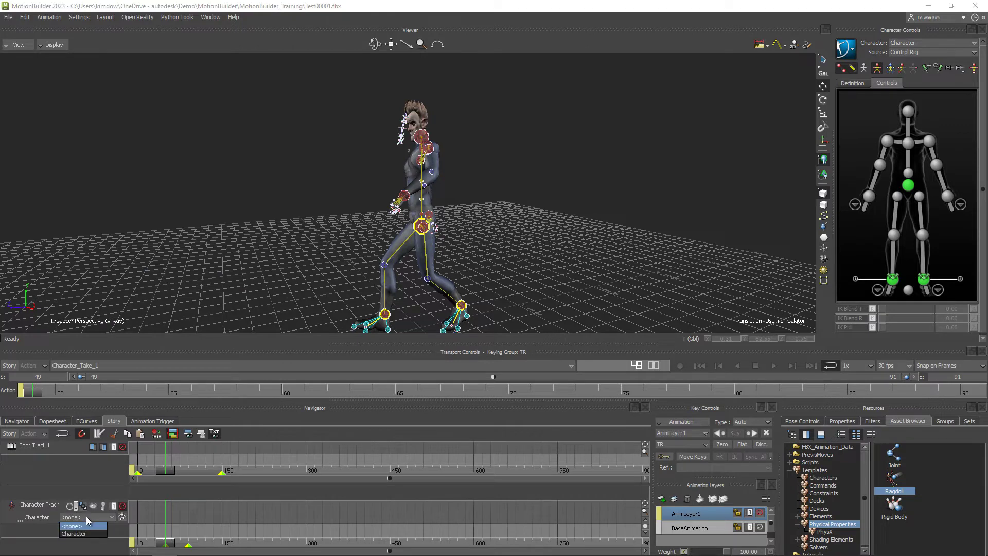
pyautogui.click(74, 533)
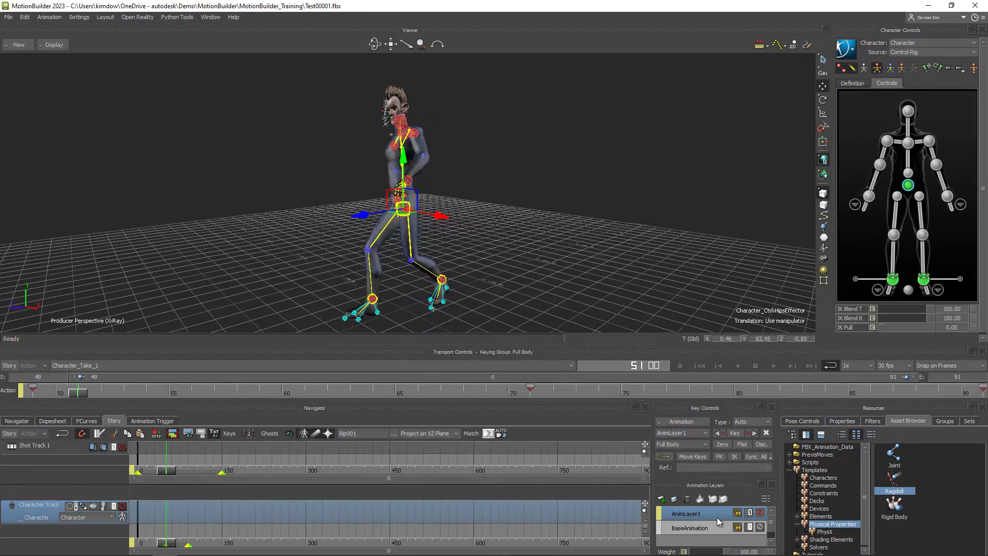
# Step: Merge AnimLayer1 and BaseAnimation for all properties in the scene, deleting the merged layers
pyautogui.click(711, 528)
pyautogui.click(708, 517)
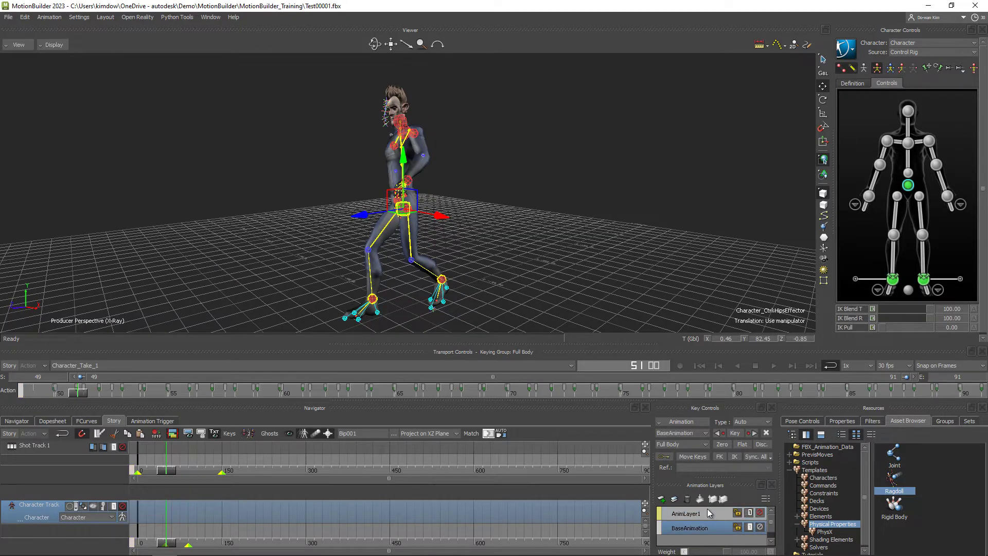
pyautogui.keyDown('ctrl'); pyautogui.click(690, 529); pyautogui.keyUp('ctrl')
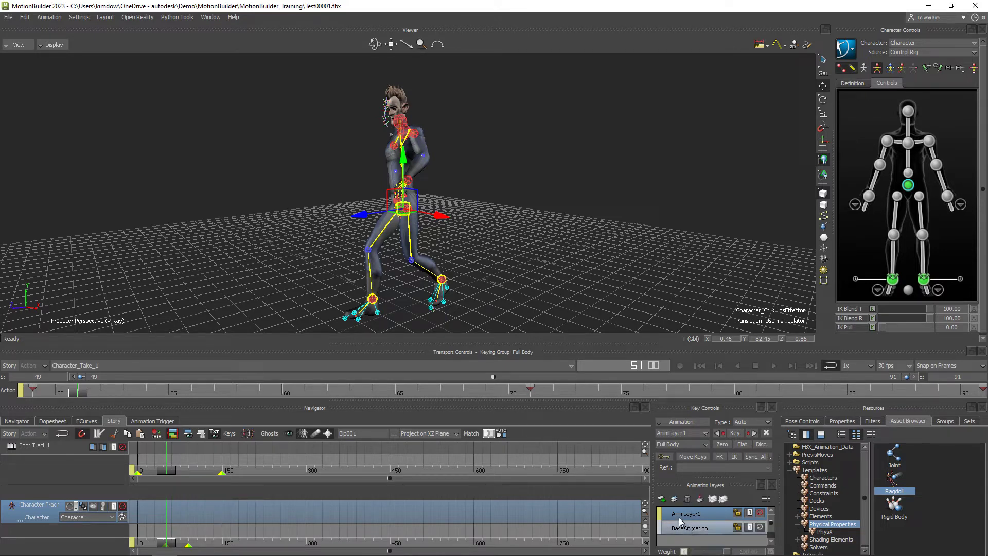
pyautogui.click(699, 500)
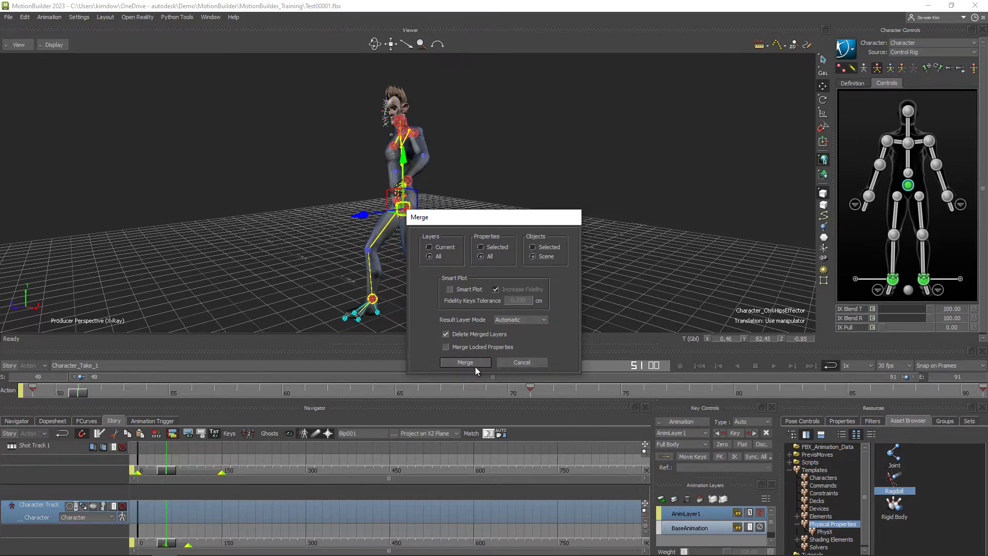
pyautogui.click(475, 363)
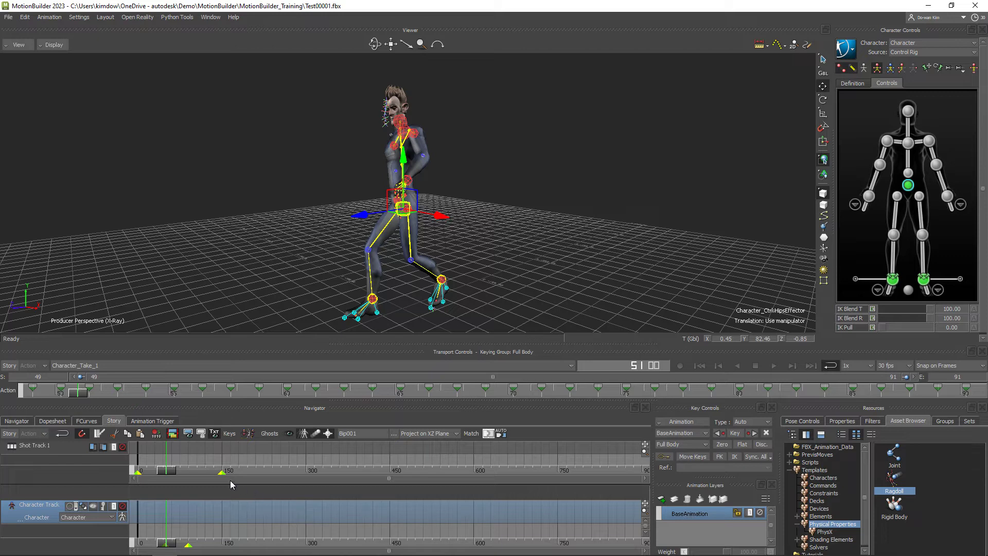
# Step: Insert the current take as a clip on the character track, connected to the current take, and scrub through it
pyautogui.rightClick(198, 511)
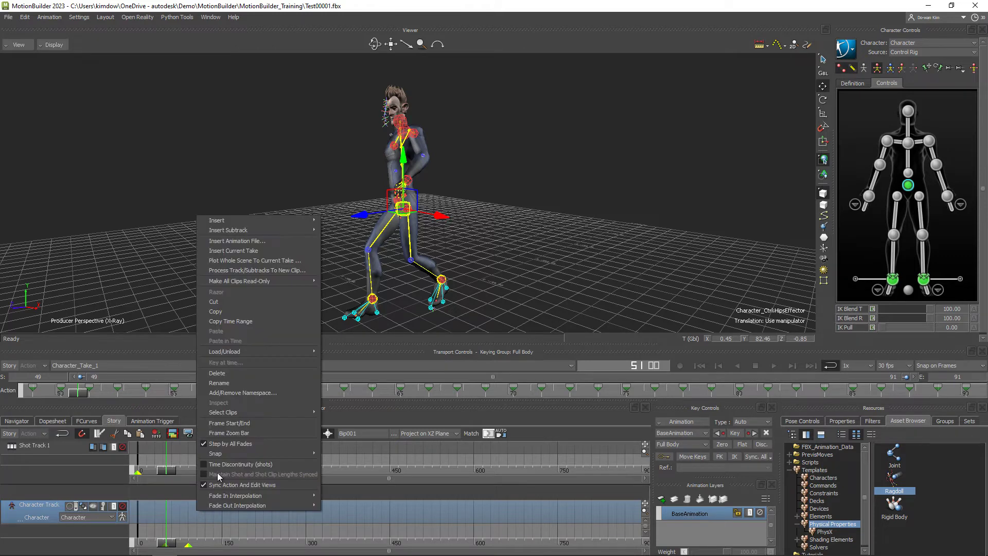
pyautogui.click(260, 250)
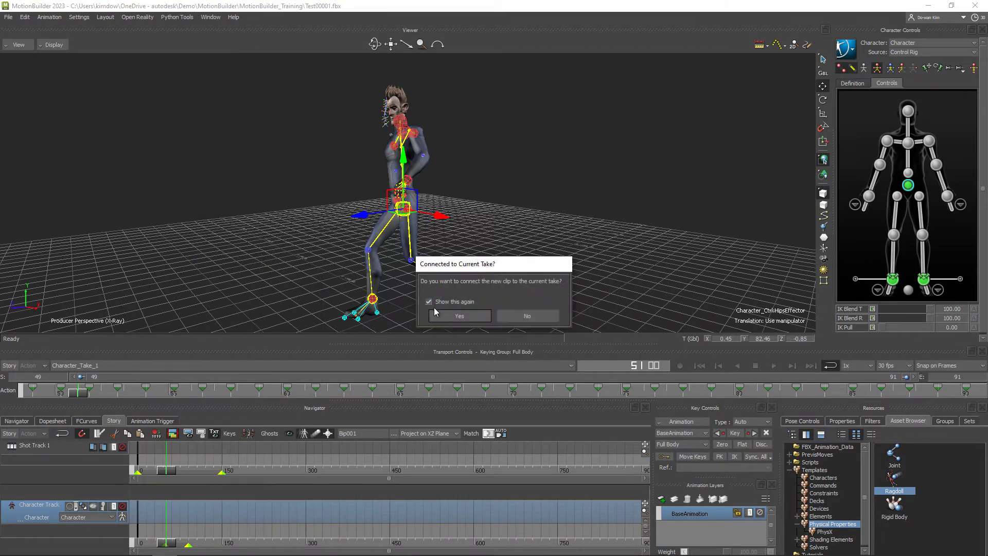
pyautogui.click(449, 315)
pyautogui.click(176, 545)
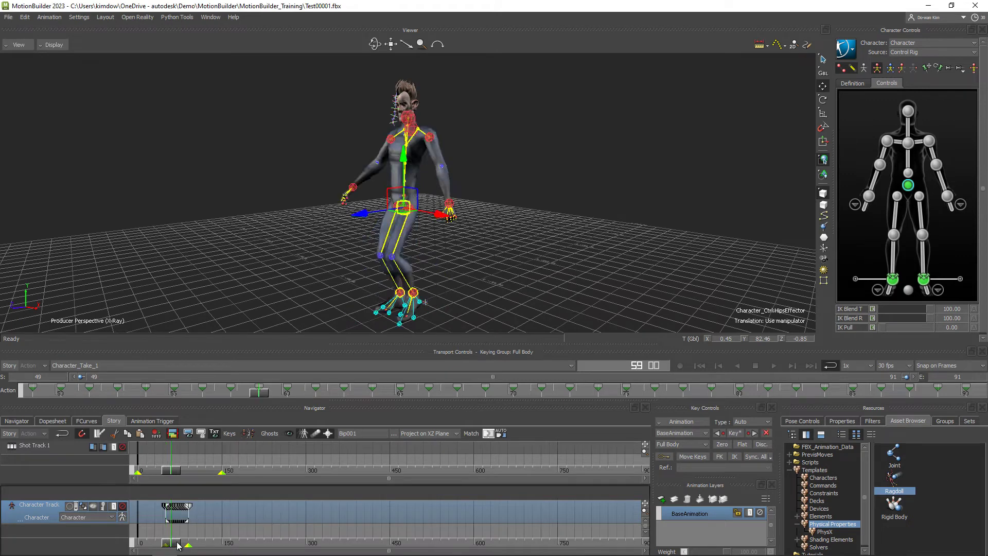
pyautogui.moveTo(176, 546); pyautogui.dragTo(184, 546)
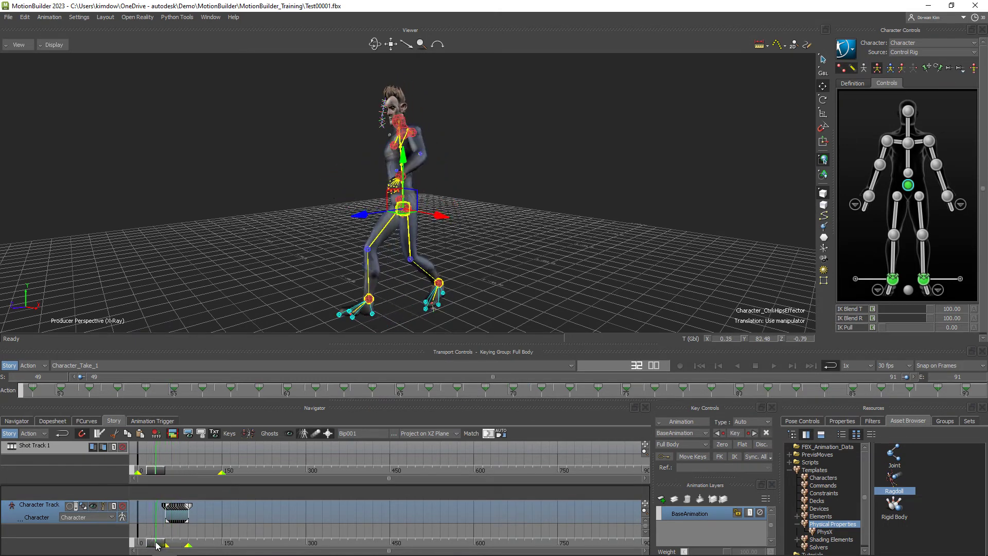
# Step: Move the walk clip on the character track so that it starts at frame 1
pyautogui.press('a')
pyautogui.keyDown('ctrl'); pyautogui.moveTo(313, 529); pyautogui.dragTo(476, 508); pyautogui.keyUp('ctrl')
pyautogui.moveTo(389, 543); pyautogui.dragTo(179, 546)
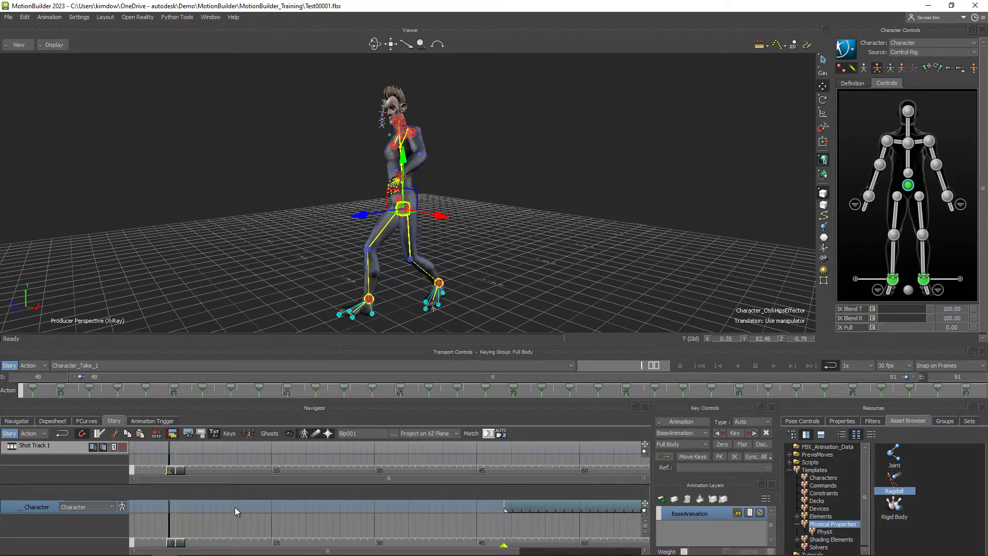
pyautogui.press('a')
pyautogui.keyDown('ctrl'); pyautogui.moveTo(304, 531); pyautogui.dragTo(240, 544); pyautogui.keyUp('ctrl')
pyautogui.click(561, 519)
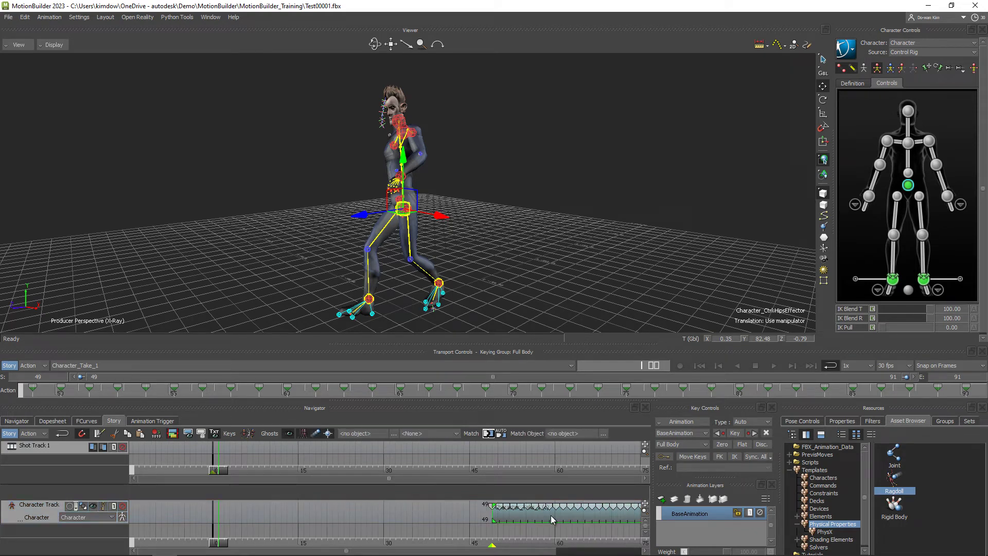
pyautogui.moveTo(551, 519); pyautogui.dragTo(263, 520)
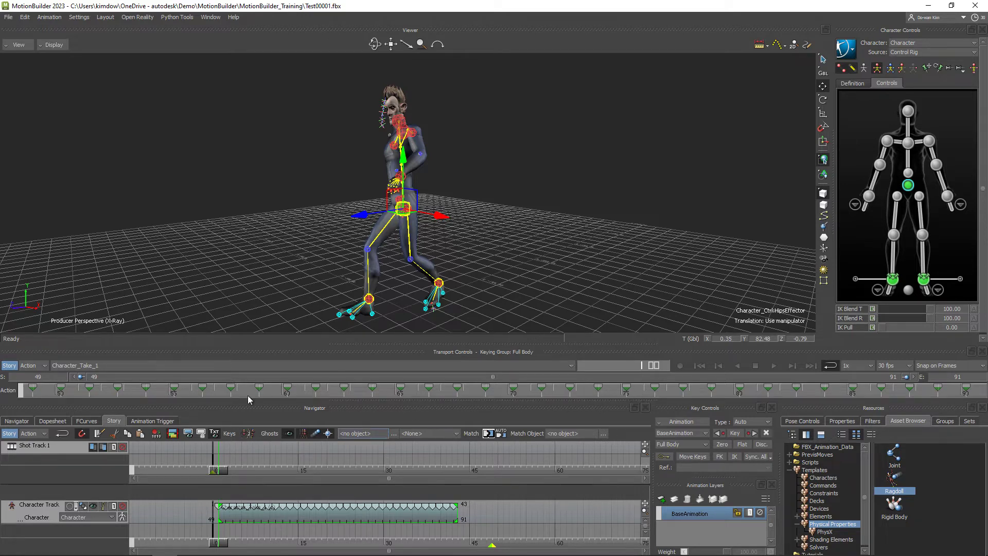
# Step: Frame the time range to the clip's start and end, frames 1 to 43, and play the cycle
pyautogui.rightClick(328, 515)
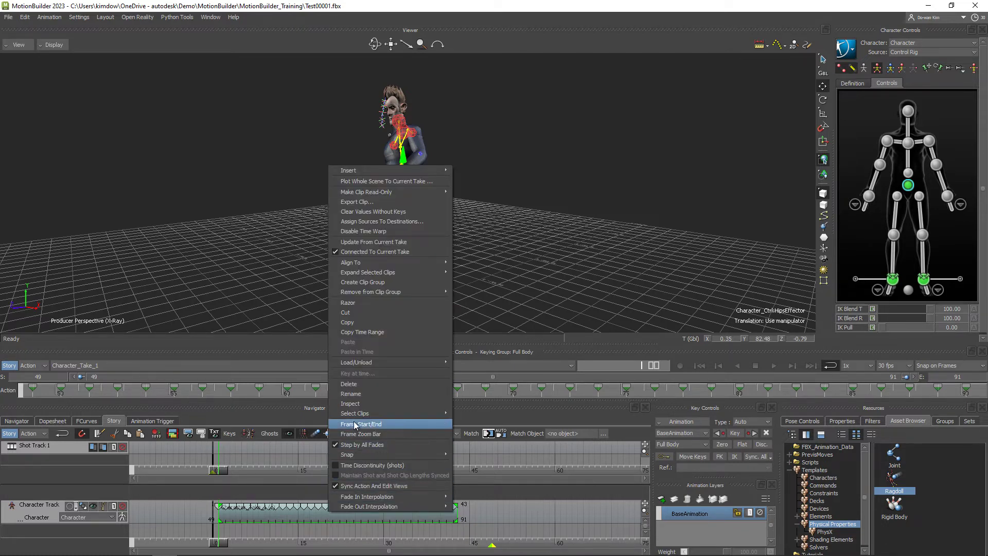
pyautogui.click(387, 423)
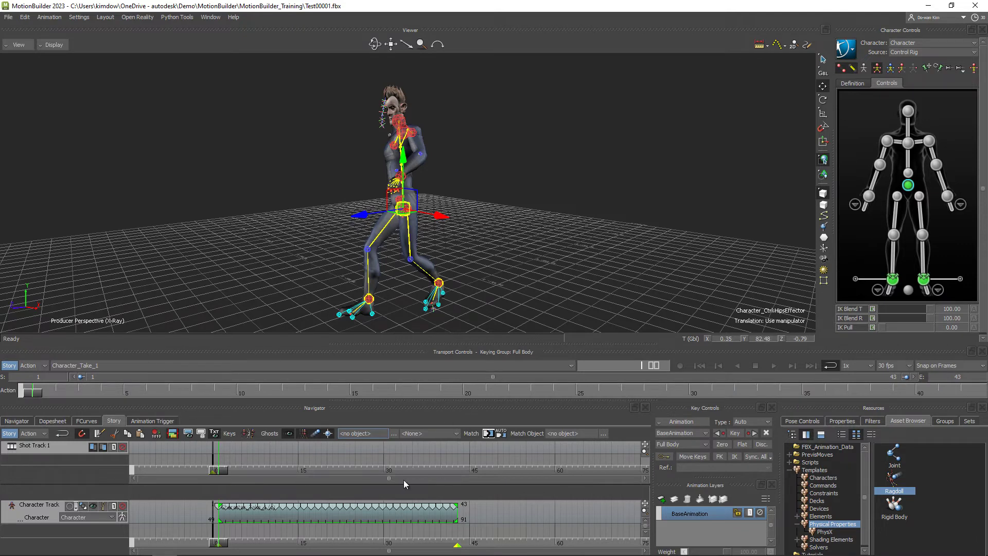
pyautogui.click(523, 249)
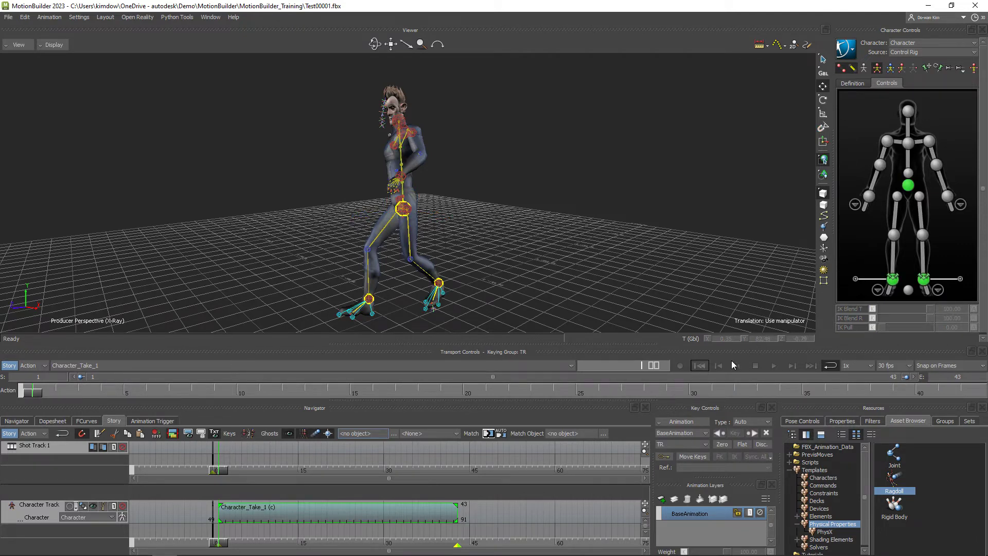
pyautogui.click(772, 369)
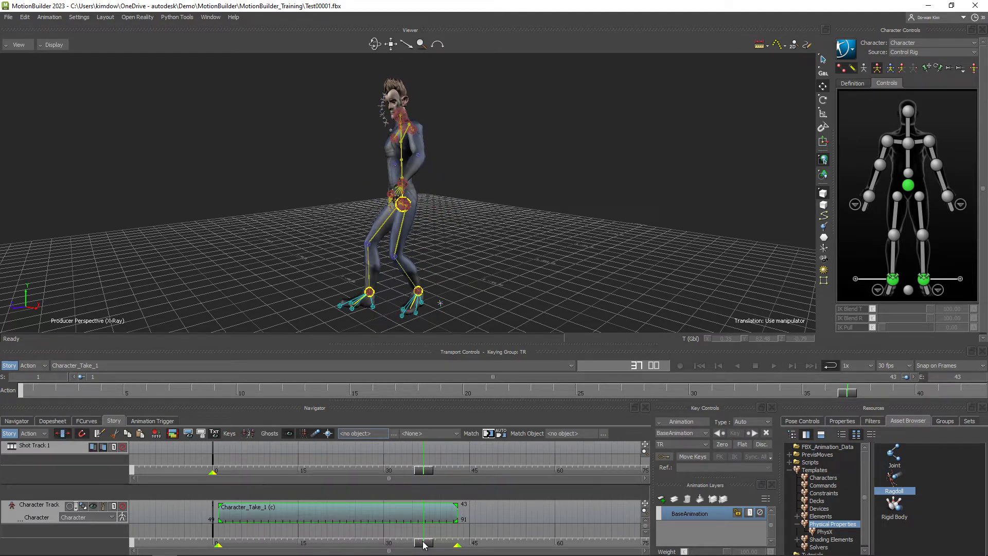
# Step: Time-scale the walk clip to end at frame 40, frame the time range to it, and play the faster cycle
pyautogui.moveTo(423, 543); pyautogui.dragTo(438, 514)
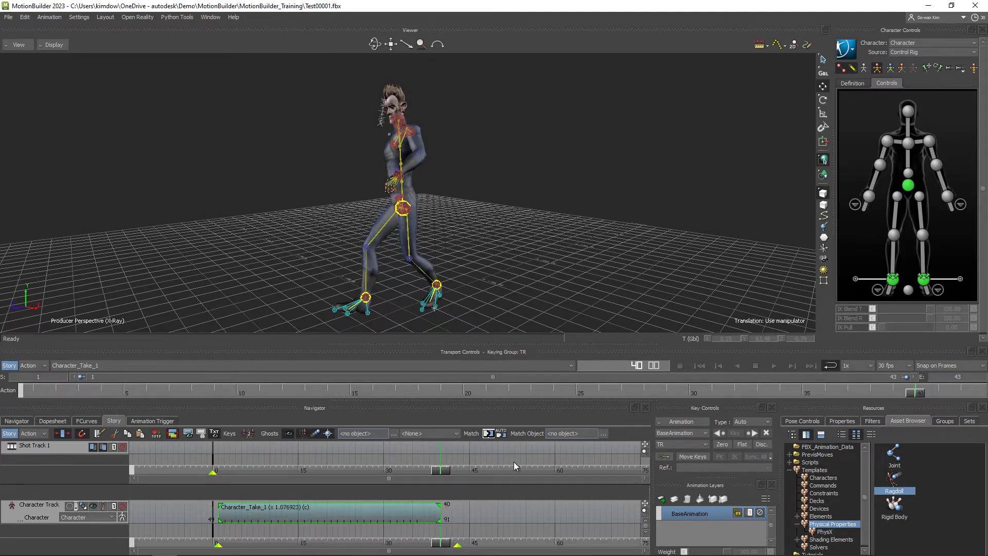
pyautogui.rightClick(409, 511)
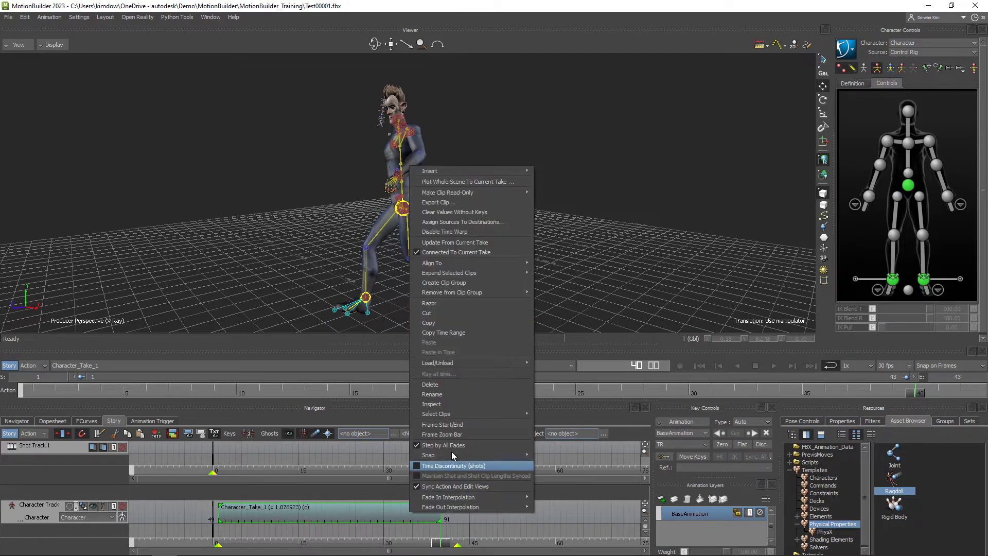
pyautogui.click(459, 425)
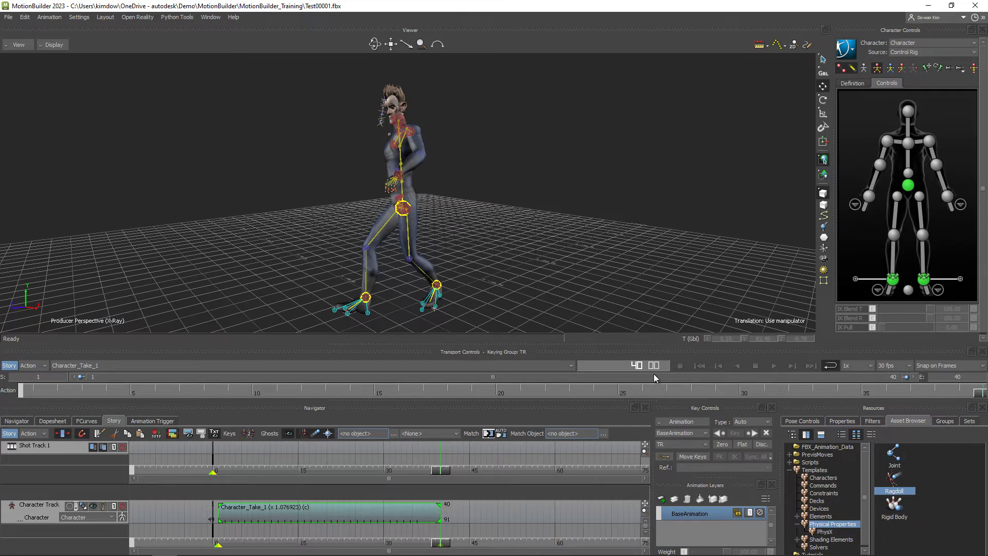
pyautogui.click(773, 367)
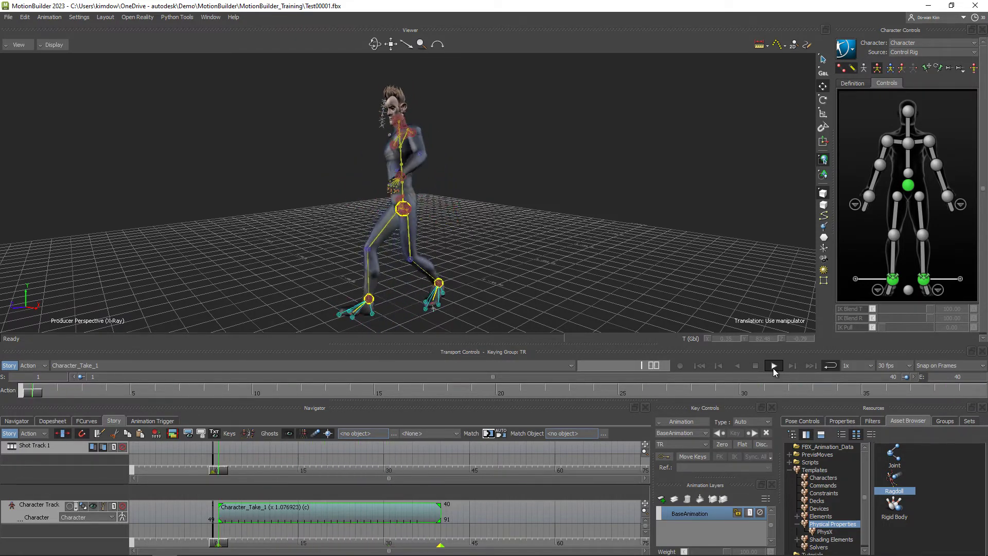
# Step: Plot the whole scene from the walk clip to the current take at a plot rate of 30 FPS
pyautogui.rightClick(353, 514)
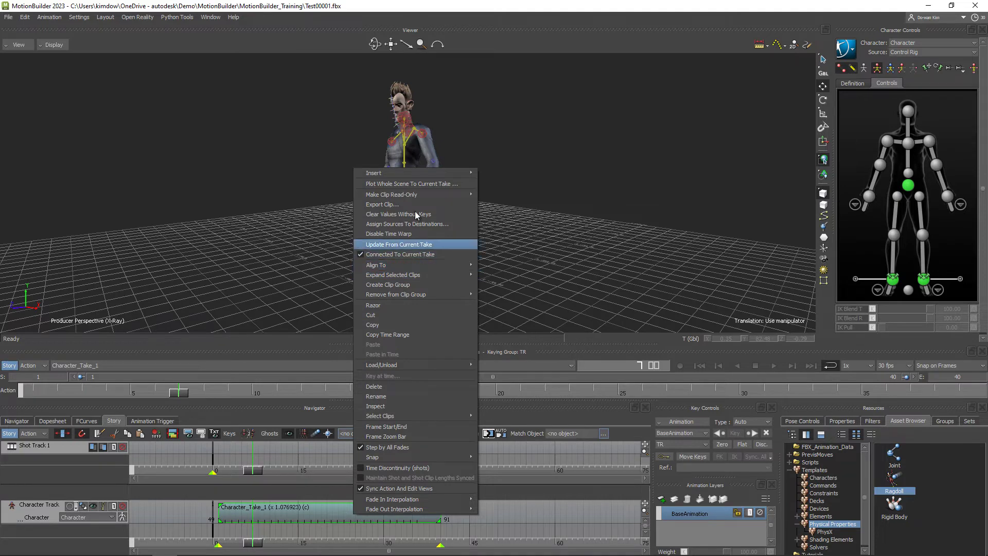
pyautogui.click(395, 184)
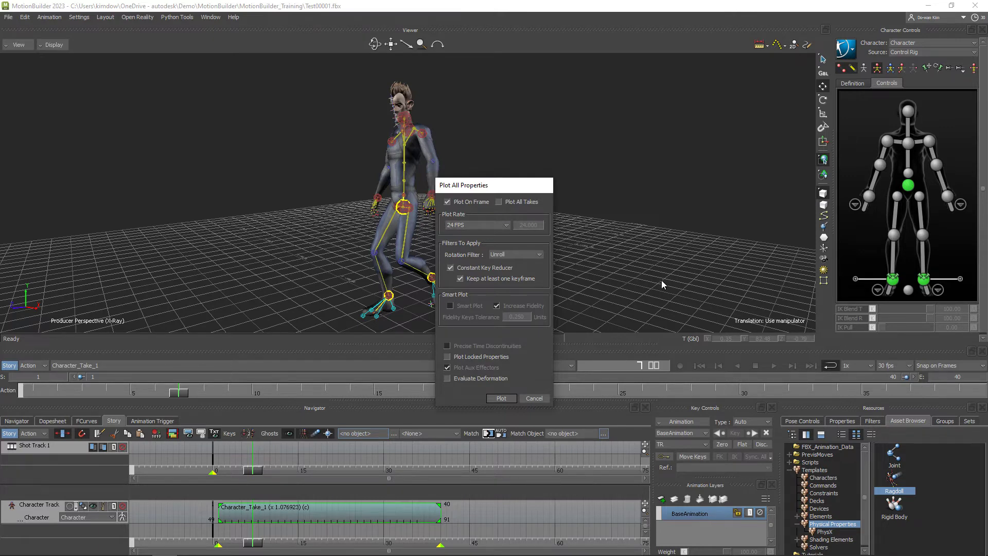
pyautogui.click(485, 227)
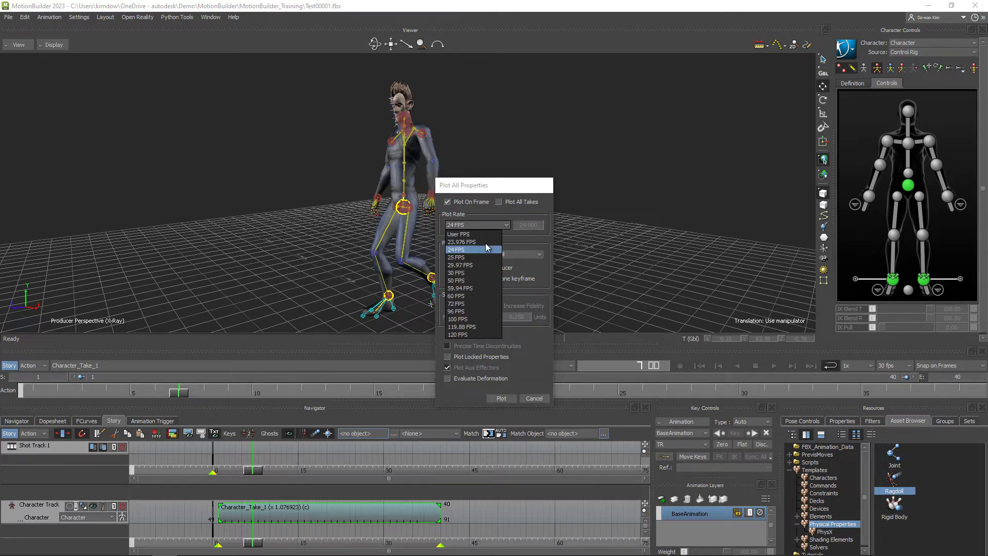
pyautogui.click(456, 273)
pyautogui.click(499, 399)
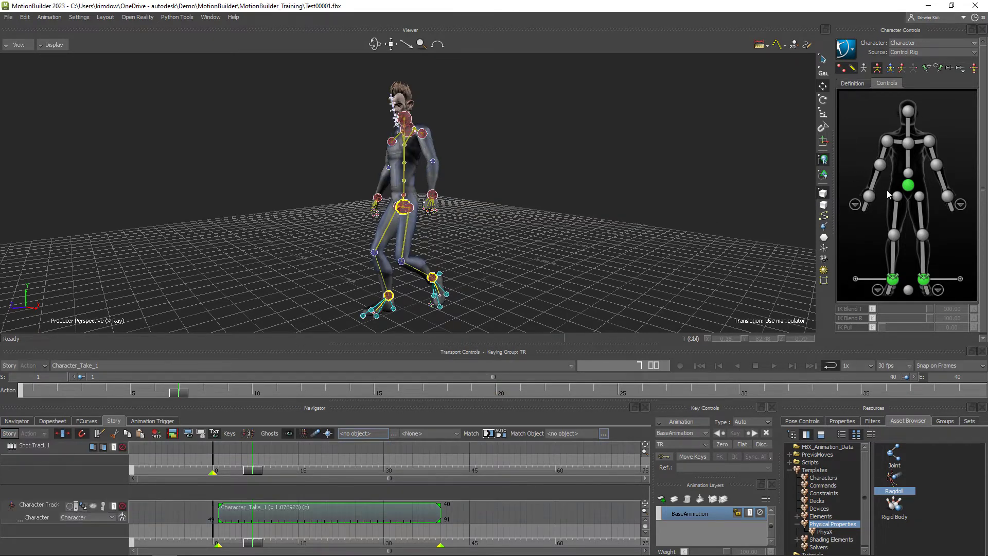
# Step: Select the hips effector to examine the plotted keys, and play the walk cycle from its first frame
pyautogui.click(908, 188)
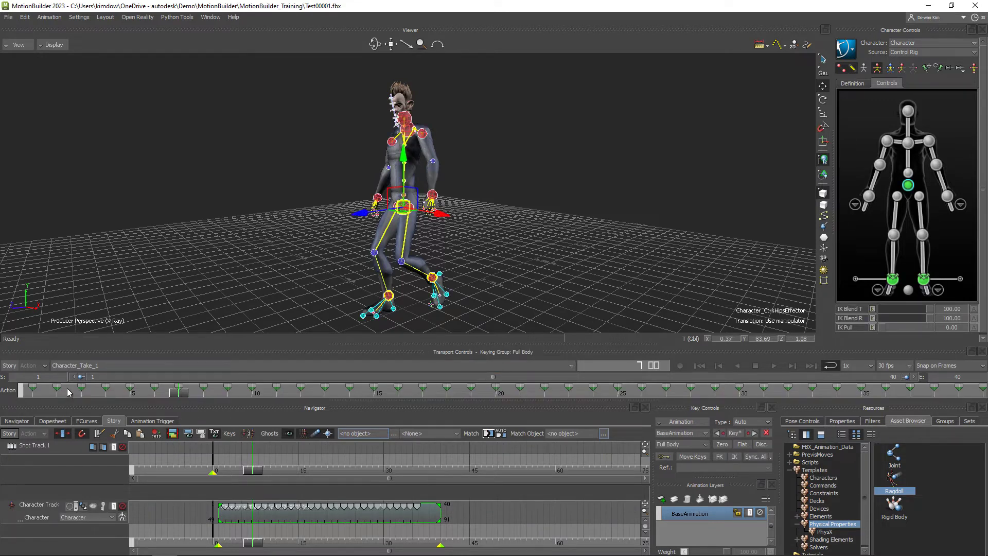
pyautogui.click(699, 366)
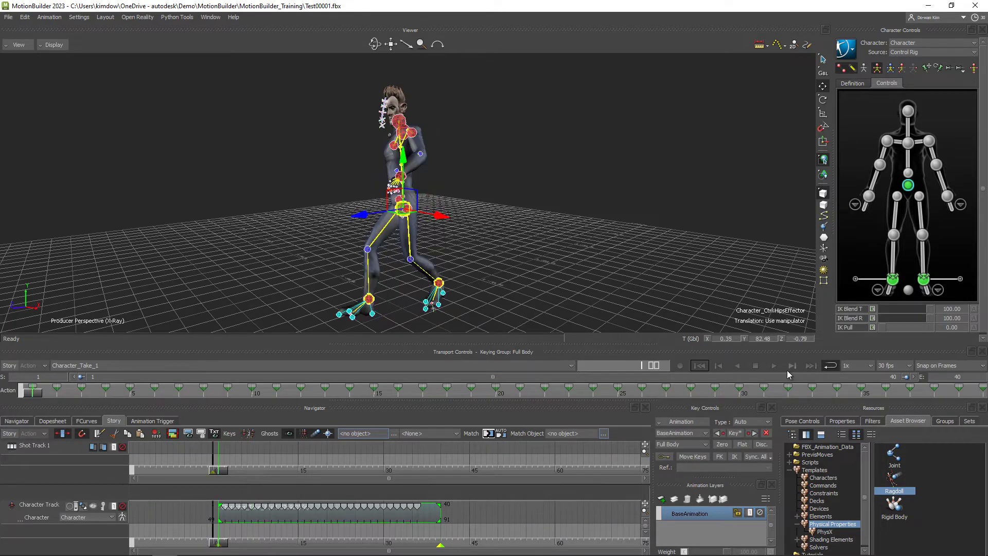
pyautogui.click(774, 366)
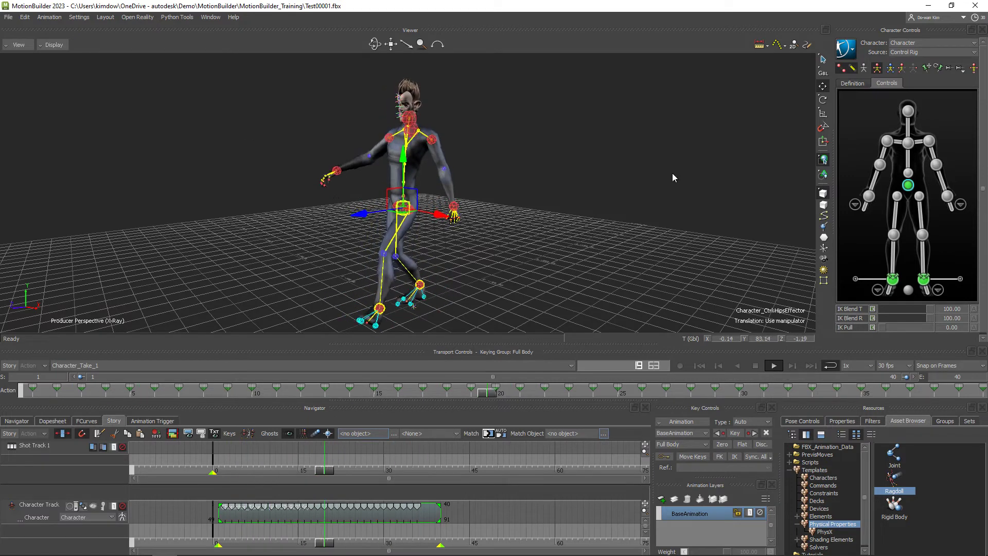
pyautogui.click(755, 365)
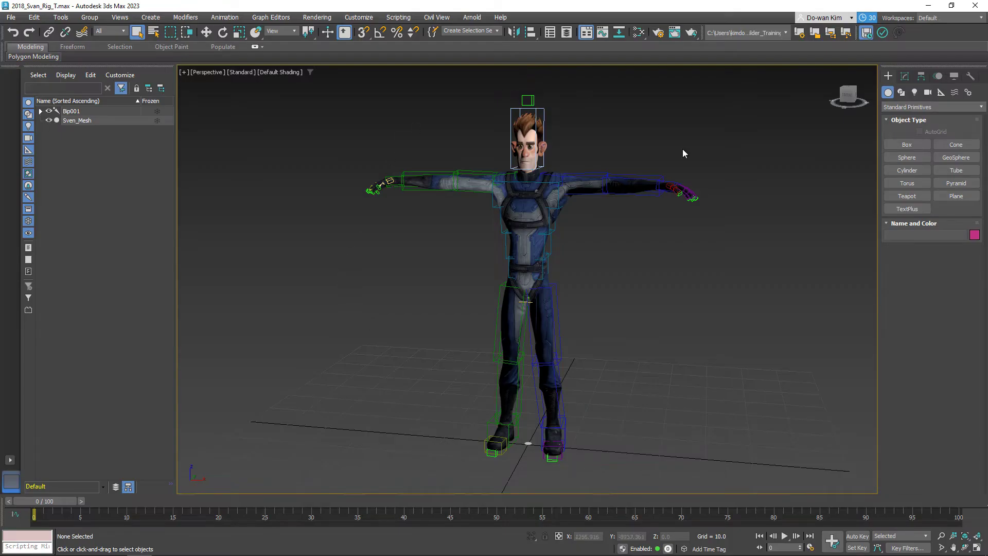
# Step: Switch from 3ds Max to MotionBuilder and send the animation to 3ds Max, updating its current scene
pyautogui.moveTo(309, 553)
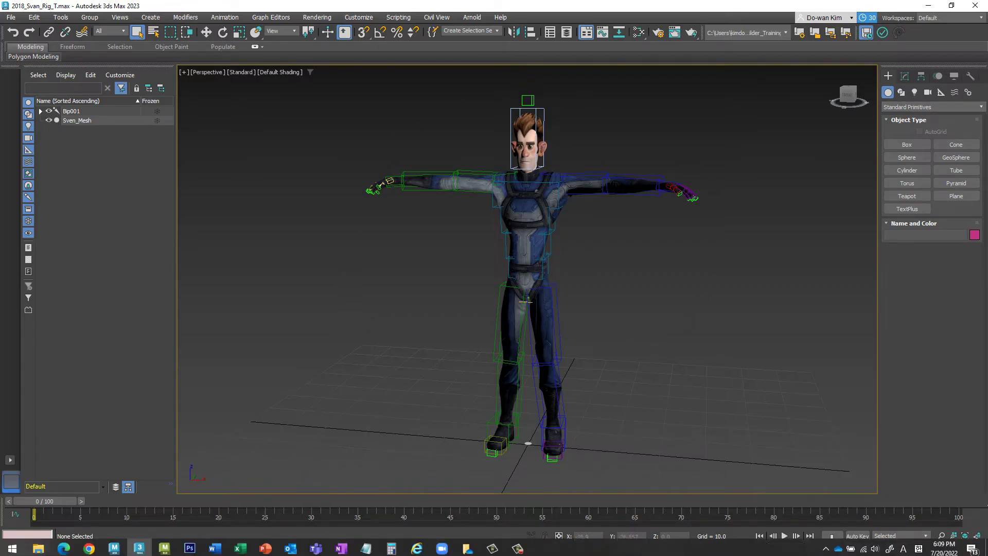
pyautogui.click(166, 546)
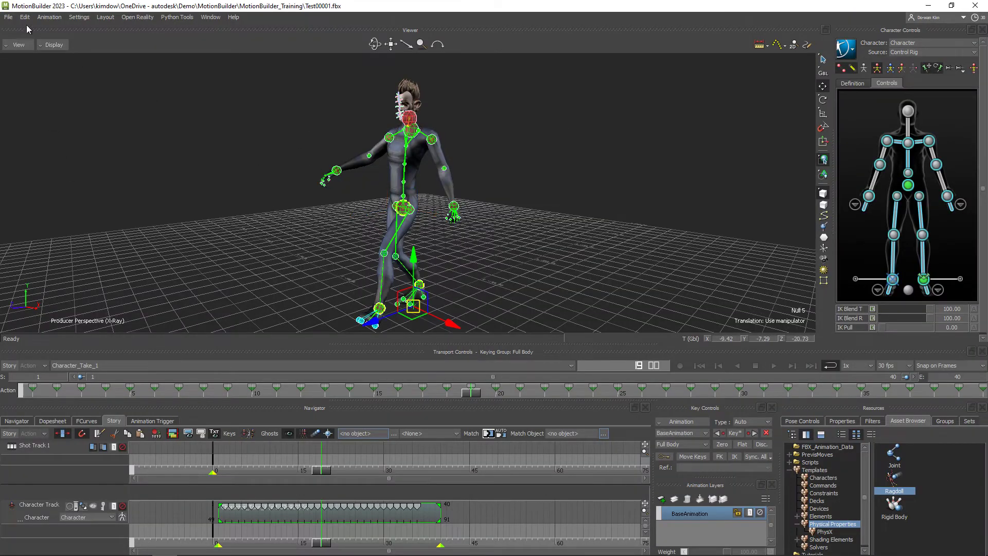
pyautogui.click(8, 18)
pyautogui.moveTo(108, 97)
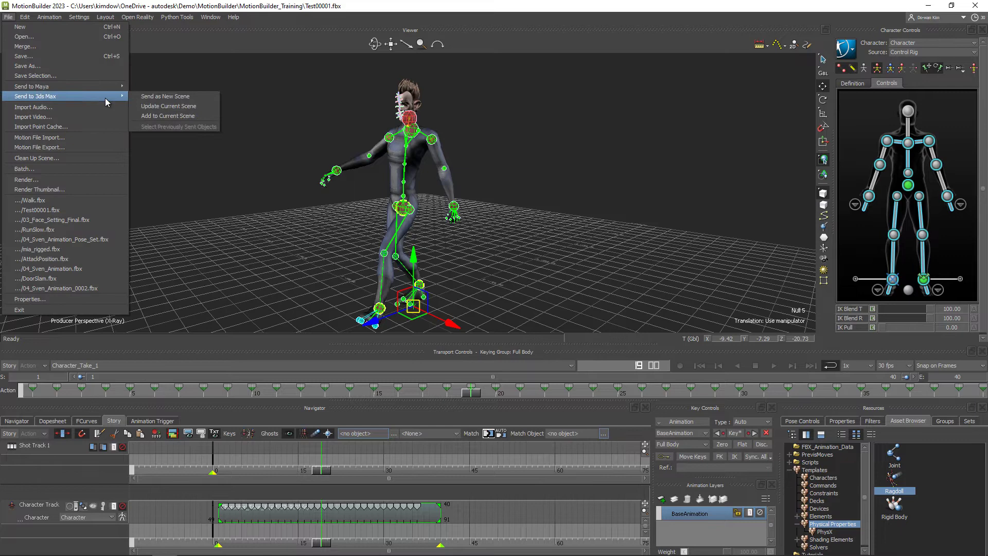
pyautogui.click(179, 107)
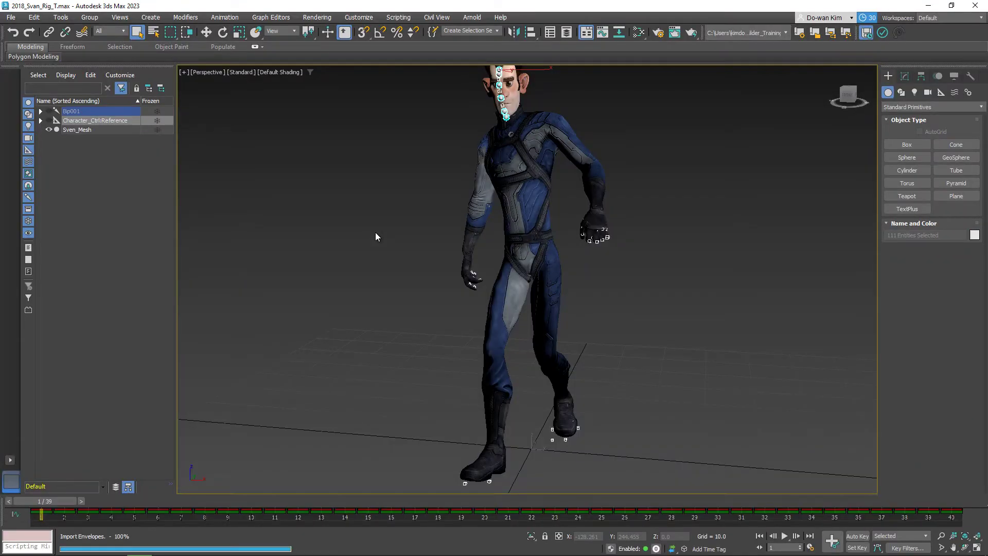
# Step: Play the transferred walk in 3ds Max and examine the character's body up close from the side
pyautogui.scroll(-3, 639, 303)
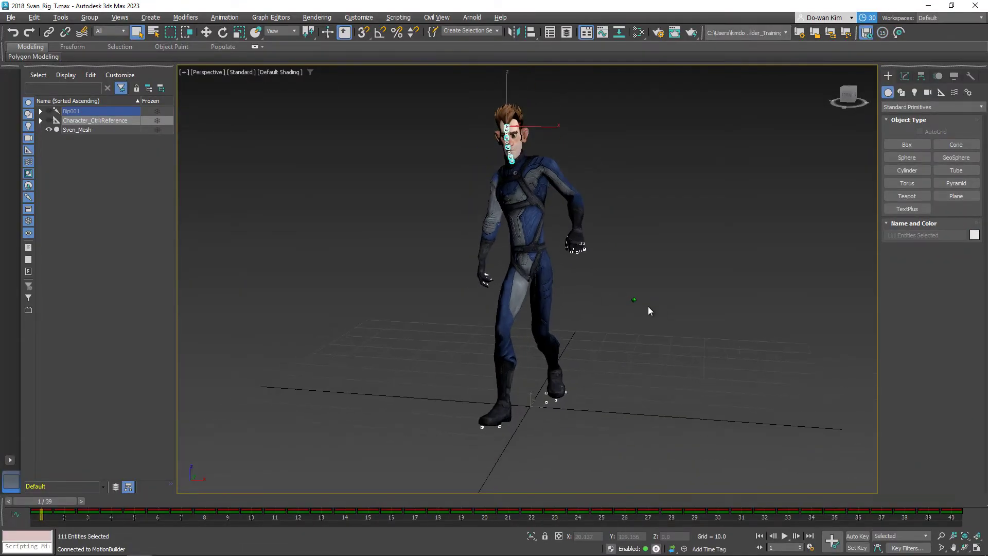
pyautogui.moveTo(647, 306)
pyautogui.keyDown('alt'); pyautogui.mouseDown(button='middle')
pyautogui.moveTo(634, 304)
pyautogui.moveTo(645, 318)
pyautogui.mouseUp(button='middle'); pyautogui.keyUp('alt')
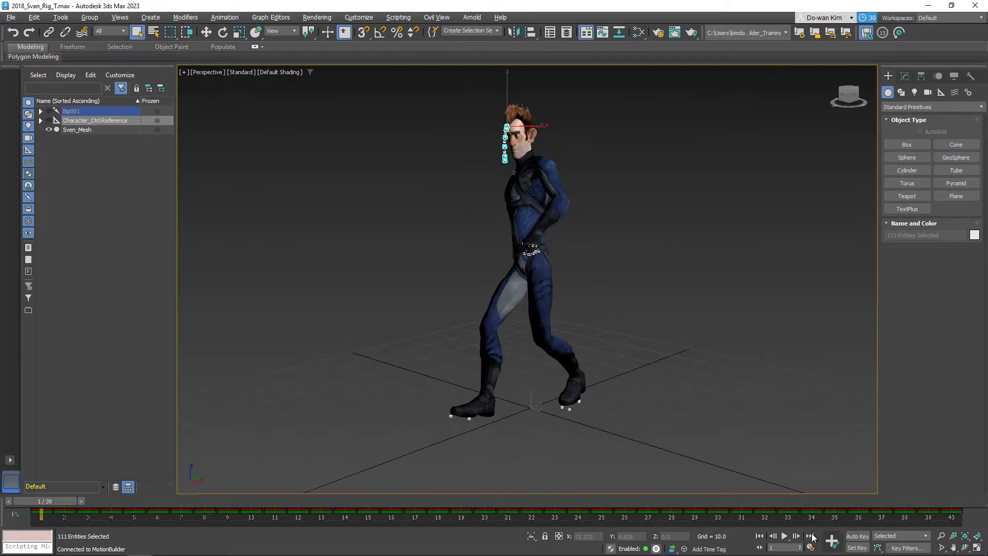
pyautogui.click(784, 535)
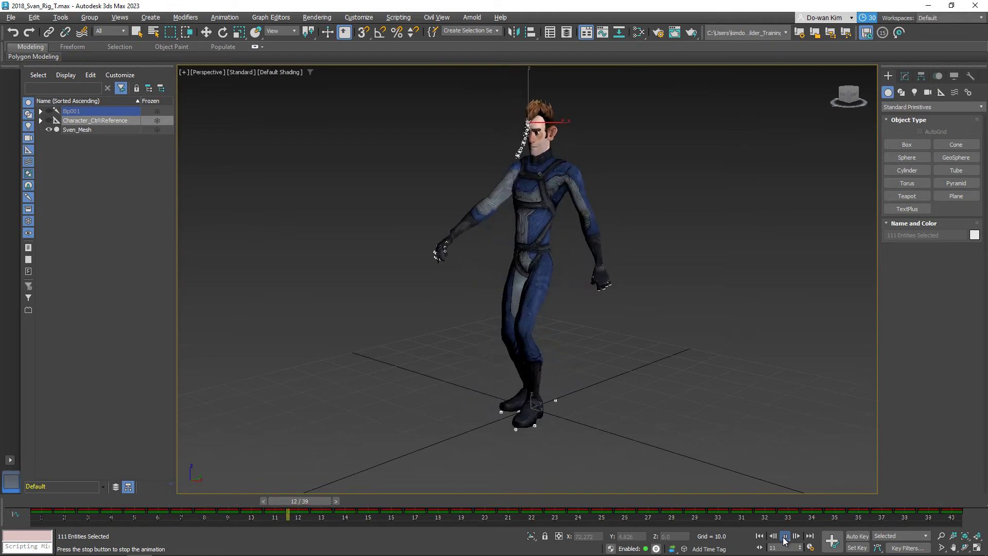
pyautogui.click(784, 536)
pyautogui.scroll(6, 509, 199)
pyautogui.scroll(-5, 528, 208)
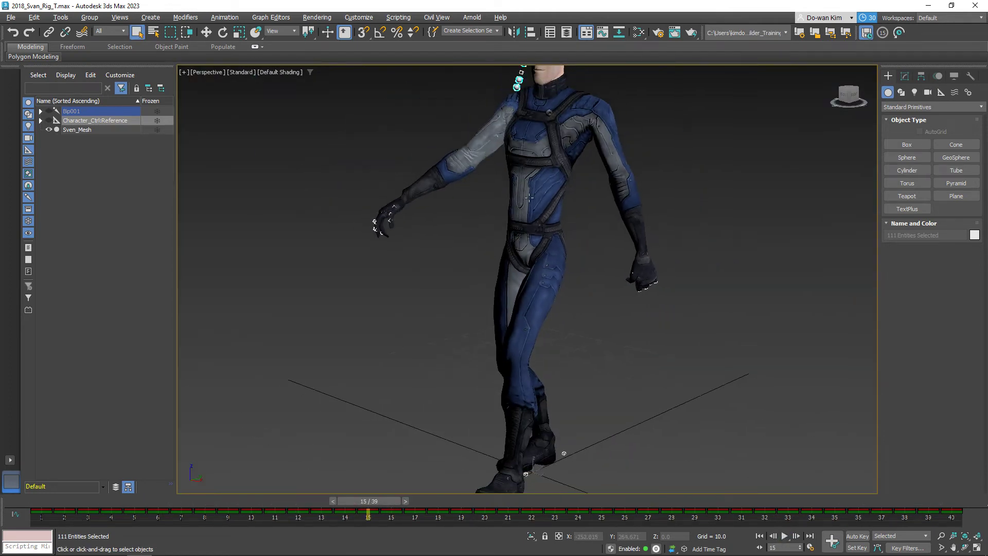
pyautogui.scroll(2, 527, 251)
pyautogui.scroll(2, 527, 251)
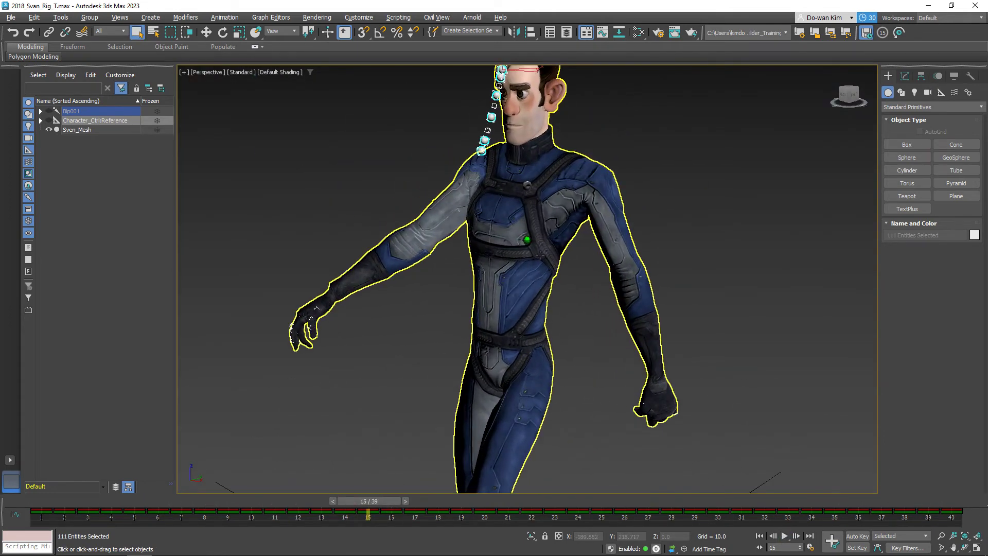
pyautogui.scroll(2, 541, 206)
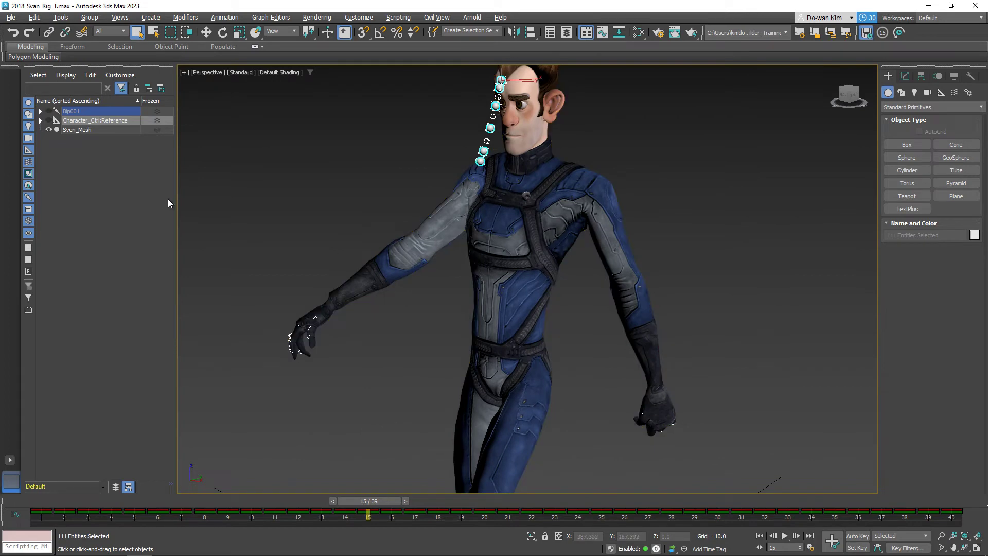
# Step: Unhide Character_Ctrl:Reference, keep Bip001 hidden, and play the walk with the whole character in view
pyautogui.click(48, 120)
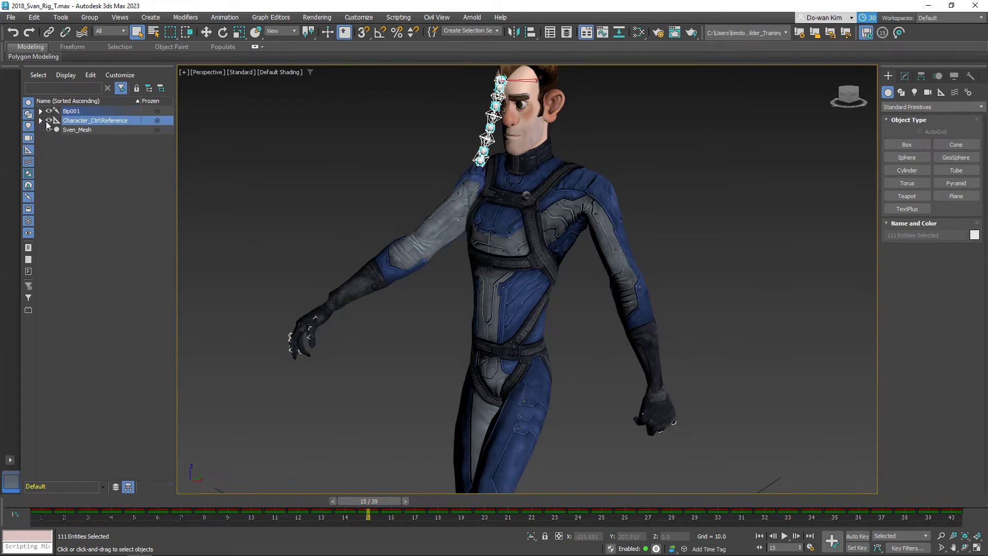
pyautogui.click(292, 171)
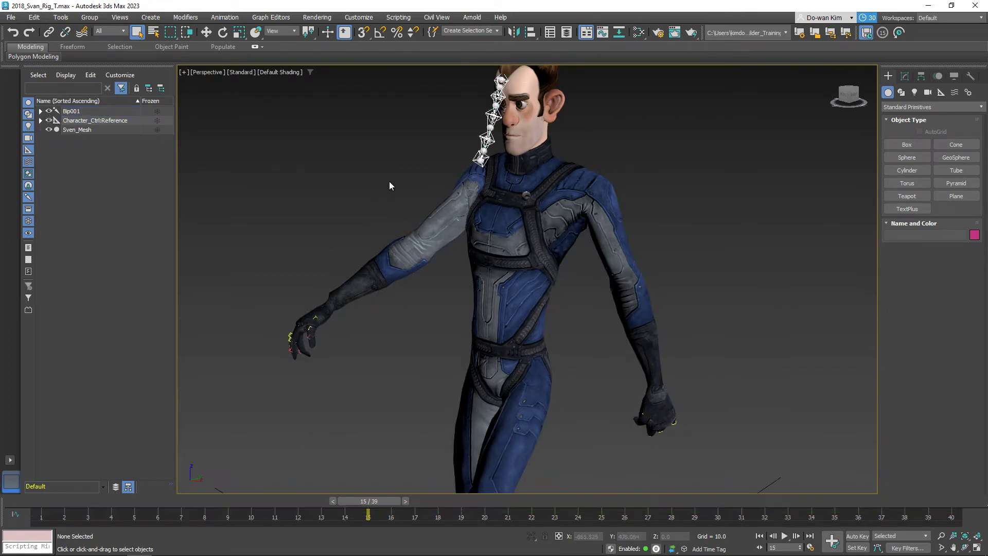
pyautogui.click(49, 111)
pyautogui.click(784, 536)
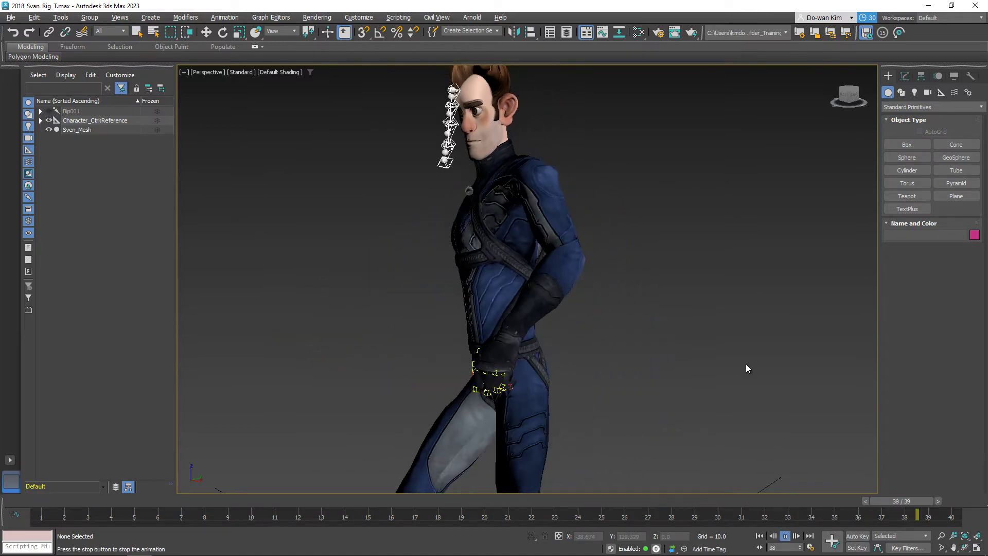
pyautogui.scroll(-5, 658, 354)
pyautogui.scroll(1, 668, 353)
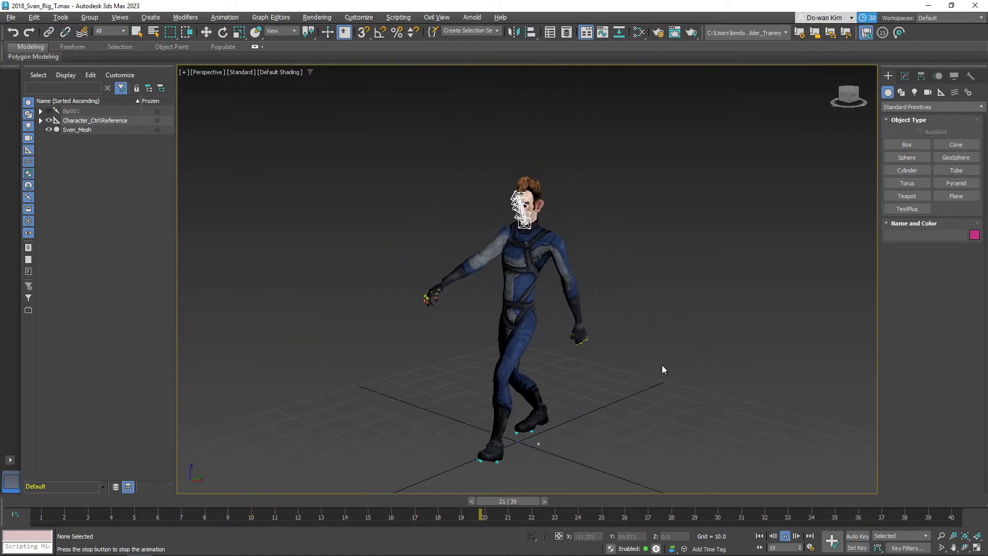
pyautogui.press('/')
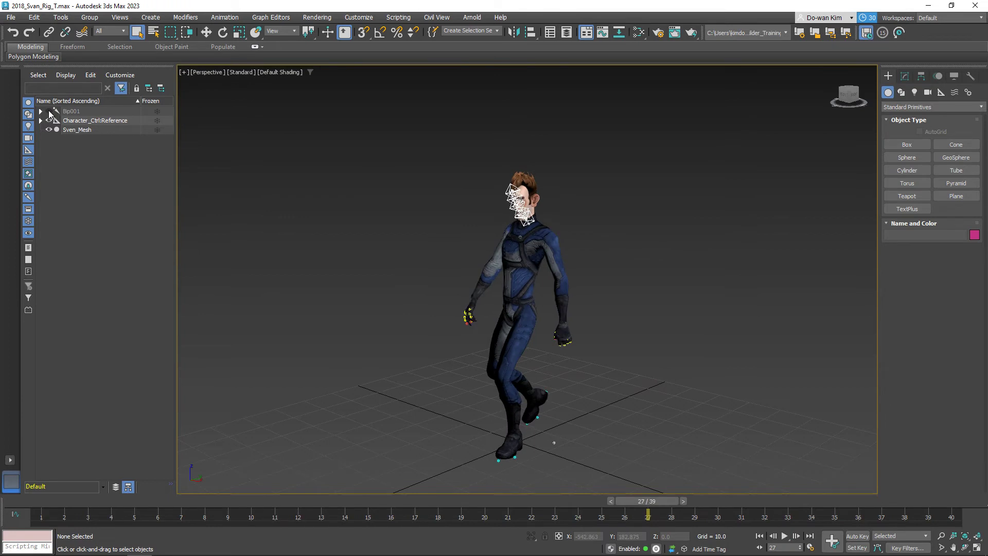
# Step: Unhide Bip001 with all its child nodes through their object properties, and play the animation from the start
pyautogui.click(50, 112)
pyautogui.click(71, 112)
pyautogui.rightClick(102, 111)
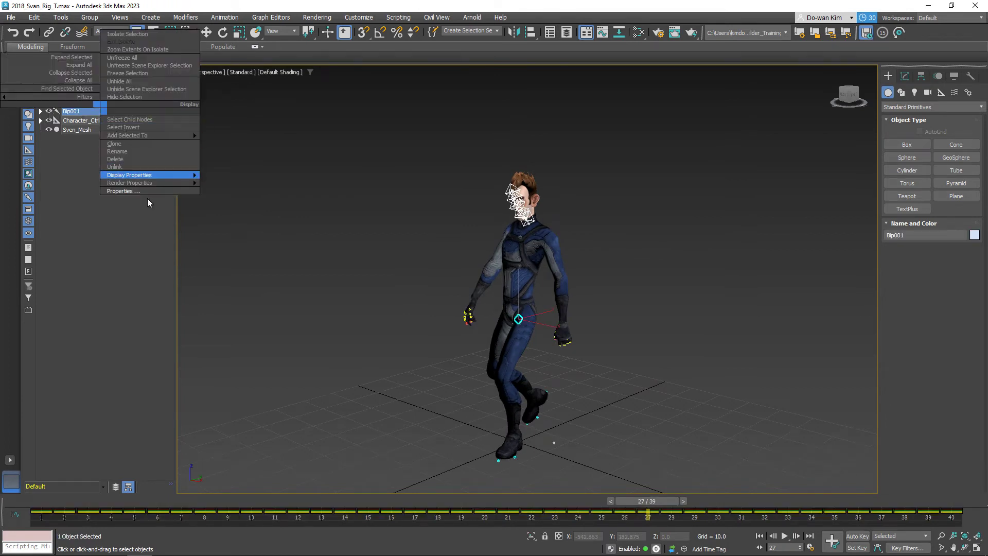
pyautogui.click(130, 120)
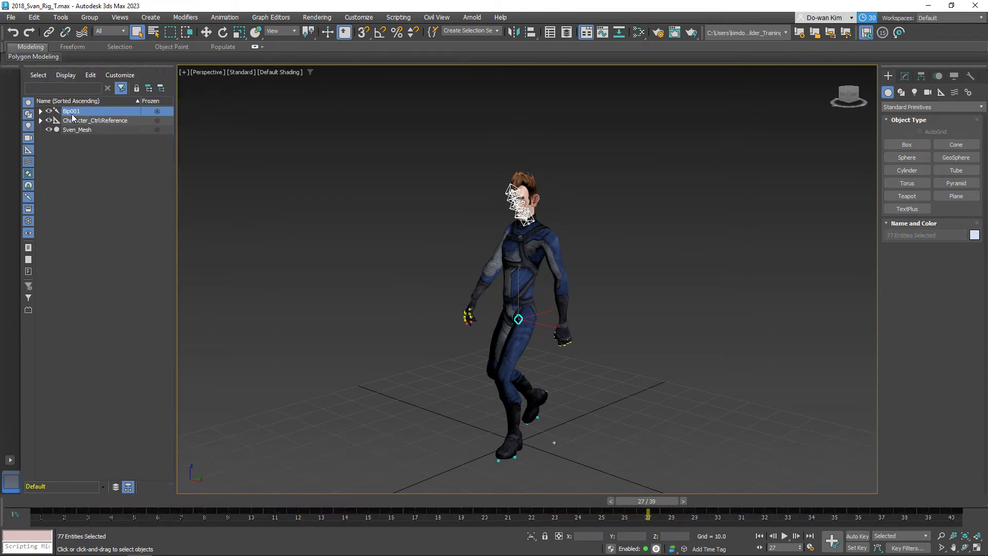
pyautogui.rightClick(102, 110)
pyautogui.click(123, 191)
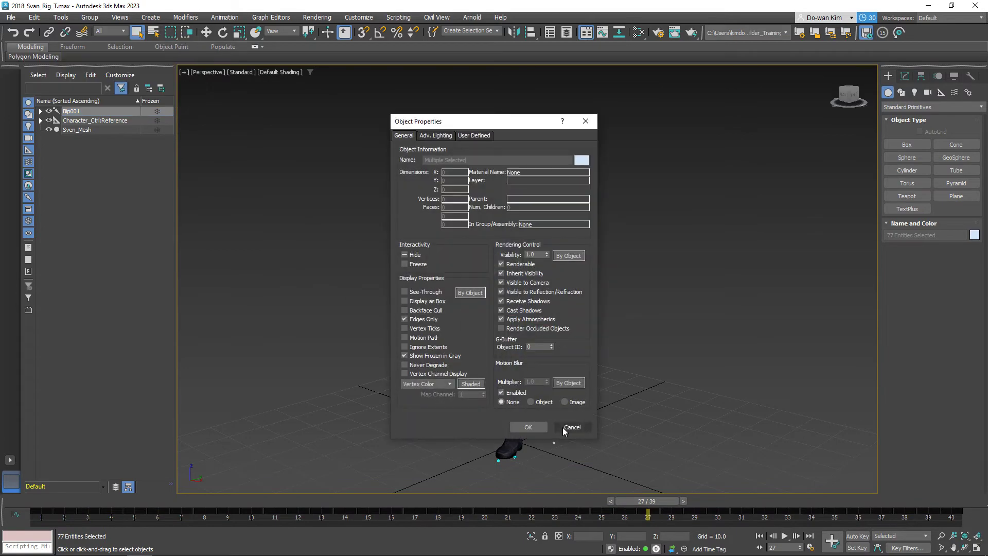
pyautogui.click(563, 427)
pyautogui.rightClick(101, 110)
pyautogui.click(124, 192)
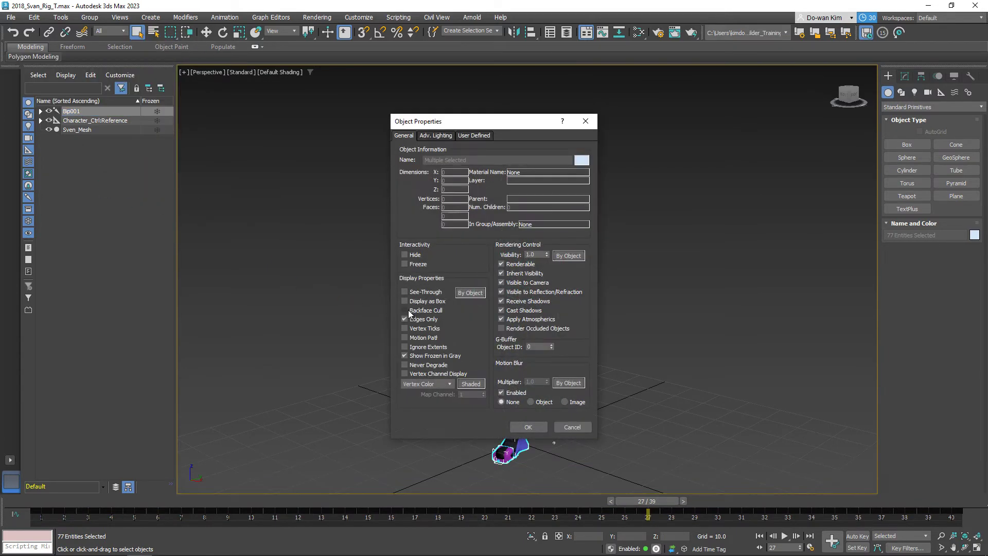
pyautogui.click(528, 427)
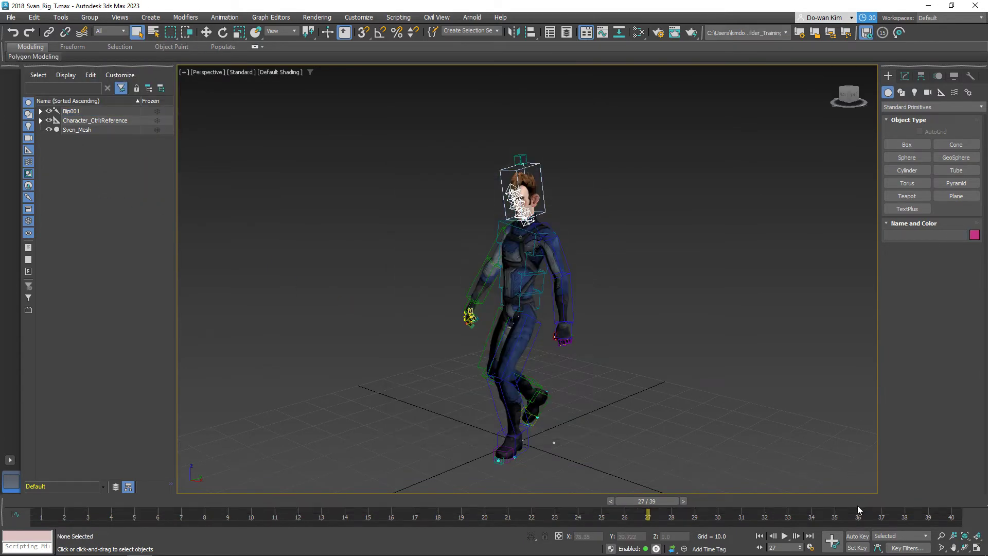
pyautogui.click(759, 536)
pyautogui.click(784, 536)
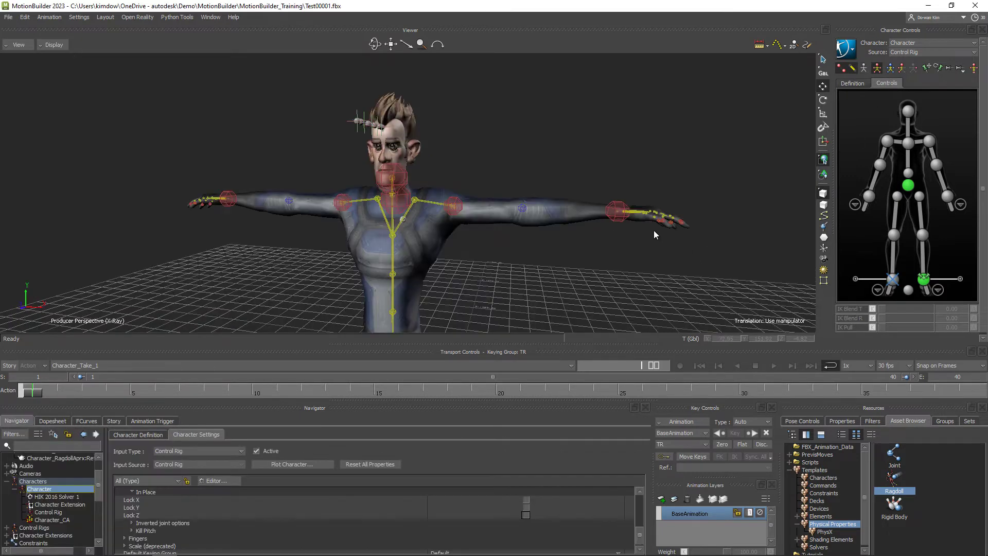
# Step: Lower the left wrist effector, key the full body at frame 1, and examine the hips effector's key from frame 2
pyautogui.click(617, 212)
pyautogui.moveTo(638, 197); pyautogui.dragTo(596, 260)
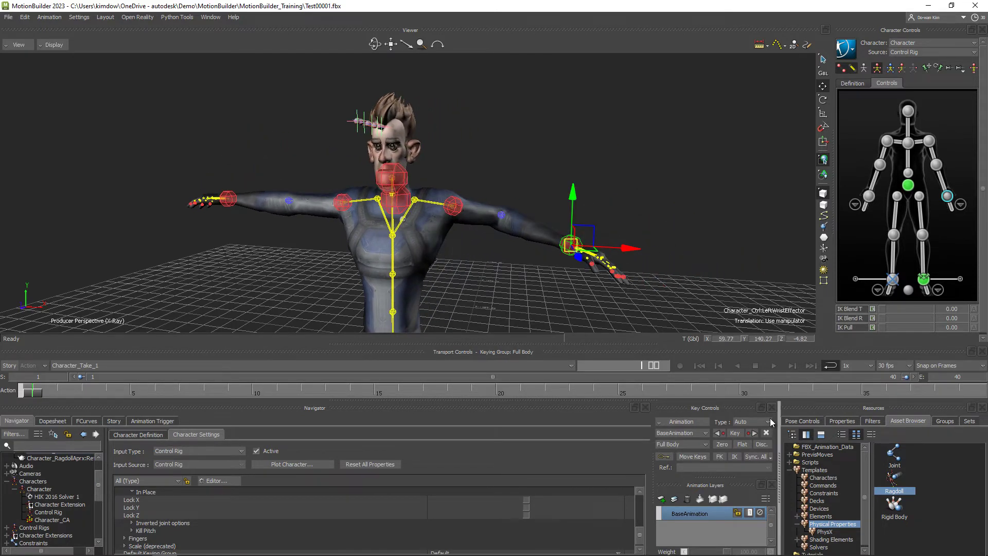
pyautogui.click(736, 433)
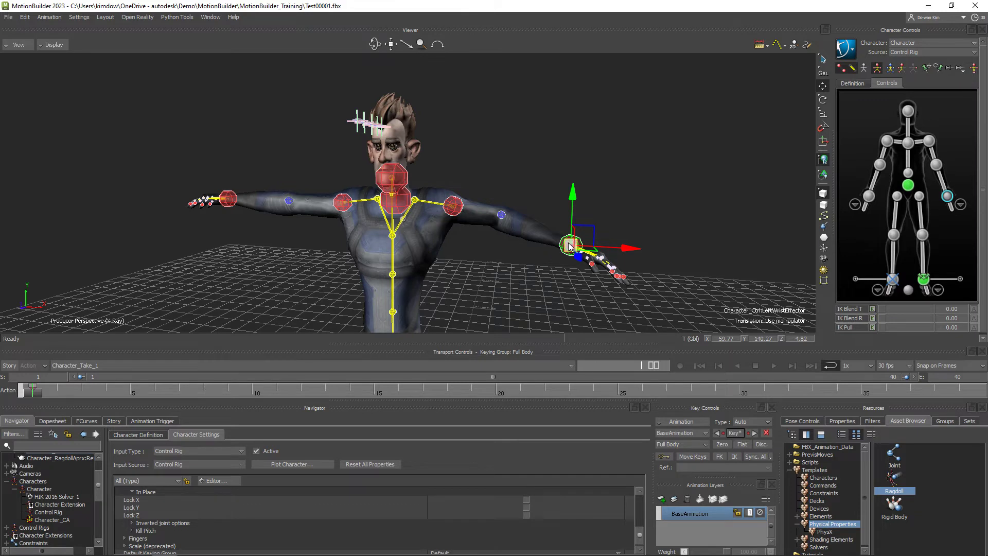
pyautogui.click(908, 185)
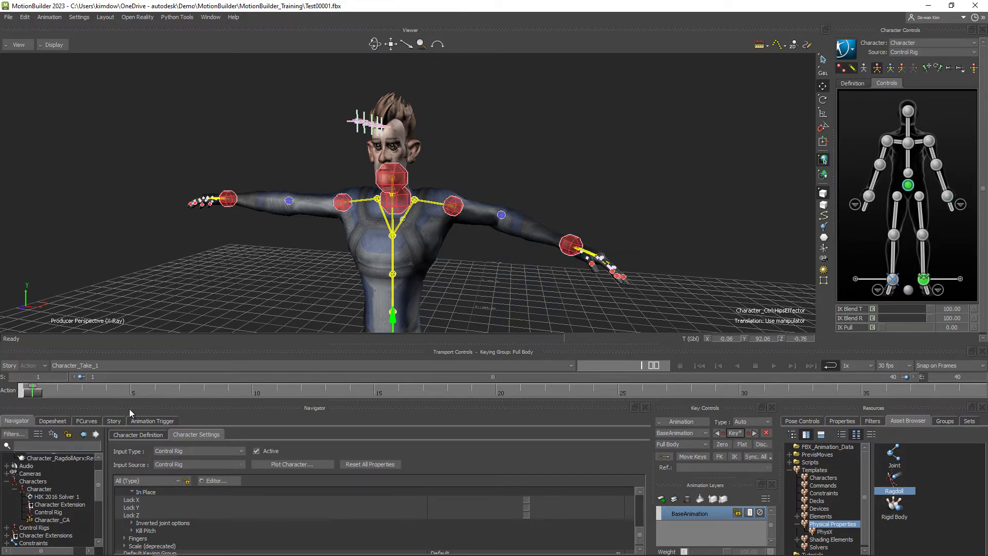
pyautogui.moveTo(29, 393); pyautogui.dragTo(58, 392)
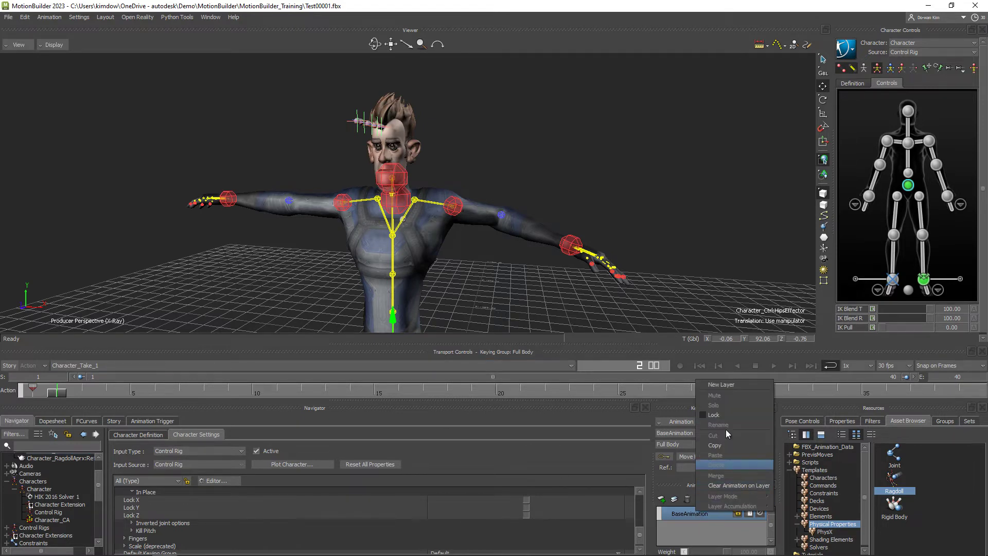
# Step: Clear the test key and return the character to its T-pose, and set the keying mode to Body Parts
pyautogui.click(973, 70)
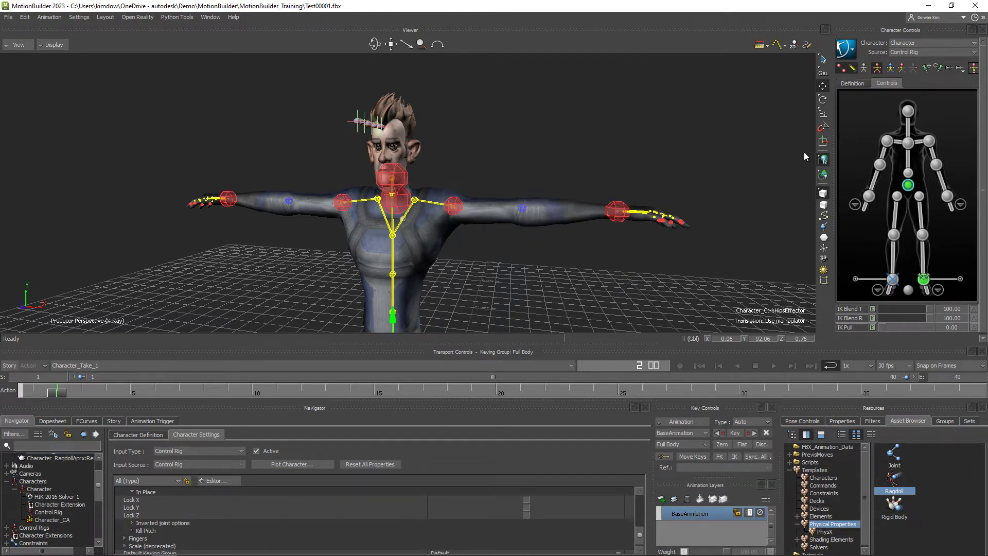
pyautogui.click(902, 71)
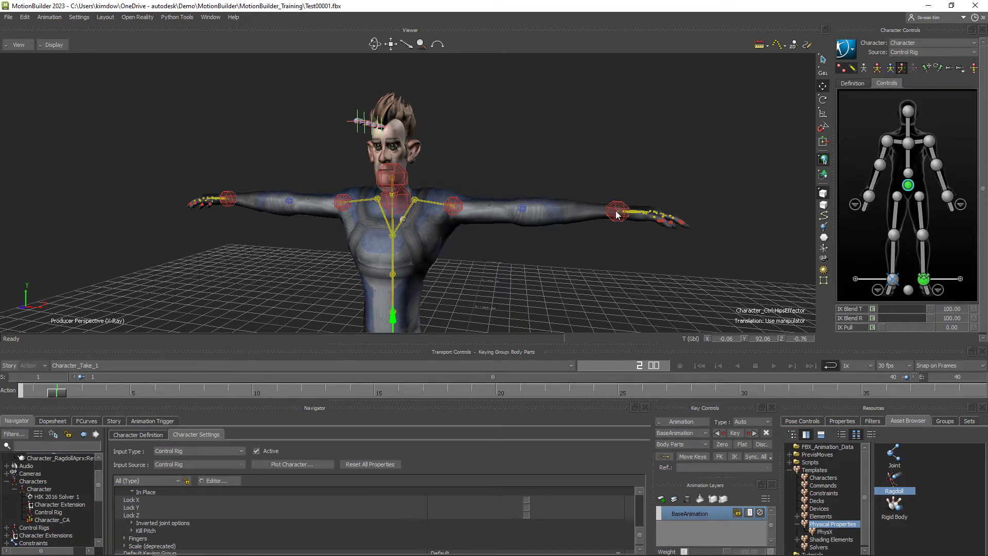
# Step: Lower the left wrist effector to about X 42, Y 139, key it at frame 2, and compare its key with the hips effector's from frame 3
pyautogui.click(616, 213)
pyautogui.moveTo(617, 213); pyautogui.dragTo(588, 222)
pyautogui.click(734, 433)
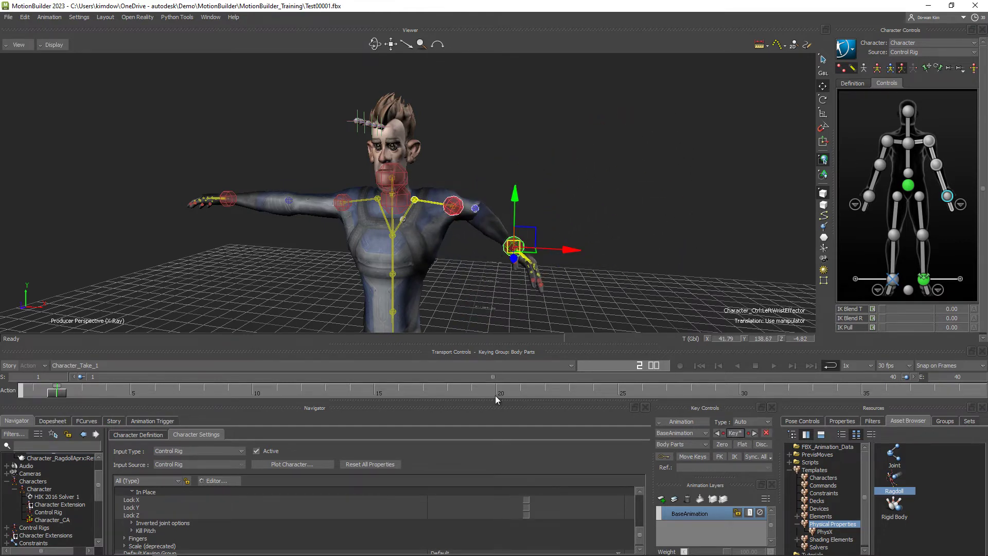
pyautogui.click(81, 383)
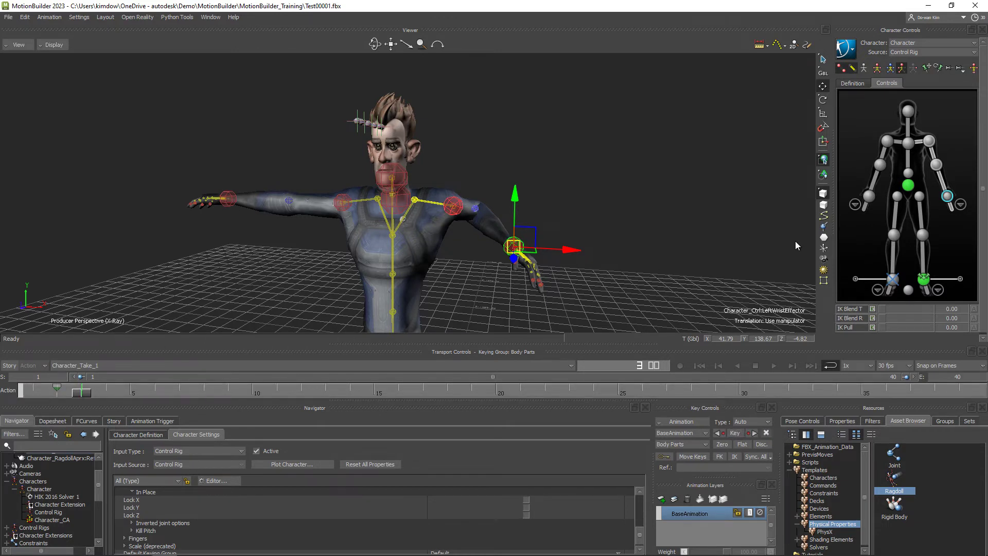
pyautogui.click(908, 186)
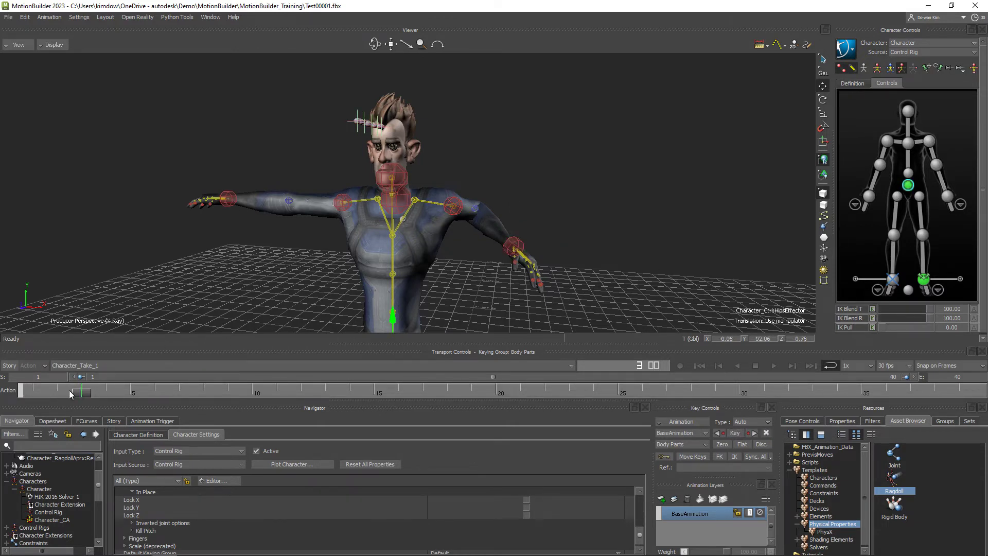
pyautogui.click(947, 197)
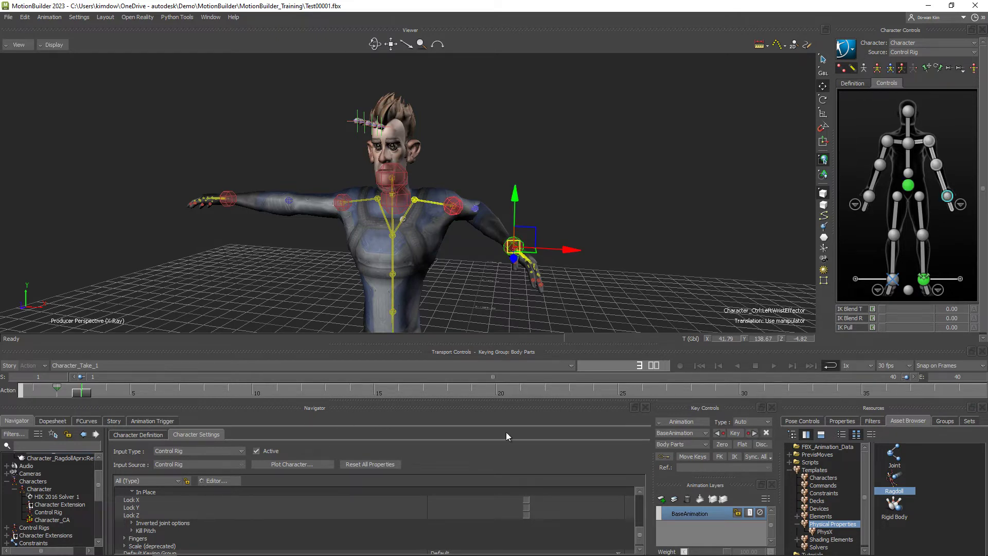
# Step: Clear the BaseAnimation layer's animation, return the character to its T-pose, and set the keying mode to Full Body
pyautogui.rightClick(689, 511)
pyautogui.click(730, 484)
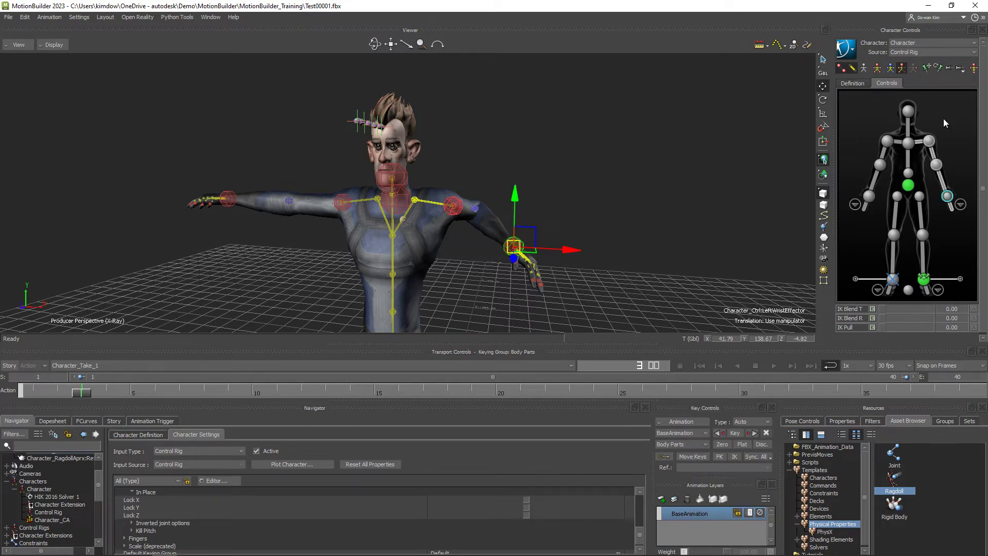
pyautogui.click(973, 68)
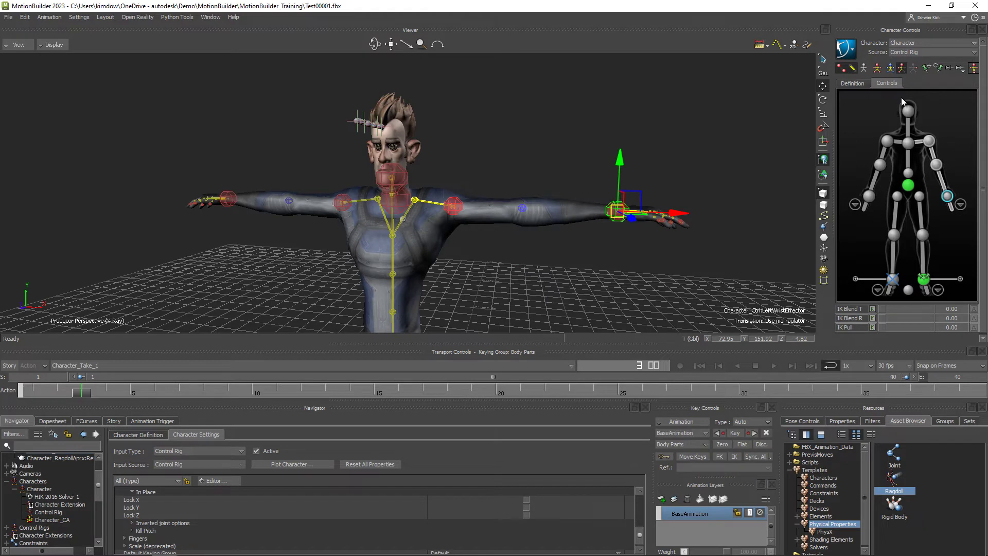
pyautogui.click(890, 69)
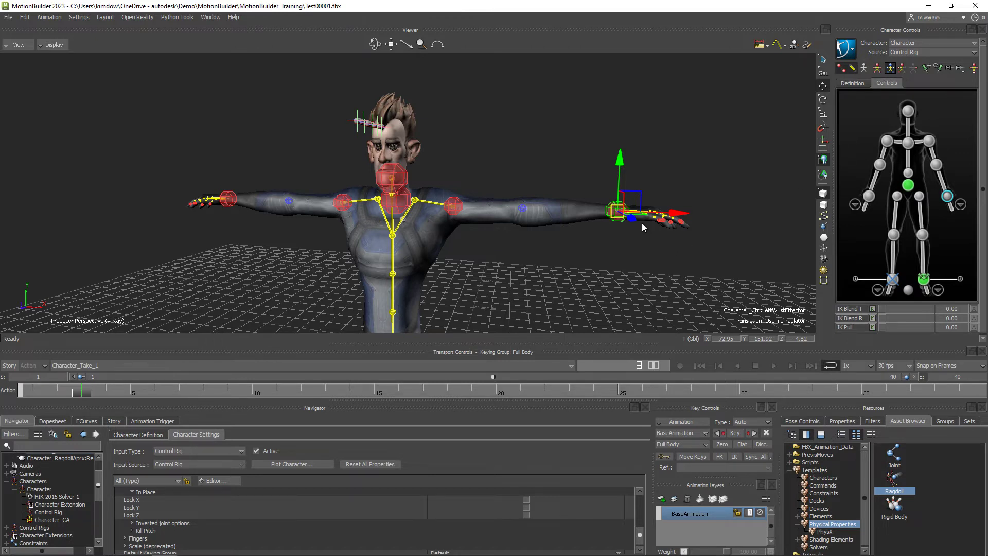
# Step: Raise the left wrist effector slightly to about Y 153, key the full body at frame 3, and check the left knee effector's key
pyautogui.moveTo(629, 202); pyautogui.dragTo(612, 229)
pyautogui.moveTo(629, 192); pyautogui.dragTo(675, 199)
pyautogui.click(737, 437)
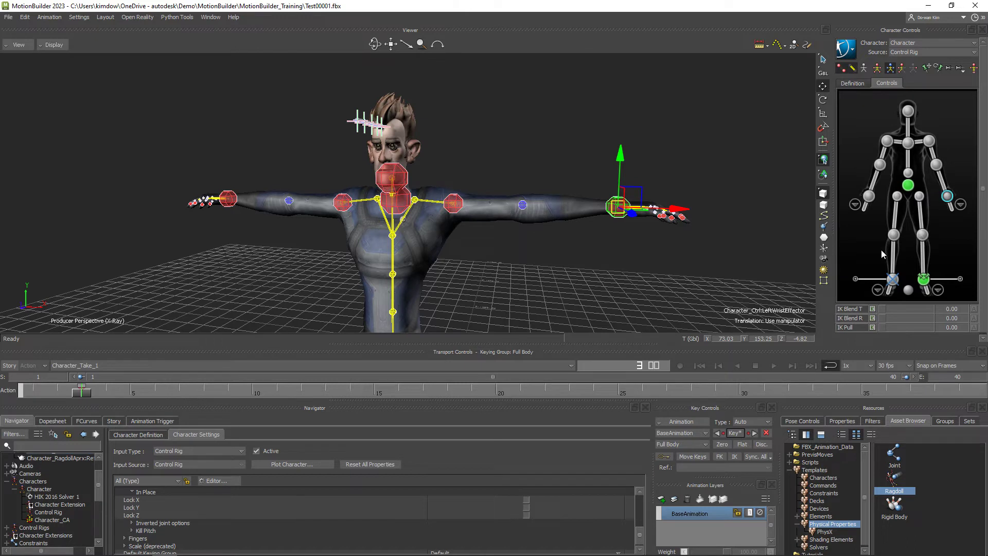
pyautogui.click(922, 234)
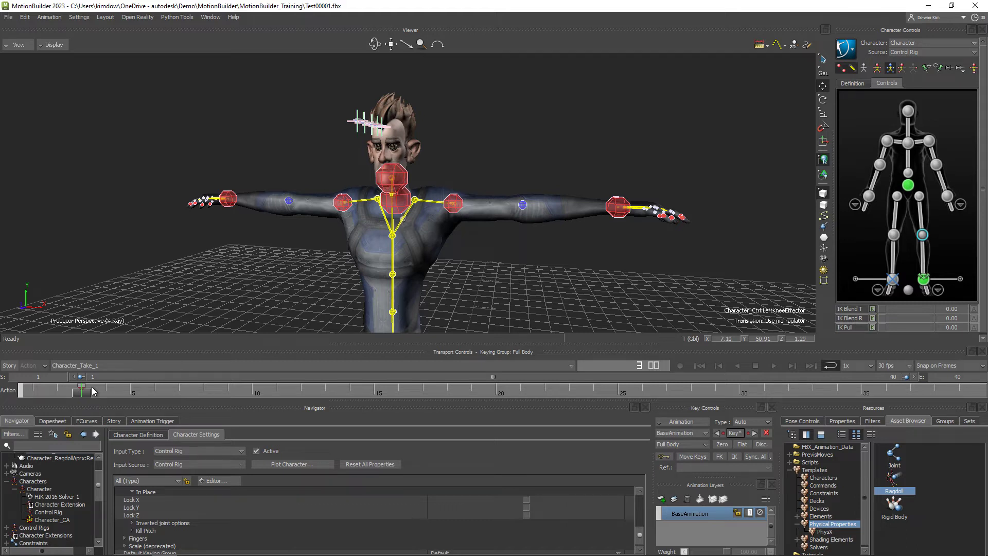
# Step: Clear the full-body test key from the BaseAnimation layer and restore the character's T-pose
pyautogui.rightClick(680, 514)
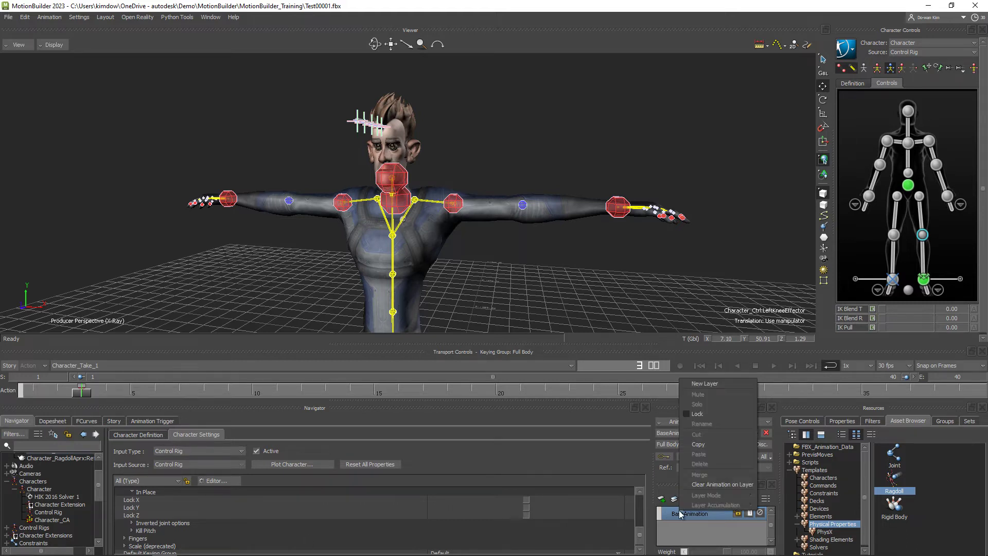
pyautogui.click(709, 483)
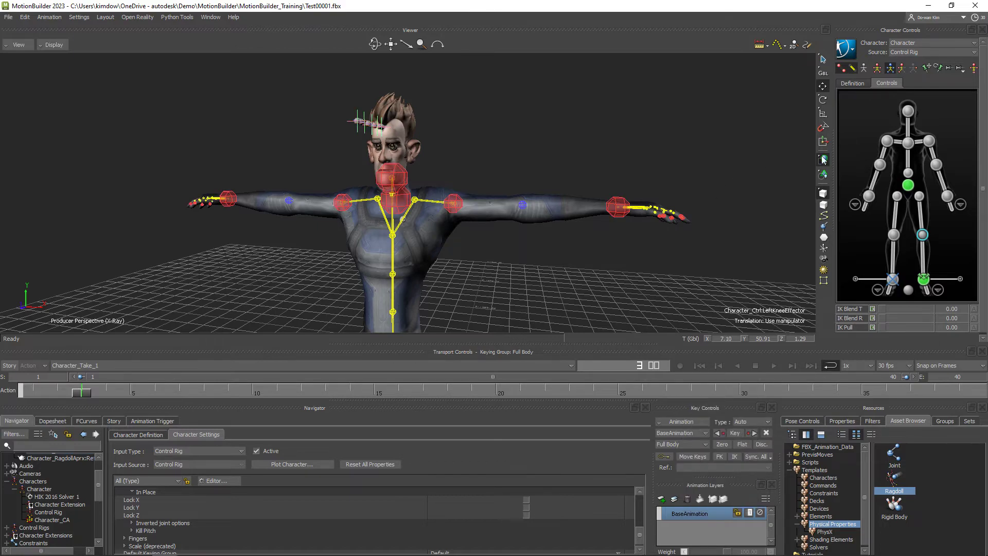
pyautogui.click(974, 68)
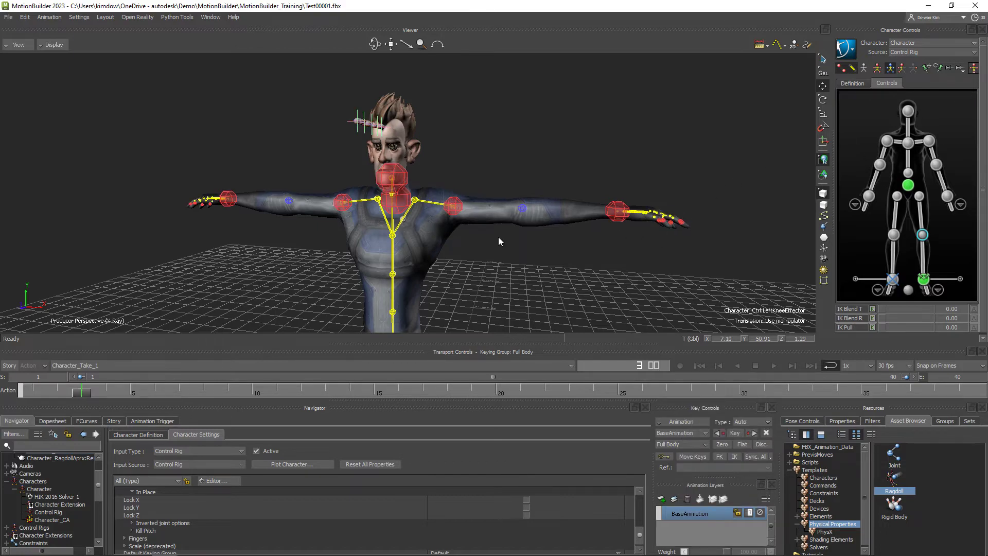
# Step: Select the left ankle effector and key the full-body T-pose at frame 1
pyautogui.keyDown('shift'); pyautogui.moveTo(479, 248); pyautogui.dragTo(544, 242); pyautogui.keyUp('shift')
pyautogui.keyDown('ctrl'); pyautogui.keyDown('shift'); pyautogui.moveTo(652, 252); pyautogui.dragTo(420, 262); pyautogui.keyUp('shift'); pyautogui.keyUp('ctrl')
pyautogui.click(427, 254)
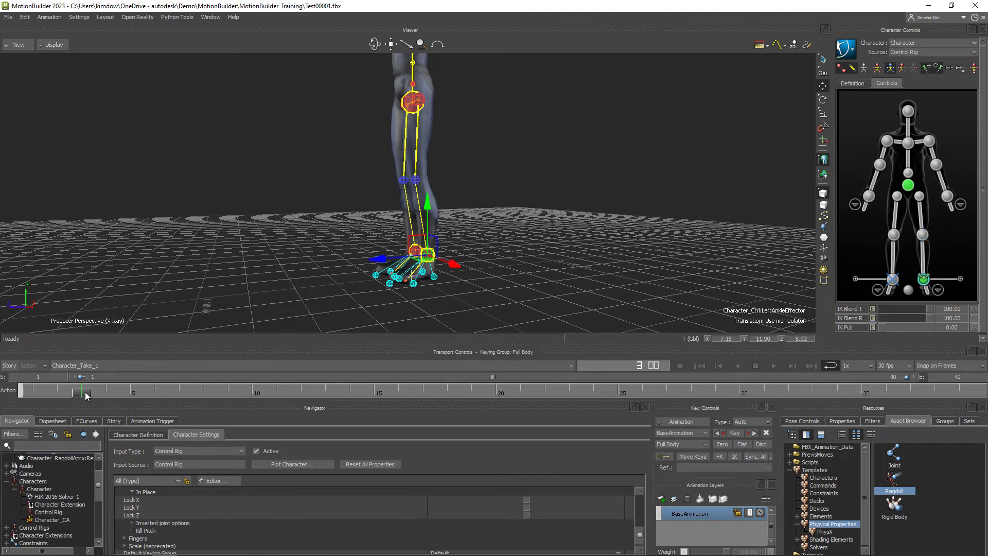
pyautogui.moveTo(85, 391); pyautogui.dragTo(32, 391)
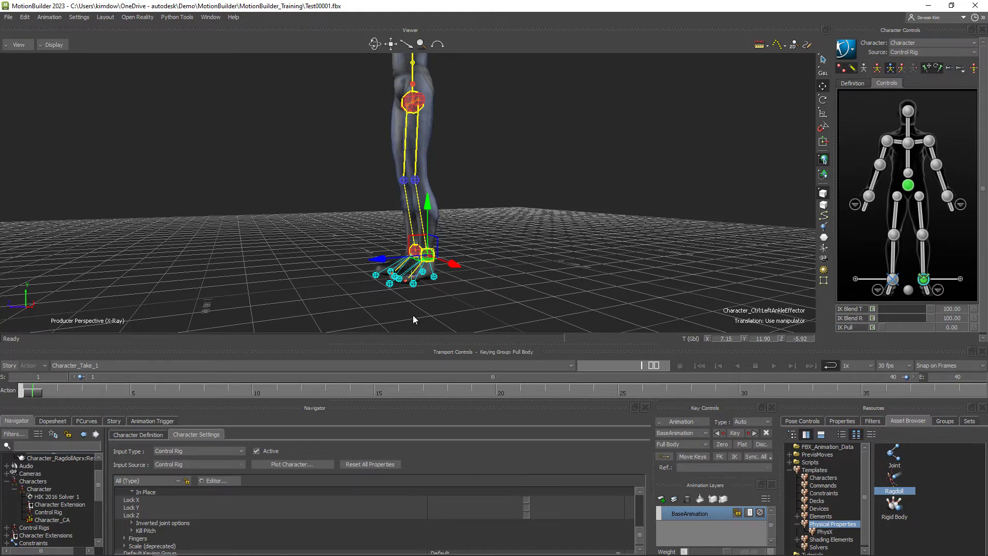
pyautogui.click(733, 434)
pyautogui.moveTo(517, 231)
pyautogui.keyDown('ctrl'); pyautogui.keyDown('shift'); pyautogui.mouseDown()
pyautogui.moveTo(492, 211)
pyautogui.moveTo(502, 236)
pyautogui.mouseUp(); pyautogui.keyUp('shift'); pyautogui.keyUp('ctrl')
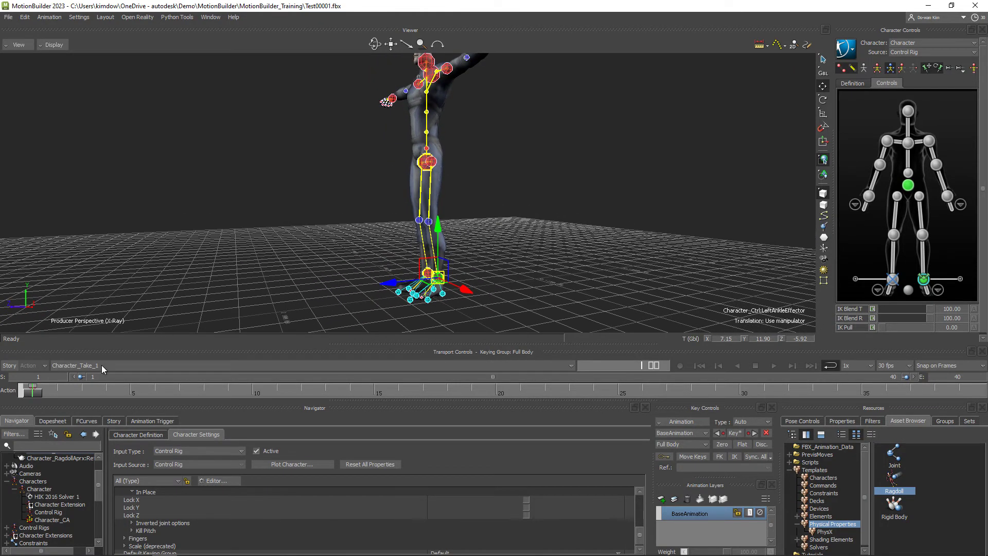
# Step: At frame 10, raise the left ankle effector forward to hip height, about Y 86 and Z 79, and key the full body
pyautogui.click(244, 392)
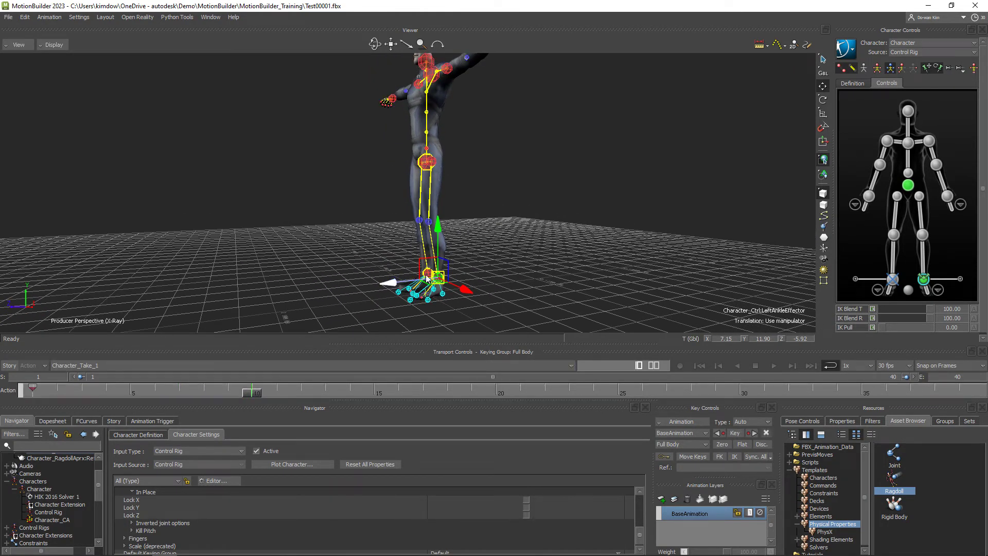
pyautogui.moveTo(427, 278); pyautogui.dragTo(295, 156)
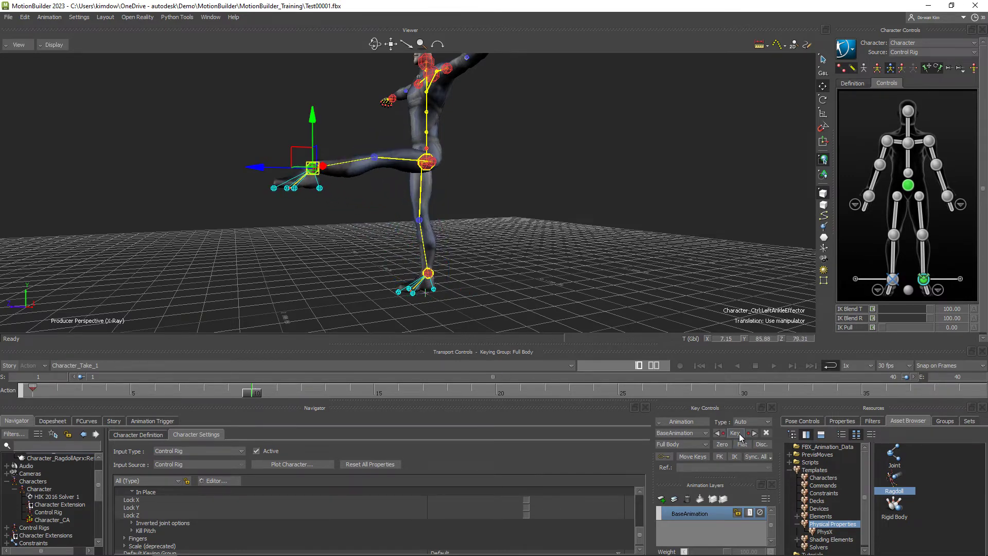
pyautogui.moveTo(444, 201)
pyautogui.keyDown('ctrl'); pyautogui.keyDown('shift'); pyautogui.mouseDown()
pyautogui.moveTo(508, 167)
pyautogui.moveTo(548, 188)
pyautogui.moveTo(434, 186)
pyautogui.moveTo(455, 187)
pyautogui.mouseUp(); pyautogui.keyUp('shift'); pyautogui.keyUp('ctrl')
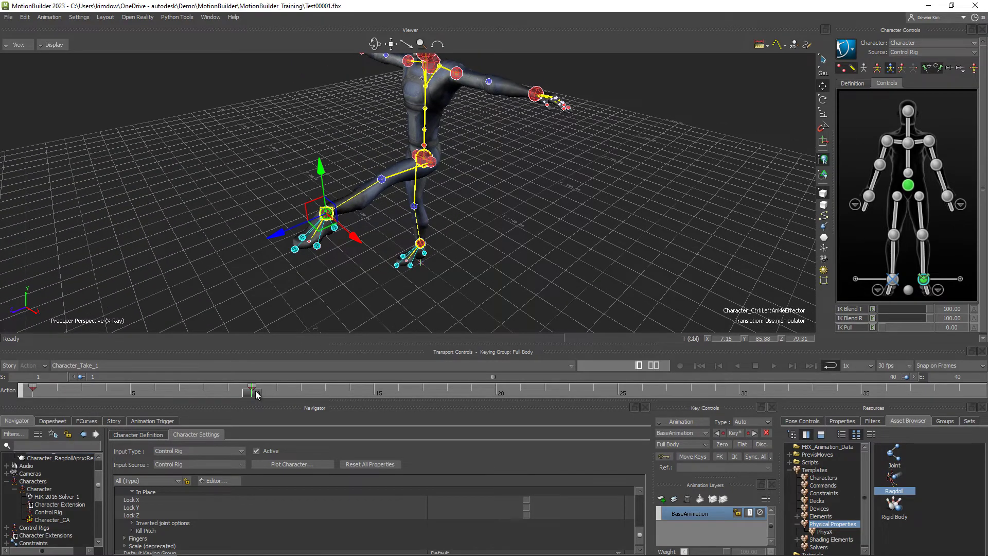
# Step: At frame 20, swing the raised left ankle effector out to the character's side, about X 87 and Z -11, and key the full body
pyautogui.moveTo(258, 394); pyautogui.dragTo(495, 394)
pyautogui.keyDown('ctrl'); pyautogui.keyDown('shift'); pyautogui.moveTo(449, 219); pyautogui.dragTo(568, 186); pyautogui.keyUp('shift'); pyautogui.keyUp('ctrl')
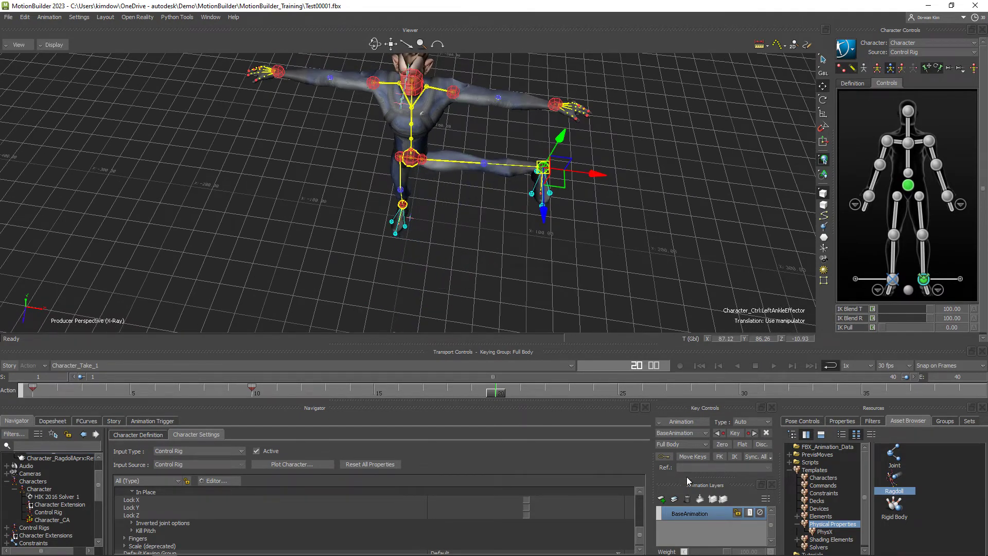
pyautogui.click(735, 433)
pyautogui.keyDown('ctrl'); pyautogui.keyDown('shift'); pyautogui.moveTo(442, 200); pyautogui.dragTo(452, 267); pyautogui.keyUp('shift'); pyautogui.keyUp('ctrl')
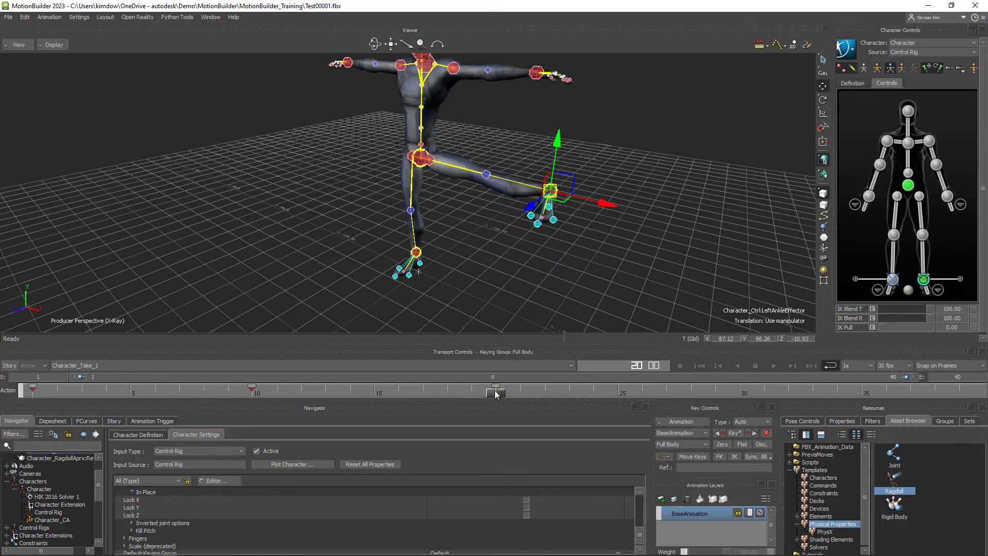
# Step: Scrub the kick between frames 1 and 20 in the Right and Top views to examine the left leg's path between keys
pyautogui.moveTo(496, 394); pyautogui.dragTo(44, 380)
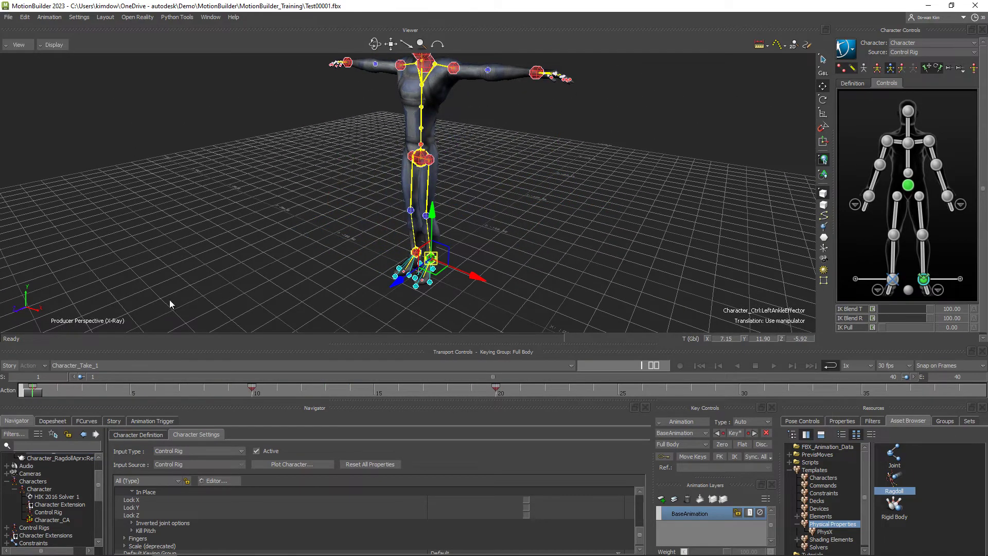
pyautogui.keyDown('ctrl'); pyautogui.keyDown('shift'); pyautogui.moveTo(170, 303); pyautogui.dragTo(330, 240); pyautogui.keyUp('shift'); pyautogui.keyUp('ctrl')
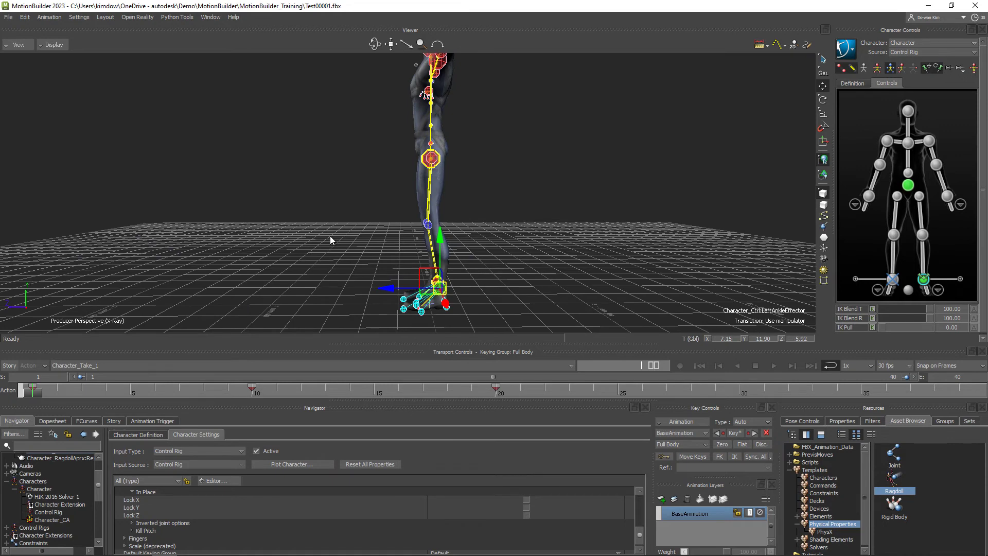
pyautogui.hotkey('ctrl', 'r')
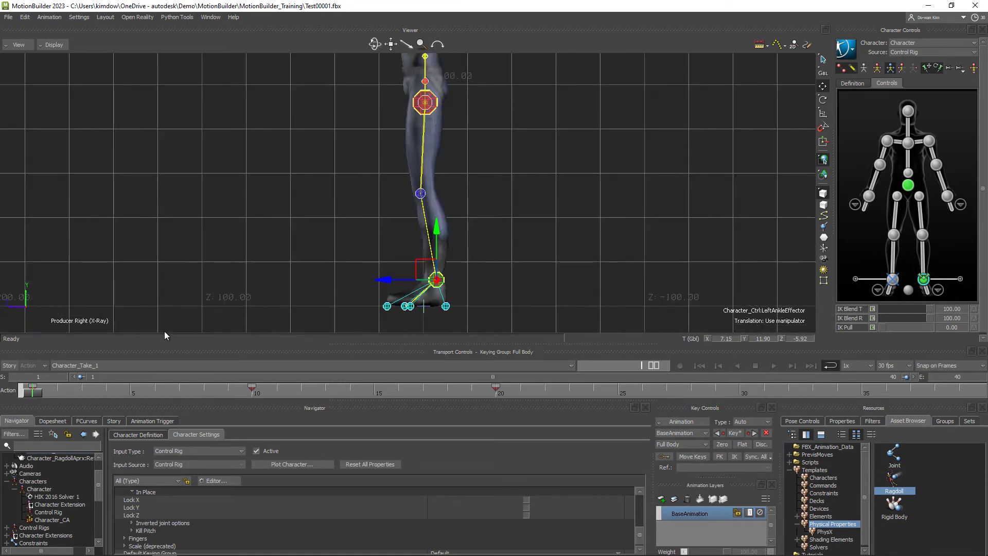
pyautogui.moveTo(37, 393); pyautogui.dragTo(146, 390)
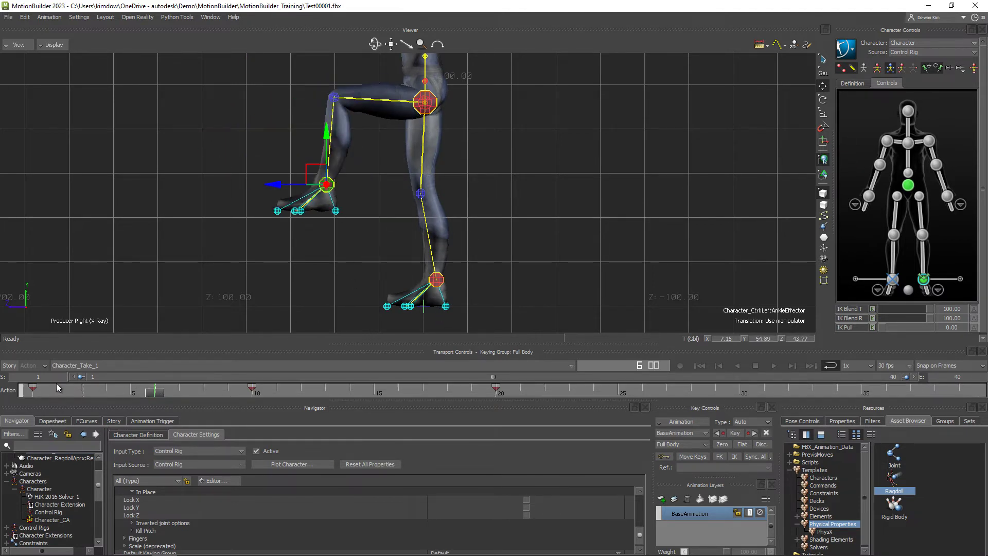
pyautogui.click(33, 387)
pyautogui.moveTo(157, 396); pyautogui.dragTo(487, 389)
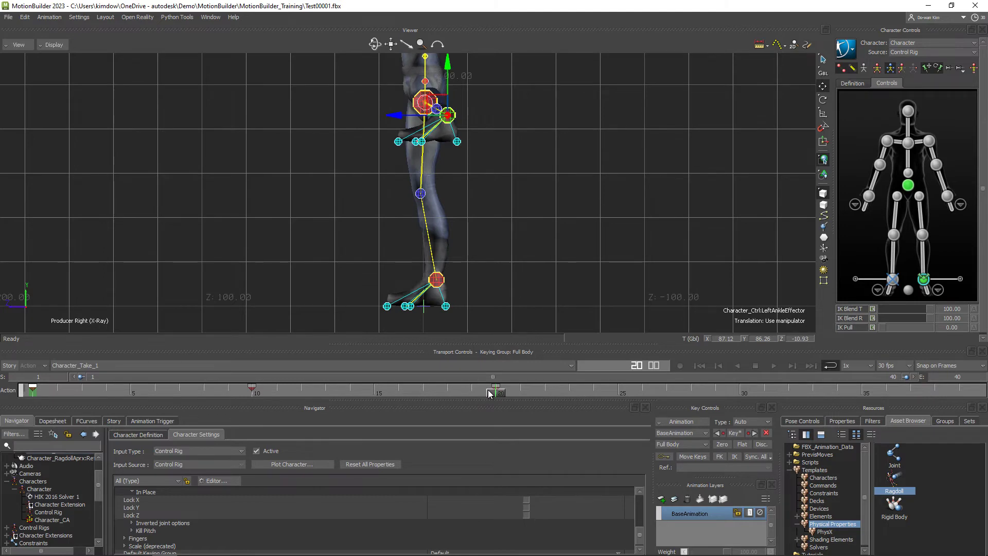
pyautogui.hotkey('ctrl', 't')
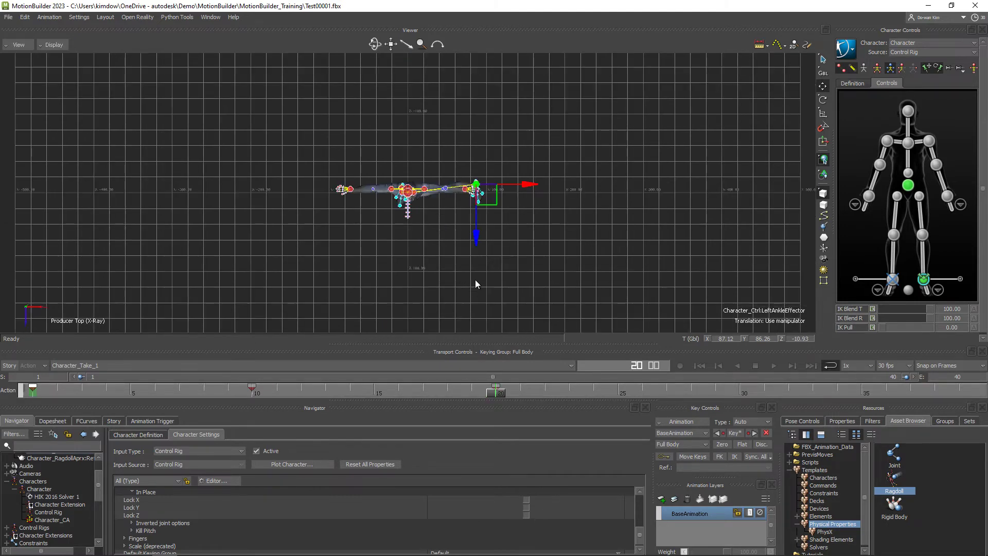
pyautogui.scroll(4, 474, 280)
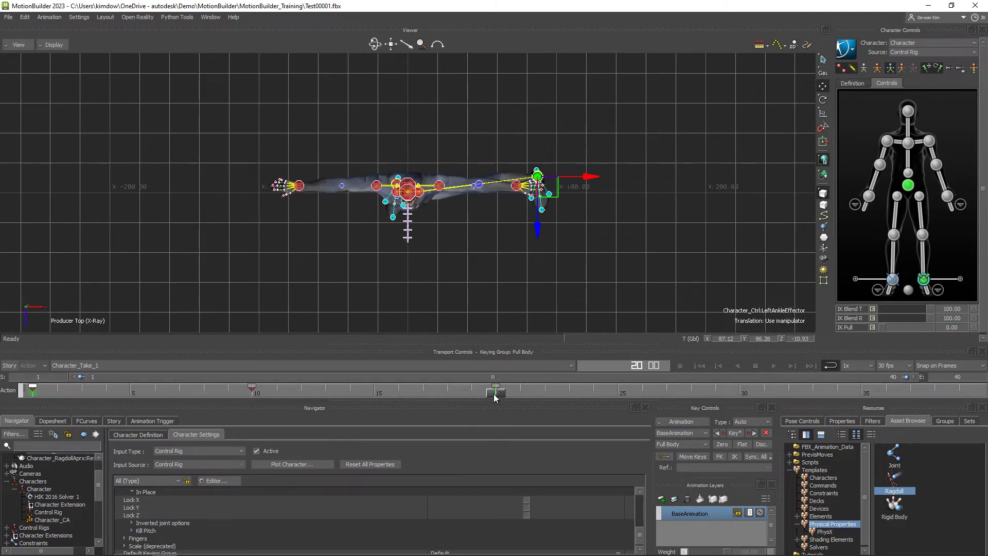
pyautogui.moveTo(492, 393); pyautogui.dragTo(374, 390)
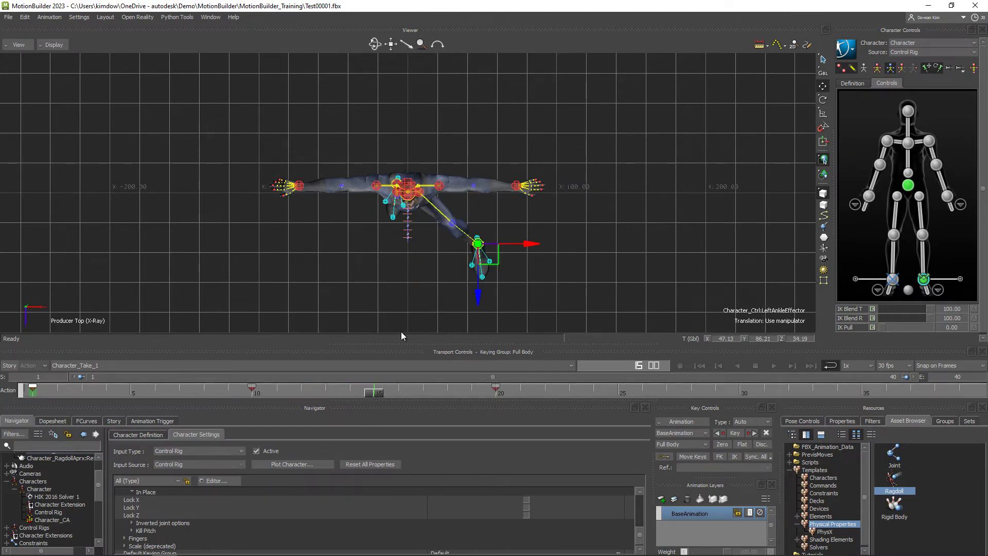
pyautogui.moveTo(374, 392); pyautogui.dragTo(23, 396)
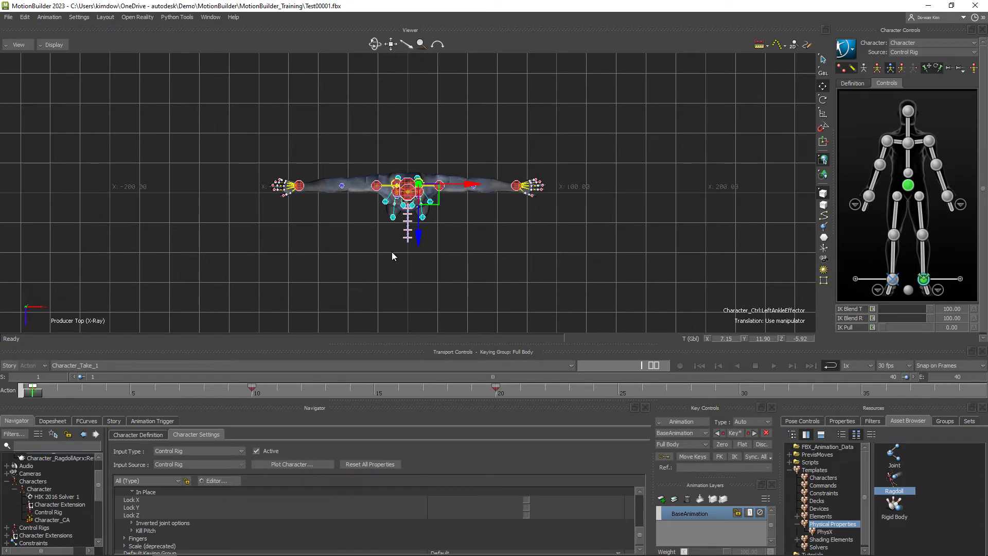
# Step: Back in the perspective view, go to frame 6 and set the left ankle effector's IK Blend T and IK Blend R to 0
pyautogui.hotkey('ctrl', 'r')
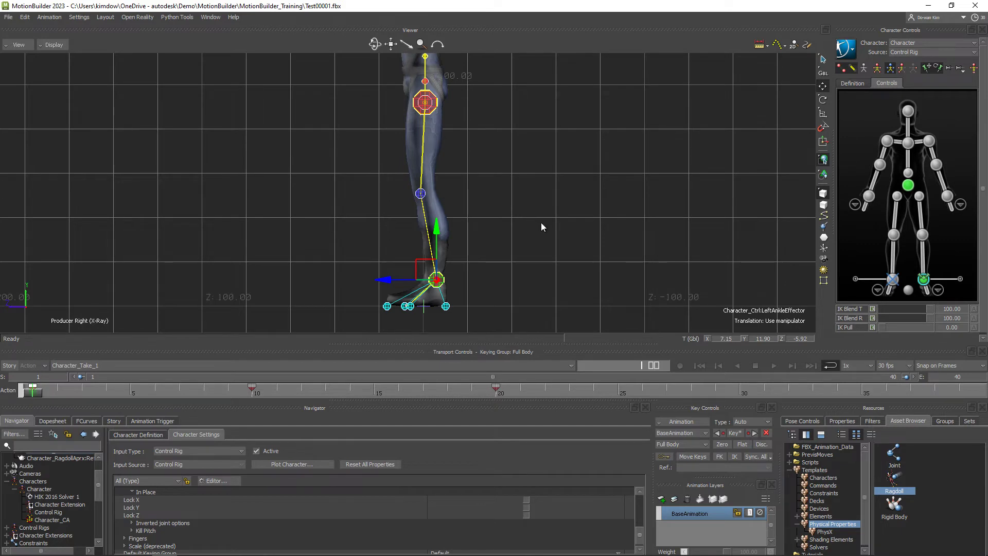
pyautogui.scroll(-2, 541, 222)
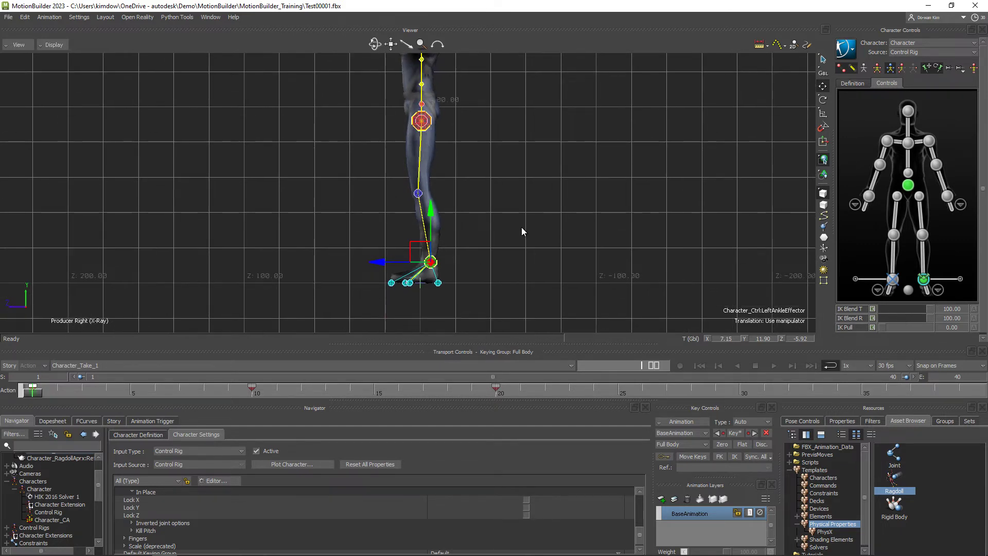
pyautogui.hotkey('ctrl', 'e')
pyautogui.scroll(3, 520, 233)
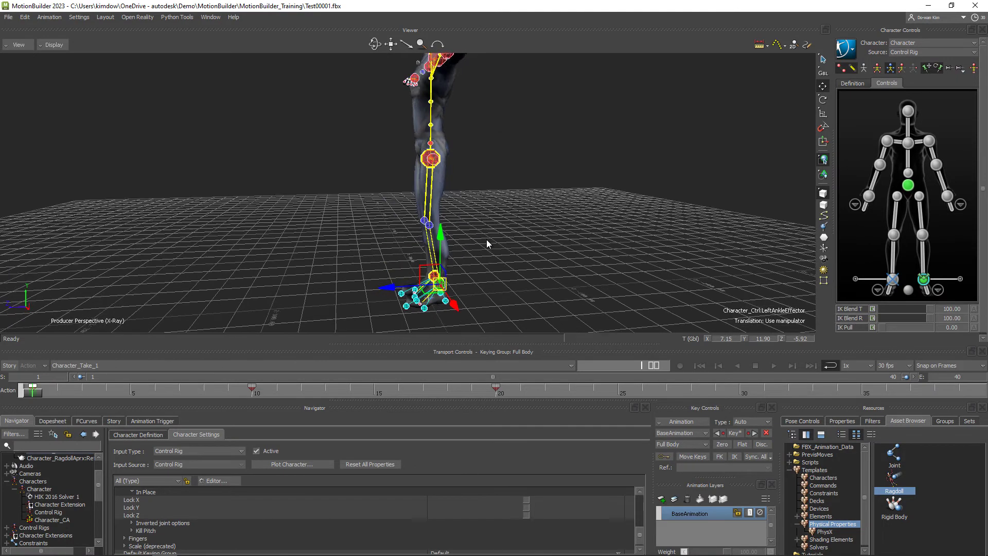
pyautogui.scroll(-2, 388, 277)
pyautogui.moveTo(40, 394); pyautogui.dragTo(154, 390)
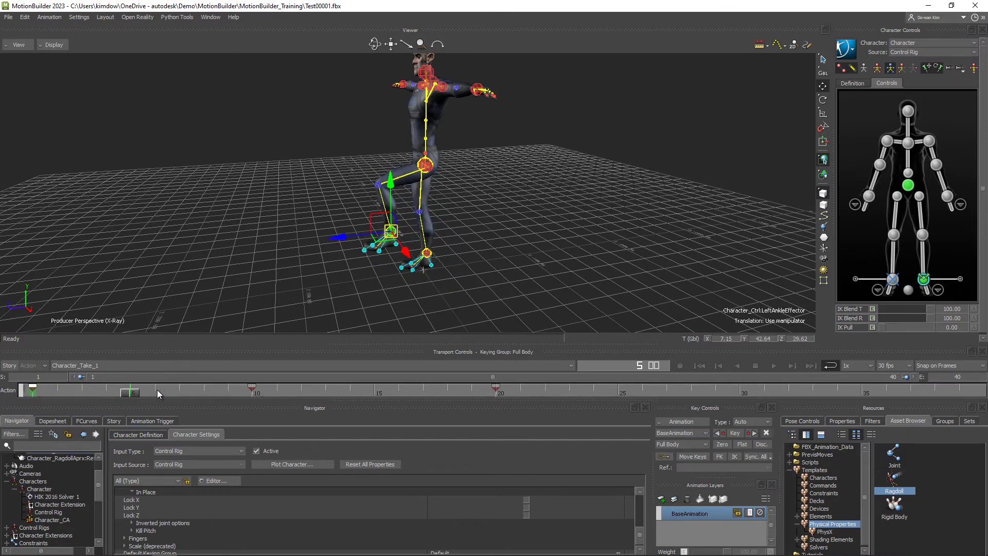
pyautogui.keyDown('ctrl'); pyautogui.keyDown('shift'); pyautogui.moveTo(364, 254); pyautogui.dragTo(384, 254); pyautogui.keyUp('shift'); pyautogui.keyUp('ctrl')
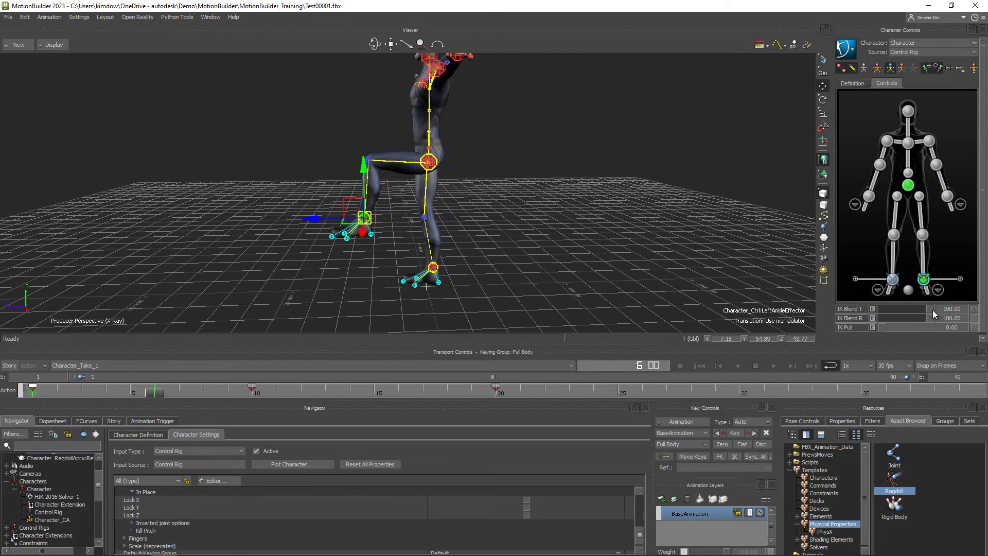
pyautogui.moveTo(931, 307); pyautogui.dragTo(886, 319)
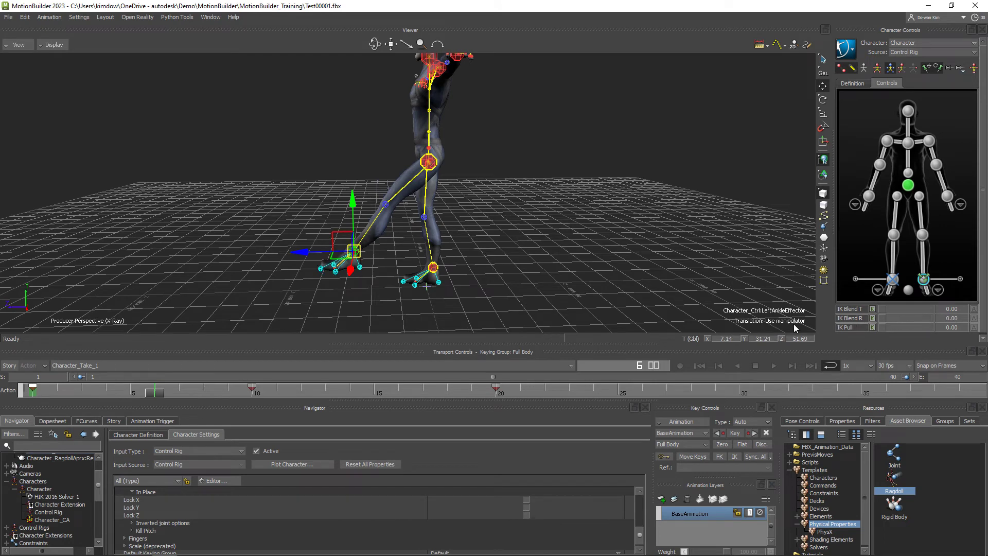
# Step: At frame 8, set the left ankle effector's IK Blend T and IK Blend R to 100 and key both properties
pyautogui.moveTo(161, 394); pyautogui.dragTo(203, 393)
pyautogui.moveTo(885, 308); pyautogui.dragTo(934, 304)
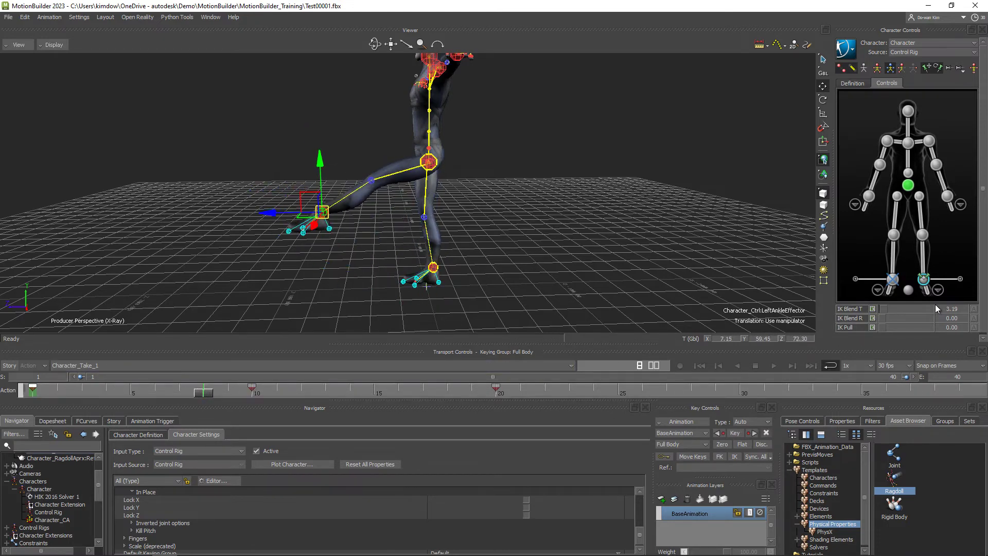
pyautogui.moveTo(882, 320); pyautogui.dragTo(932, 319)
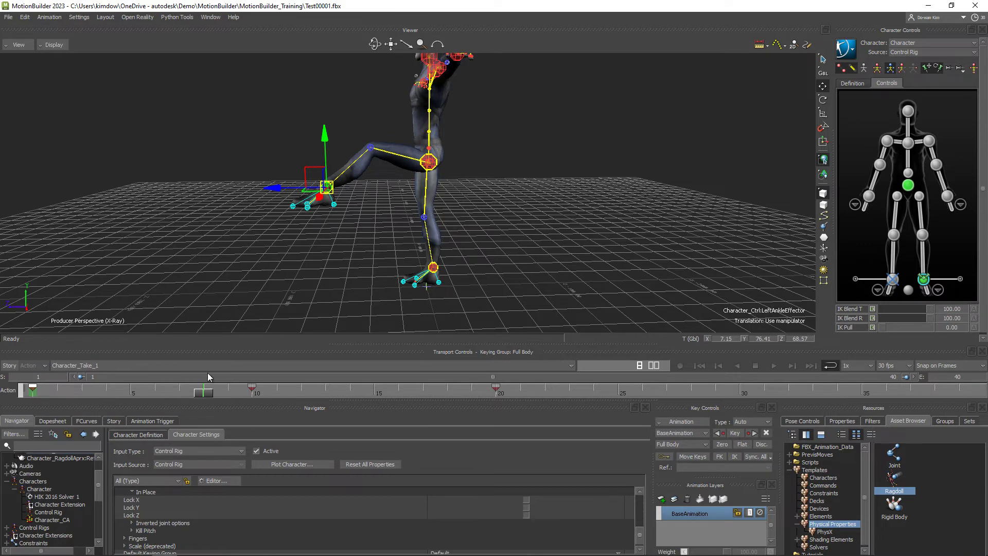
pyautogui.click(872, 309)
pyautogui.click(872, 318)
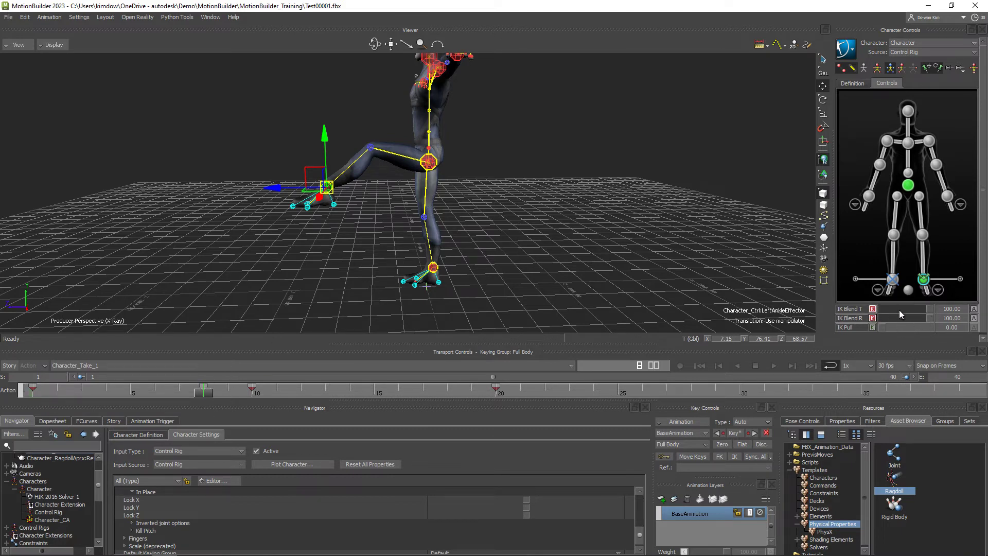
# Step: At frame 13, set the left ankle effector's IK Blend T and IK Blend R to 0 and key both properties
pyautogui.moveTo(208, 392); pyautogui.dragTo(324, 393)
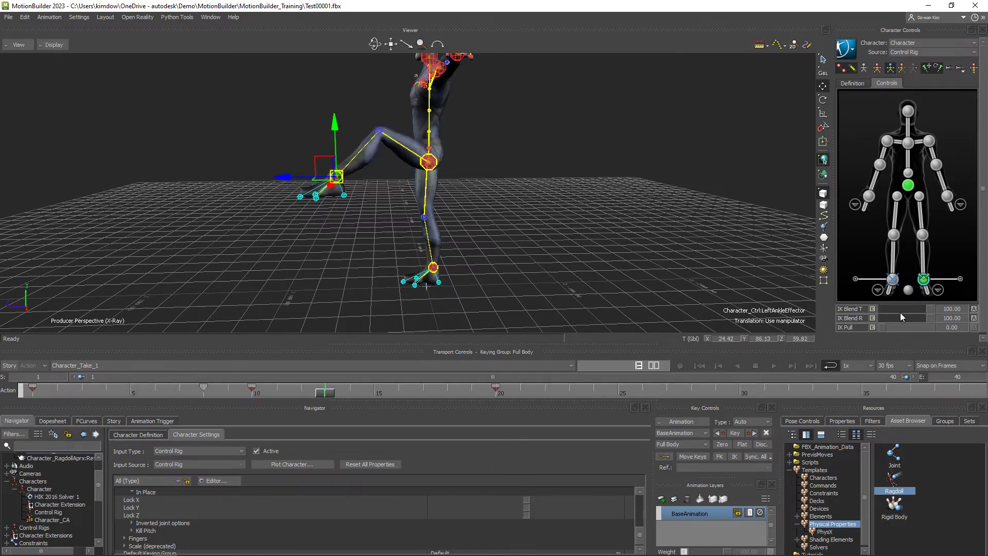
pyautogui.moveTo(929, 308); pyautogui.dragTo(881, 317)
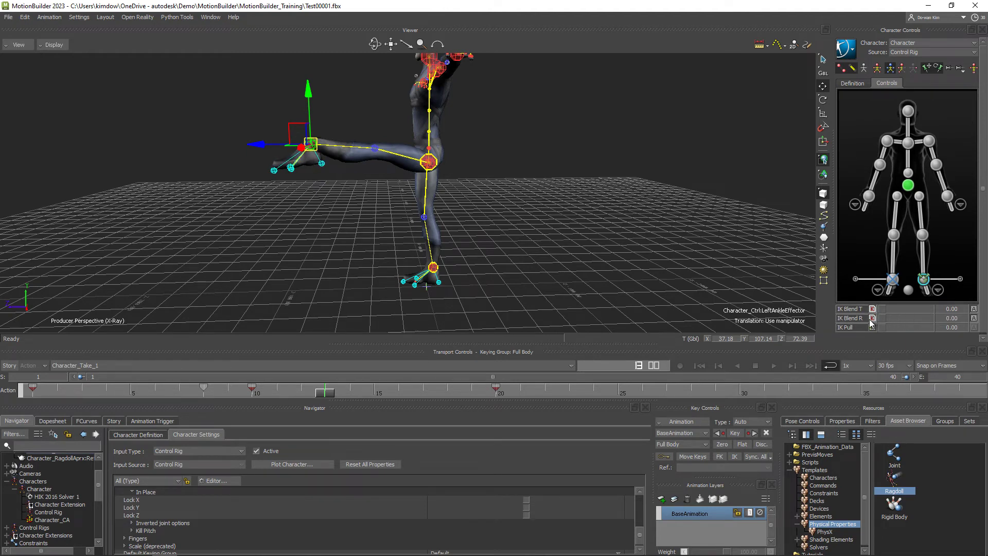
pyautogui.click(873, 309)
pyautogui.click(872, 318)
# Step: Scrub between frames 1 and 13 from different angles to examine how the keyed blend changes the left leg's kick
pyautogui.keyDown('ctrl'); pyautogui.keyDown('shift'); pyautogui.moveTo(329, 221); pyautogui.dragTo(298, 221); pyautogui.keyUp('shift'); pyautogui.keyUp('ctrl')
pyautogui.moveTo(324, 387); pyautogui.dragTo(33, 391)
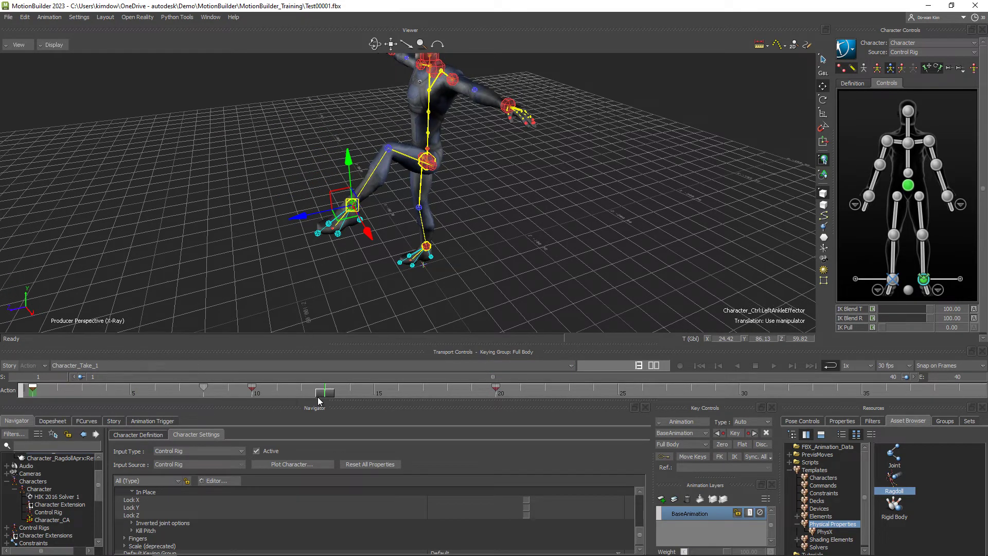
pyautogui.moveTo(318, 397)
pyautogui.mouseDown()
pyautogui.moveTo(288, 394)
pyautogui.moveTo(325, 391)
pyautogui.mouseUp()
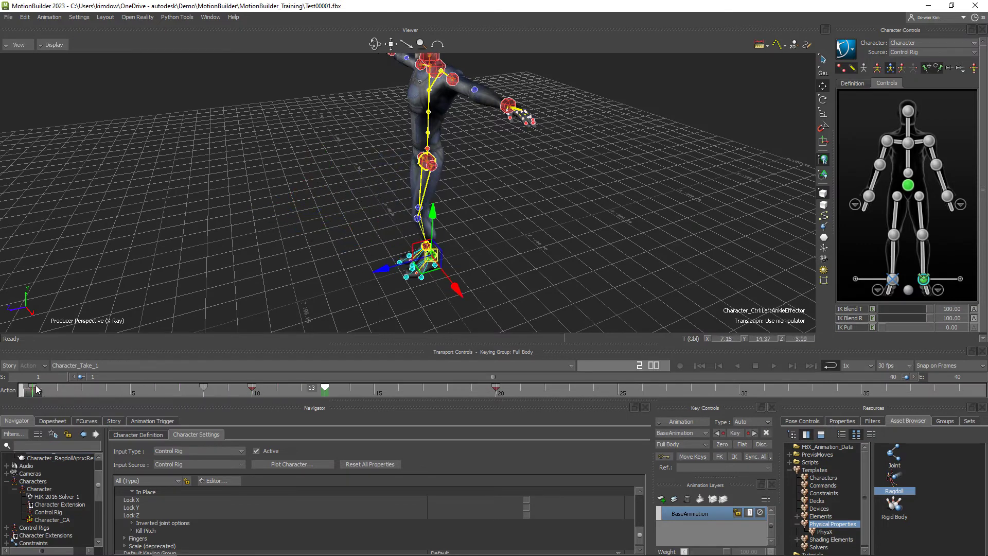
pyautogui.moveTo(36, 390); pyautogui.dragTo(193, 375)
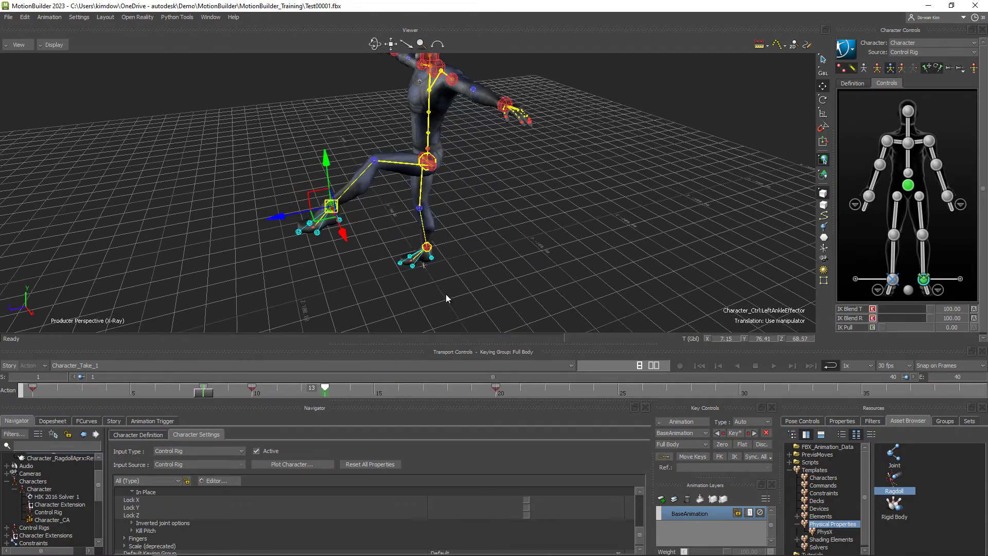
pyautogui.scroll(-5, 446, 299)
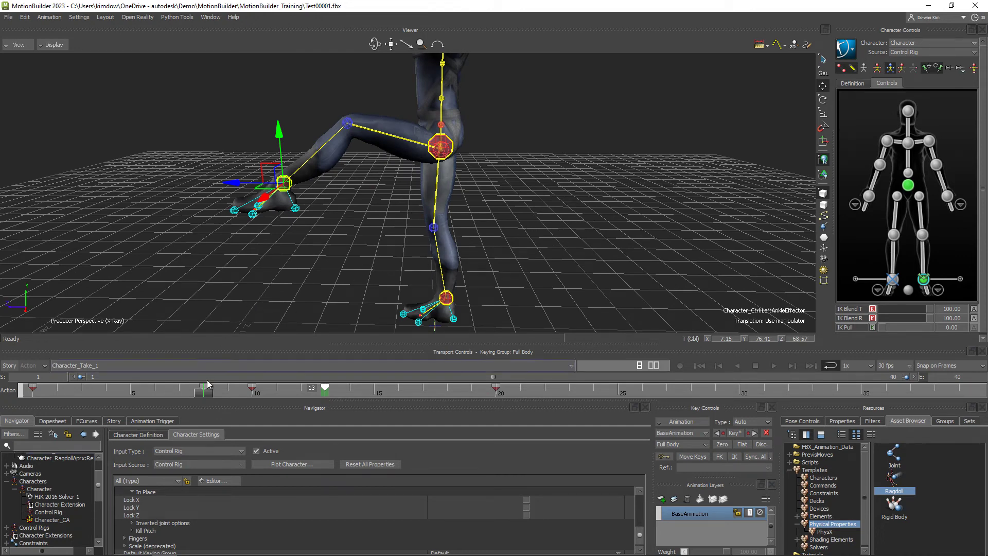
pyautogui.moveTo(203, 394); pyautogui.dragTo(154, 394)
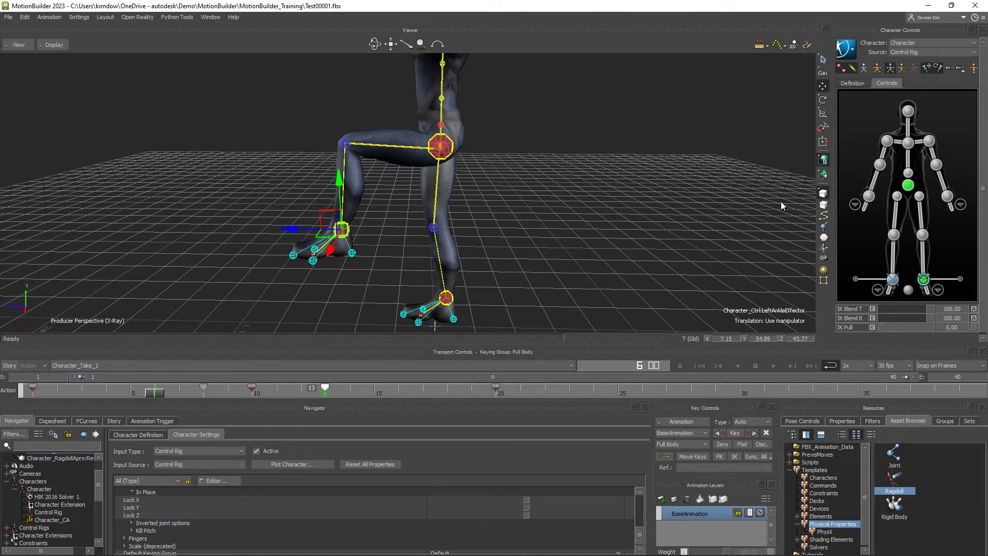
# Step: At frame 6, select the right wrist, hips, right ankle and left ankle effectors in turn to compare their keys on the timeline
pyautogui.click(869, 197)
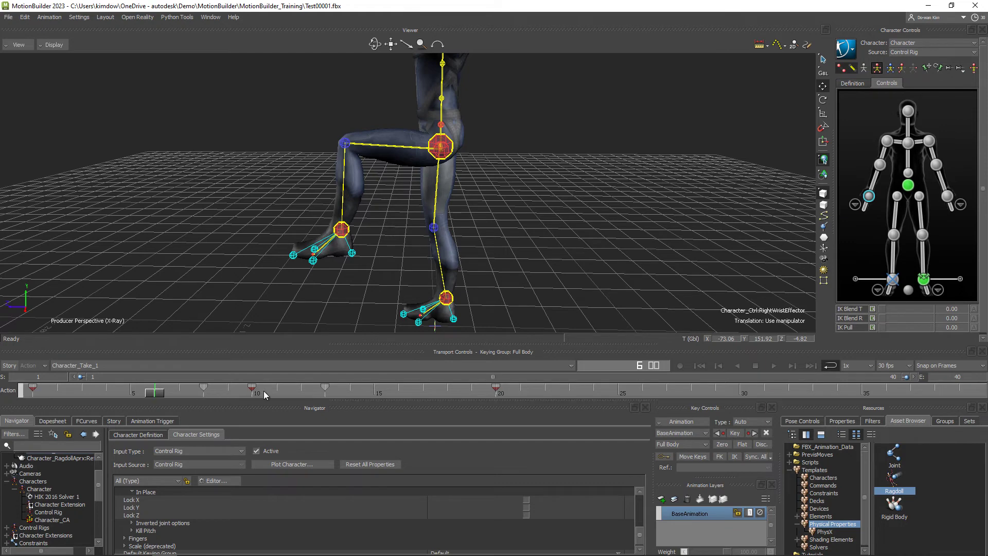
pyautogui.click(908, 185)
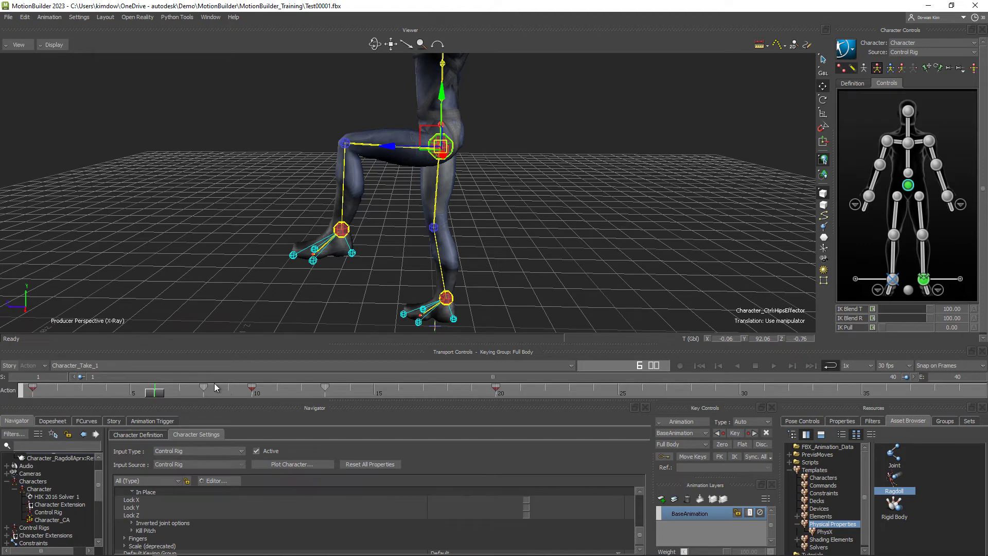
pyautogui.click(893, 279)
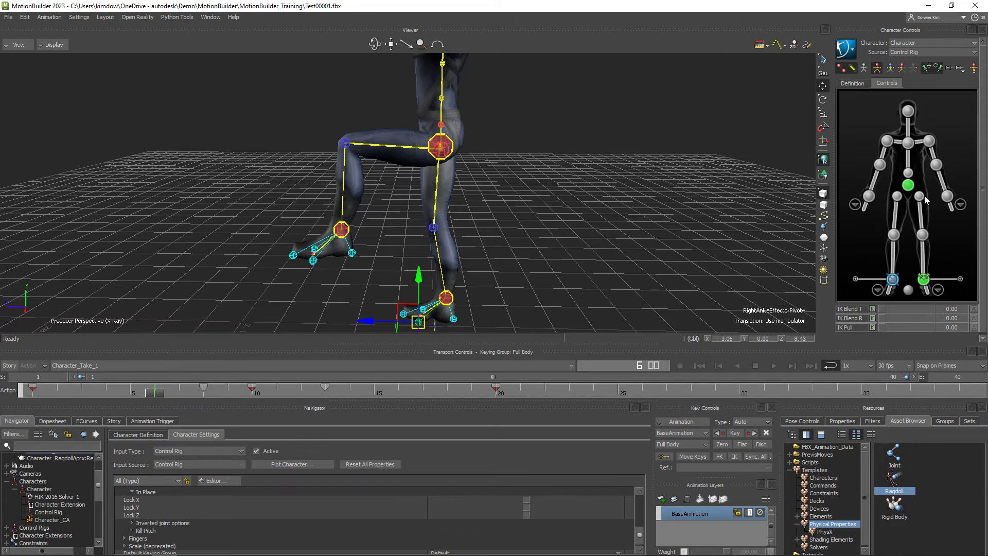
pyautogui.click(926, 281)
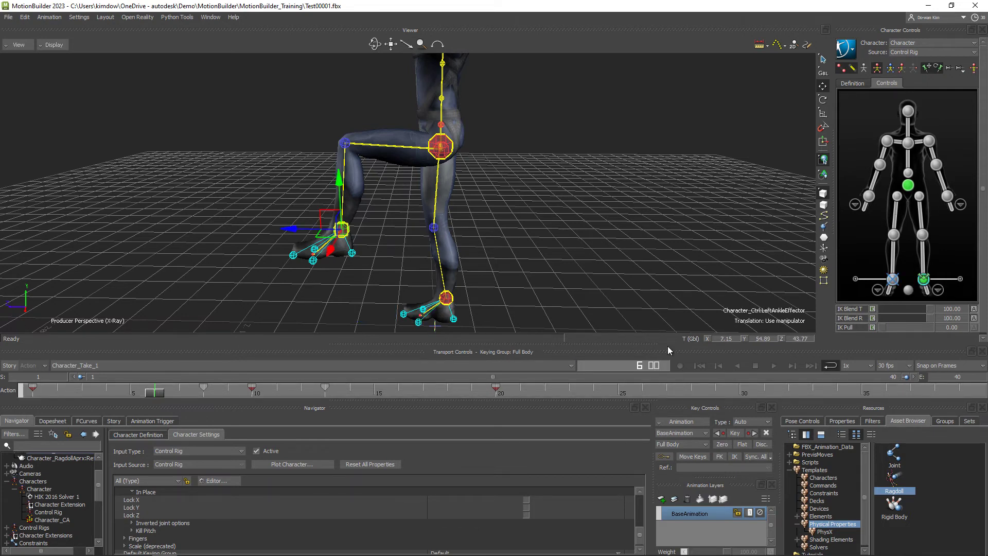
# Step: Scrub between frames 8 and 13 to check the left ankle effector's IK blend values and keys against the right wrist effector's
pyautogui.moveTo(157, 394); pyautogui.dragTo(207, 394)
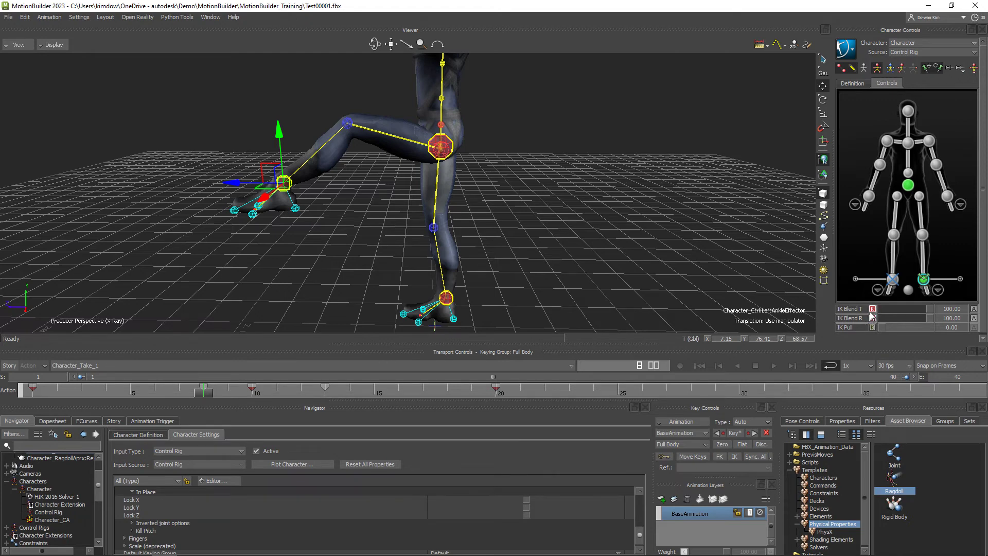
pyautogui.click(244, 393)
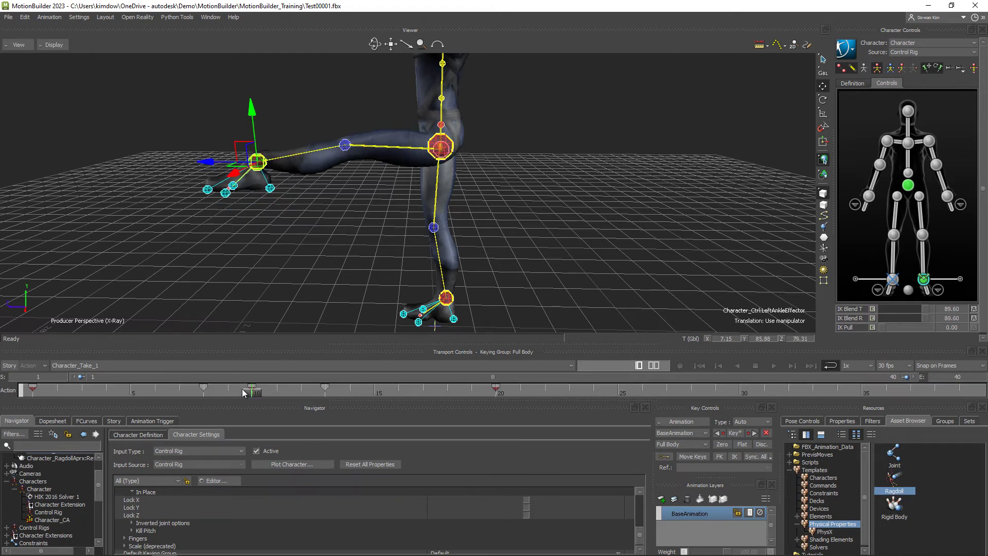
pyautogui.moveTo(244, 393); pyautogui.dragTo(324, 393)
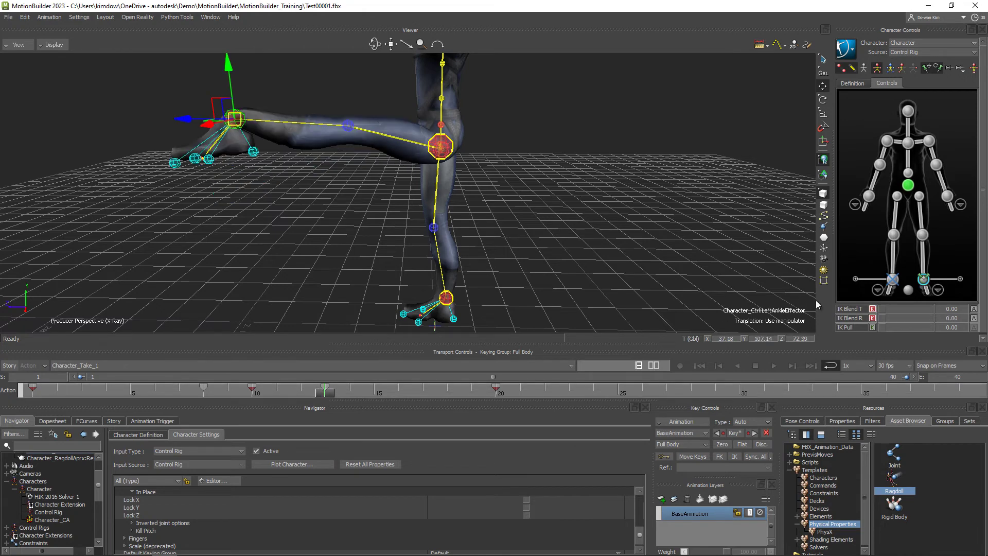
pyautogui.click(869, 198)
pyautogui.moveTo(325, 393); pyautogui.dragTo(193, 395)
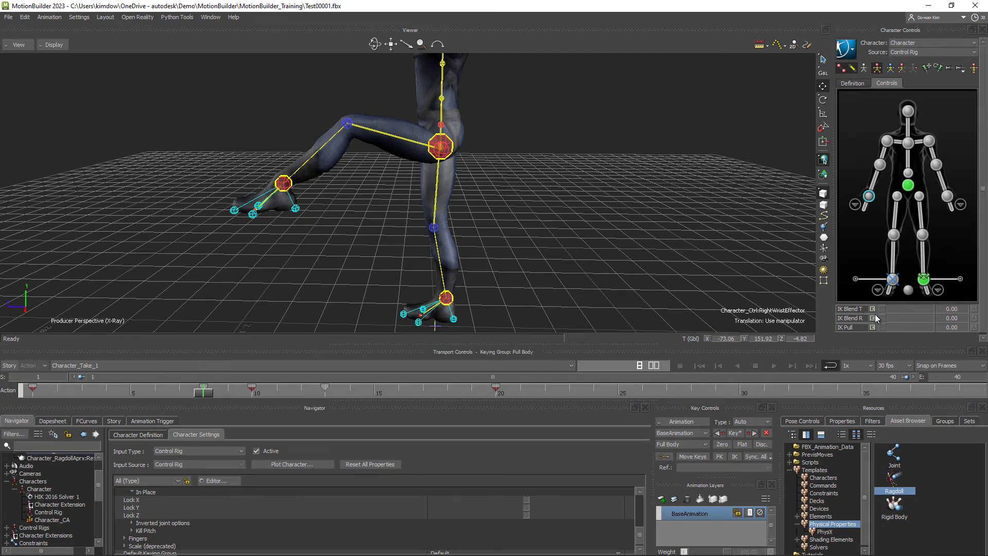
pyautogui.click(924, 280)
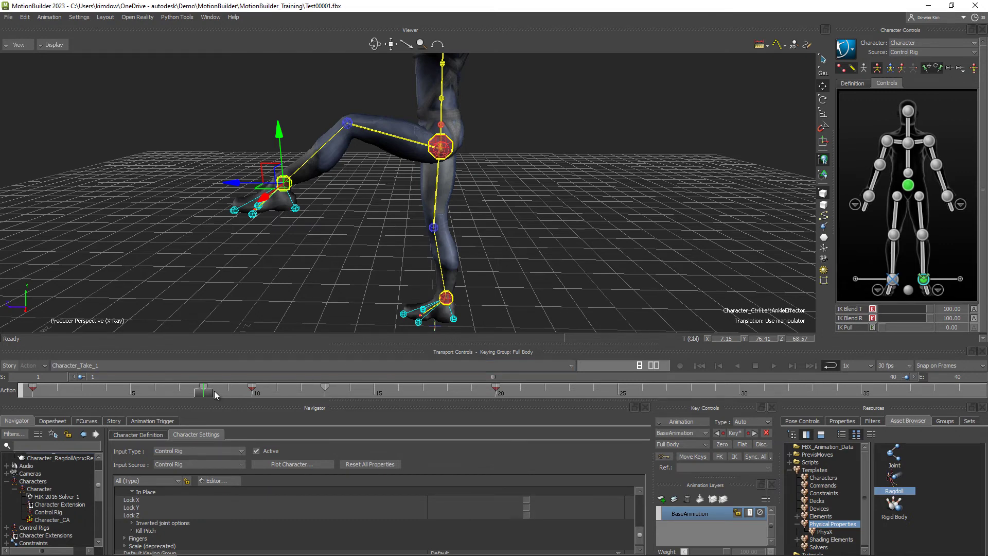
# Step: Go to frame 20, view the character from the front, and key the full body with the left wrist effector selected
pyautogui.click(519, 390)
pyautogui.click(506, 389)
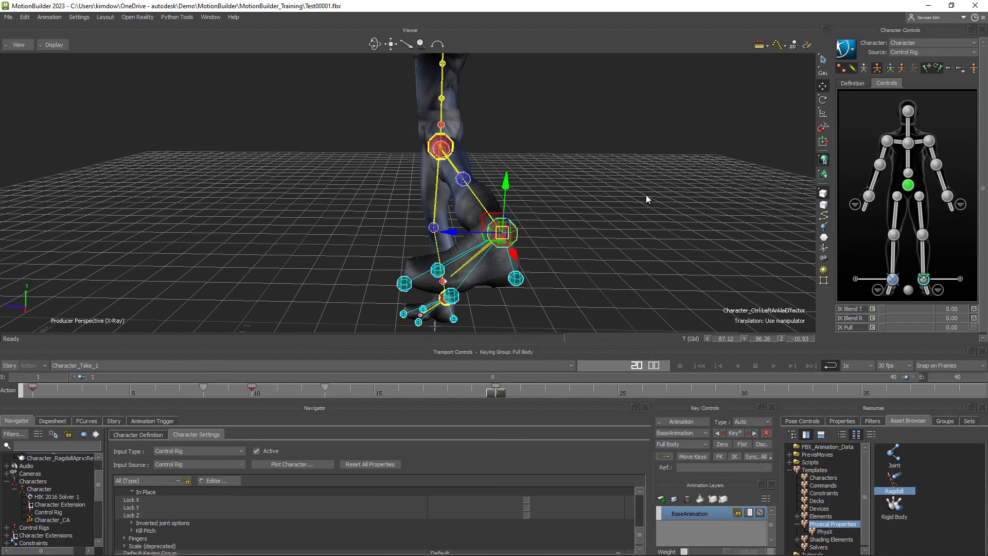
pyautogui.scroll(-5, 508, 160)
pyautogui.moveTo(507, 159); pyautogui.dragTo(555, 193)
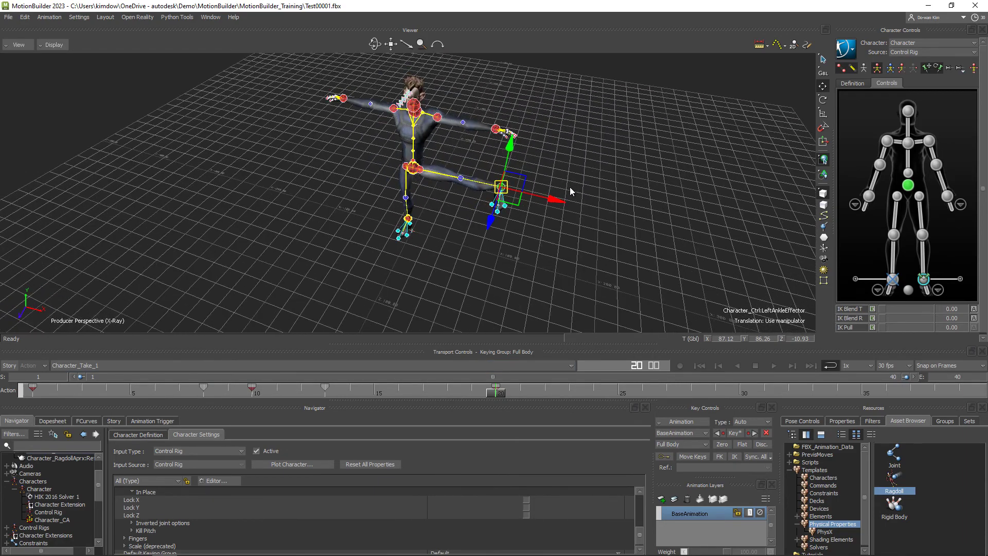
pyautogui.scroll(6, 568, 193)
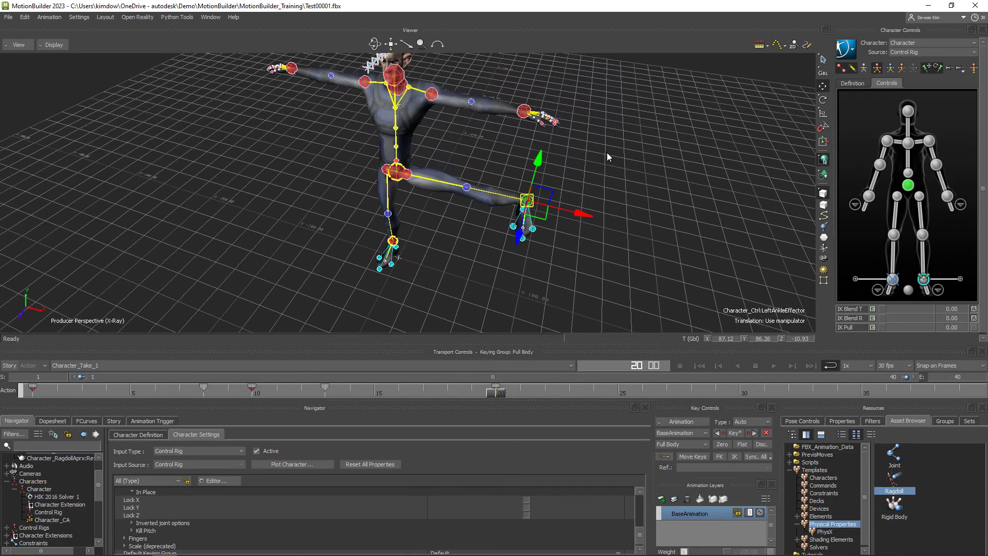
pyautogui.moveTo(608, 157); pyautogui.dragTo(512, 149)
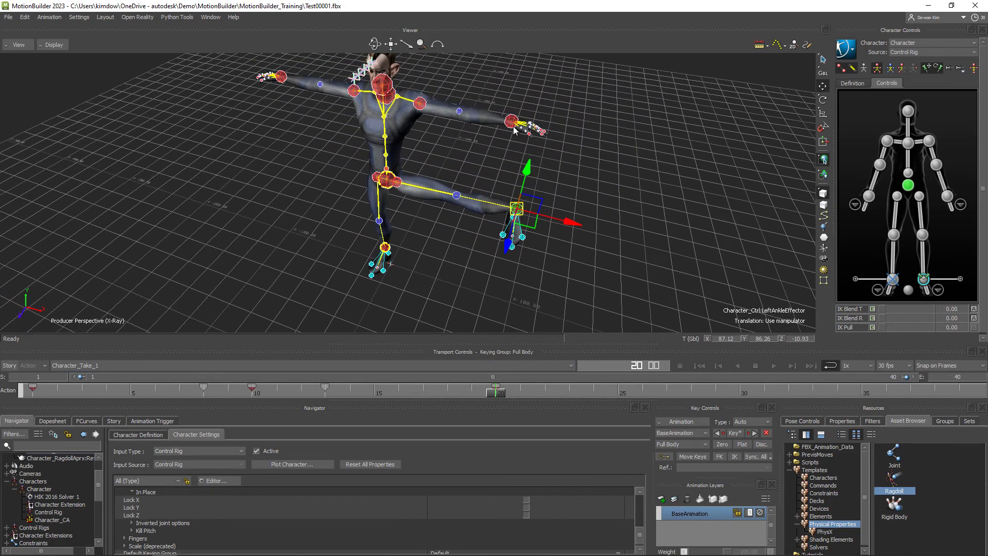
pyautogui.click(513, 127)
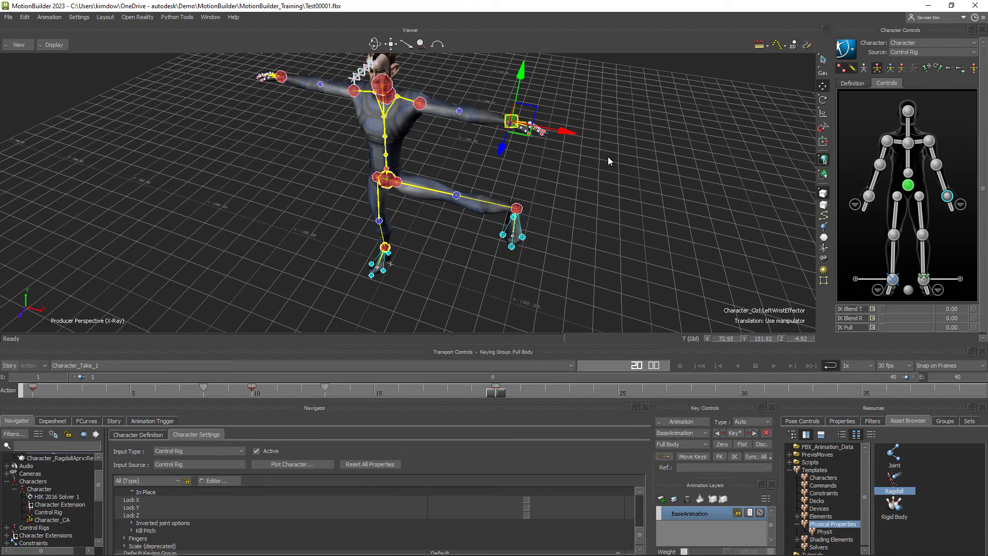
pyautogui.moveTo(607, 156); pyautogui.dragTo(592, 211)
pyautogui.press('k')
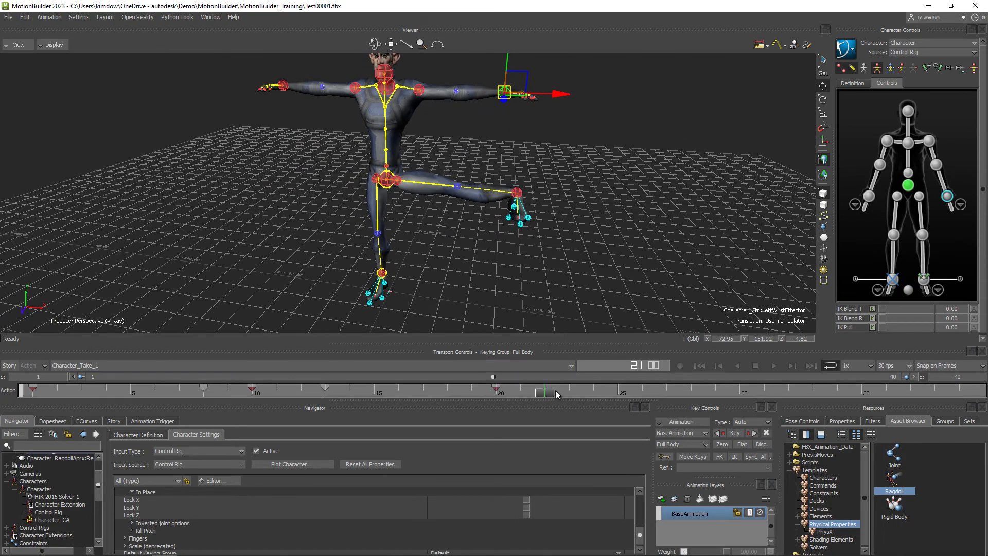
# Step: At frame 30, lower the left wrist effector beside the hip, about X 23 and Y 103, and key it in Body Part mode
pyautogui.moveTo(498, 395); pyautogui.dragTo(740, 393)
pyautogui.moveTo(517, 86); pyautogui.dragTo(431, 157)
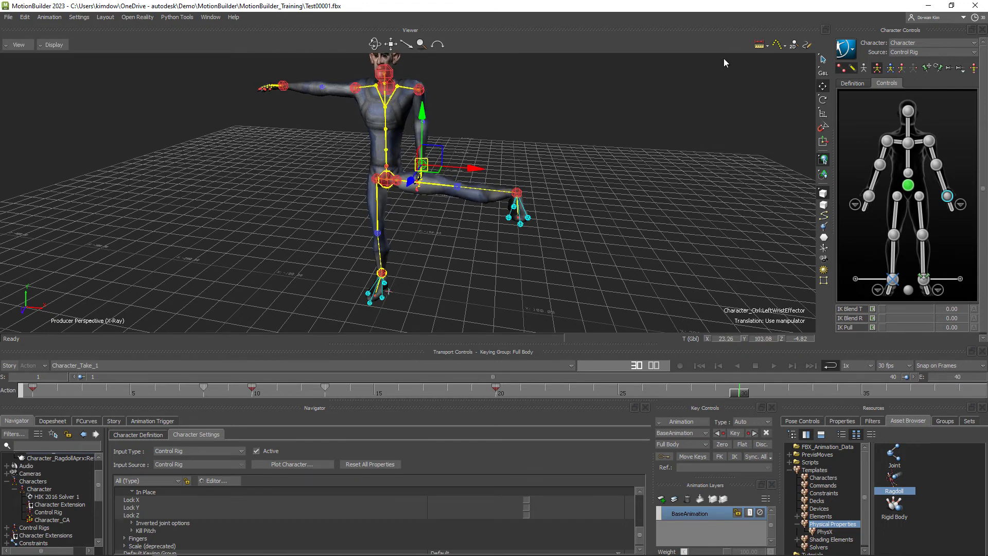
pyautogui.click(901, 67)
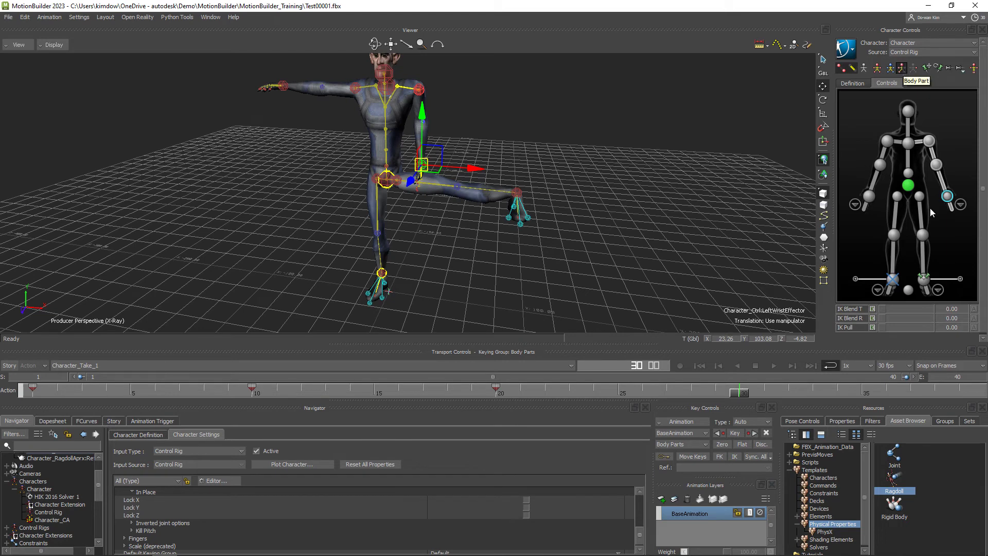
pyautogui.click(734, 433)
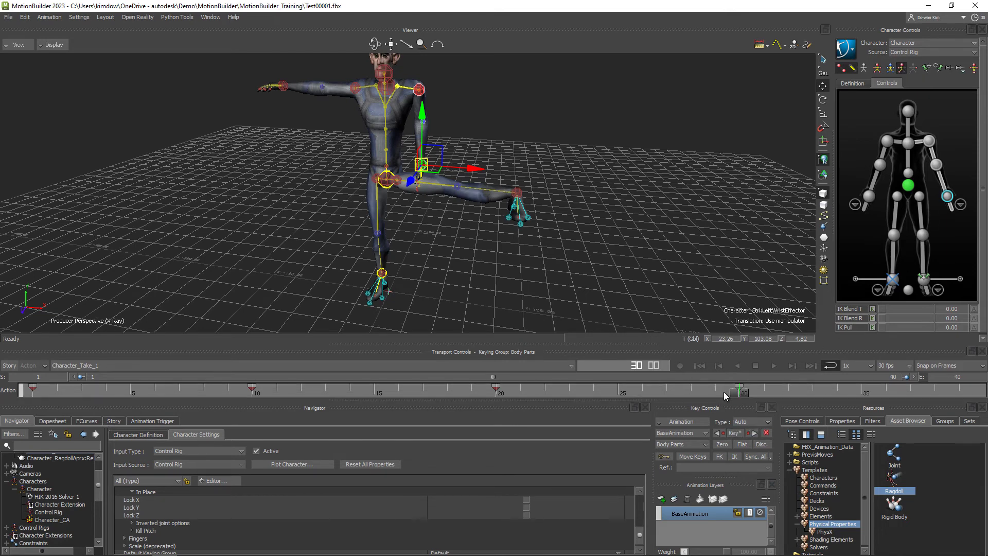
pyautogui.moveTo(741, 396)
pyautogui.mouseDown()
pyautogui.moveTo(544, 391)
pyautogui.moveTo(738, 391)
pyautogui.mouseUp()
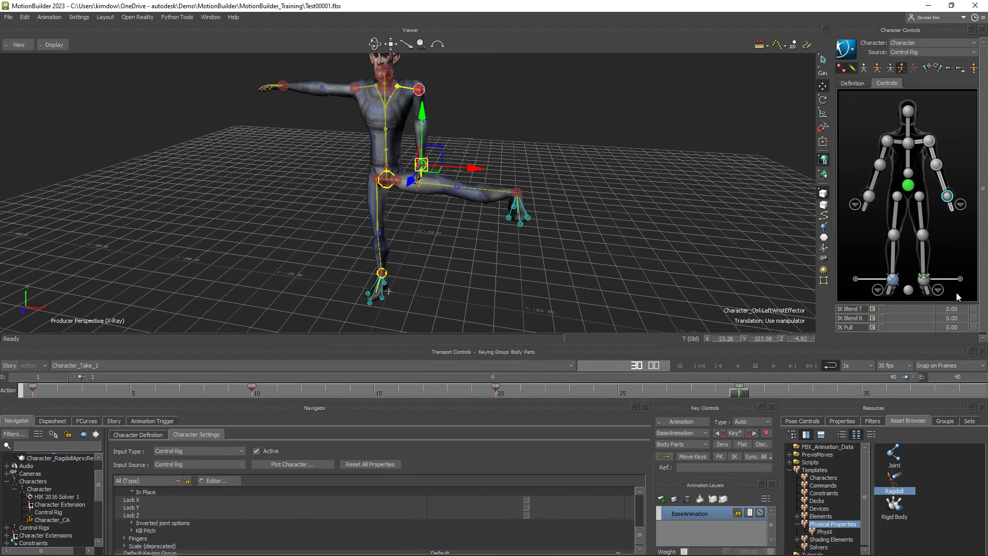
# Step: Select the left ankle, right wrist, right elbow and left wrist effectors in turn to check which ones are keyed at frame 30
pyautogui.click(924, 281)
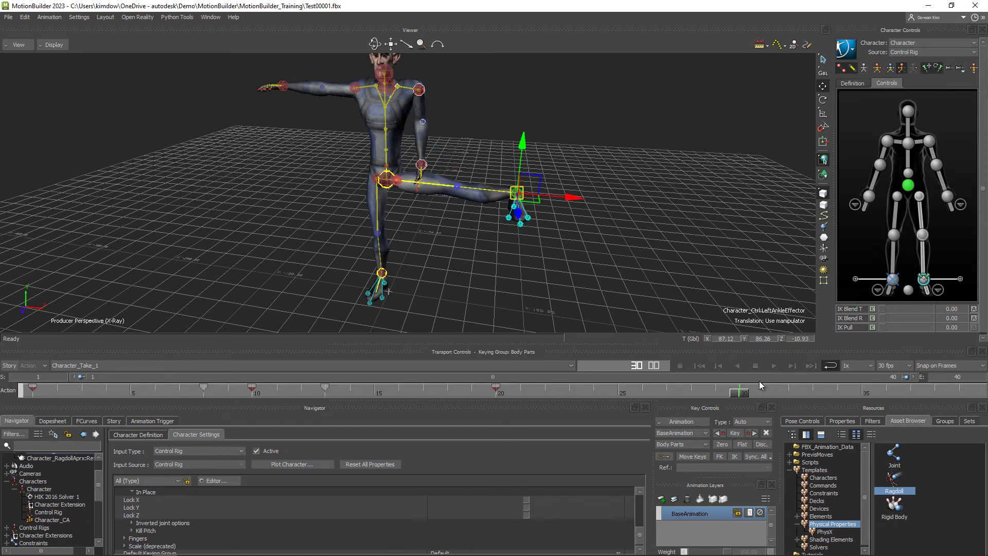
pyautogui.click(869, 196)
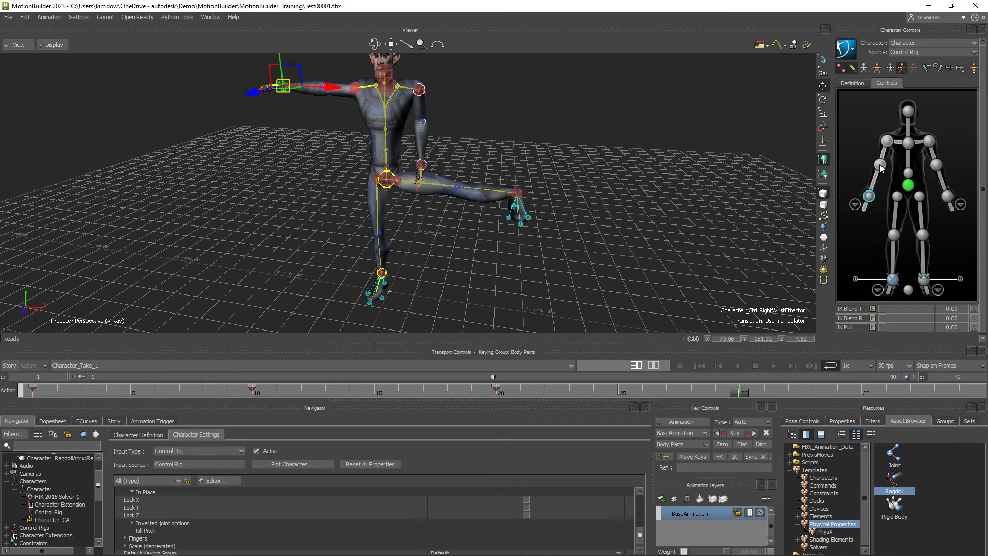
pyautogui.click(880, 165)
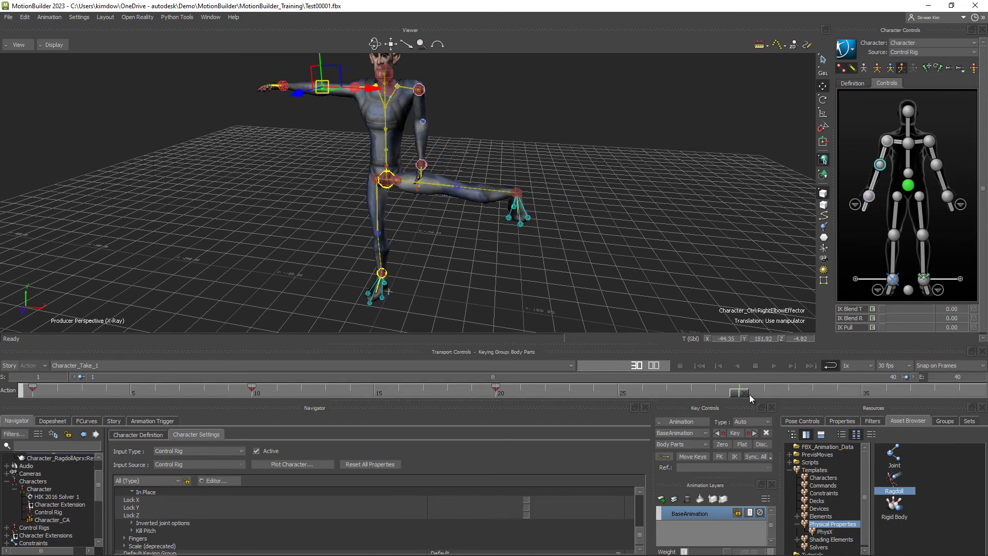
pyautogui.click(947, 196)
# Step: Scrub back from frame 30 to frame 7 and examine the left arm and kicking leg from the side
pyautogui.moveTo(736, 395); pyautogui.dragTo(709, 394)
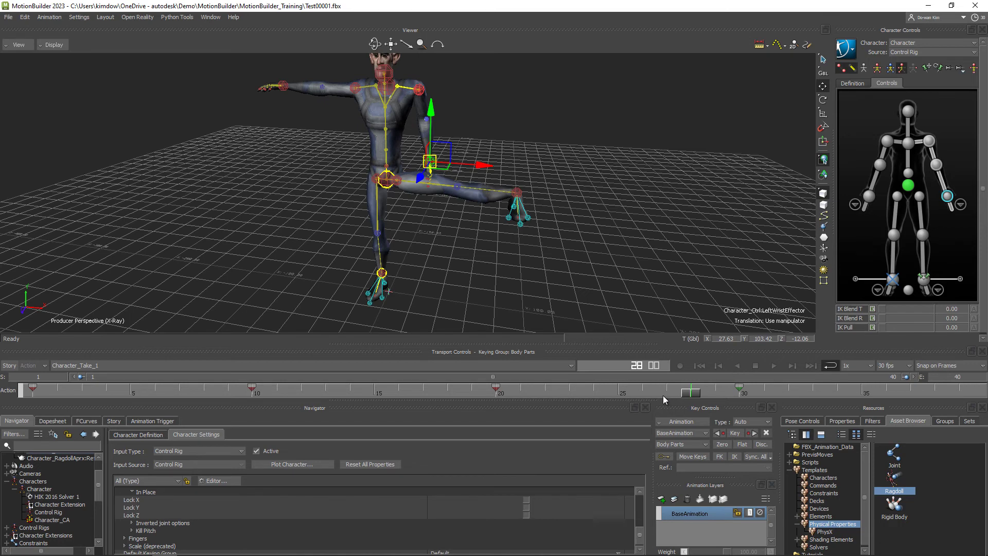
pyautogui.moveTo(693, 393); pyautogui.dragTo(191, 390)
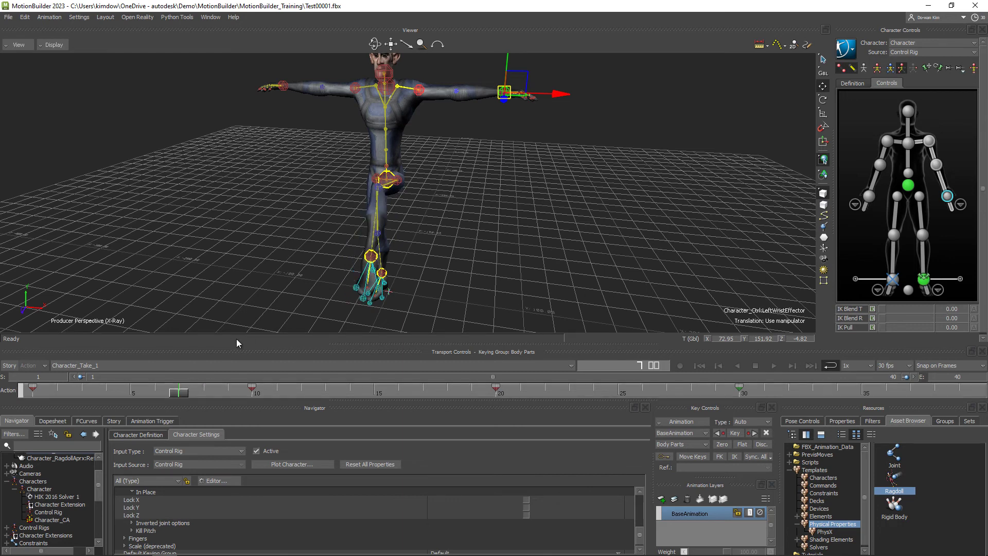
pyautogui.keyDown('ctrl'); pyautogui.keyDown('shift'); pyautogui.moveTo(540, 251); pyautogui.dragTo(492, 247); pyautogui.keyUp('shift'); pyautogui.keyUp('ctrl')
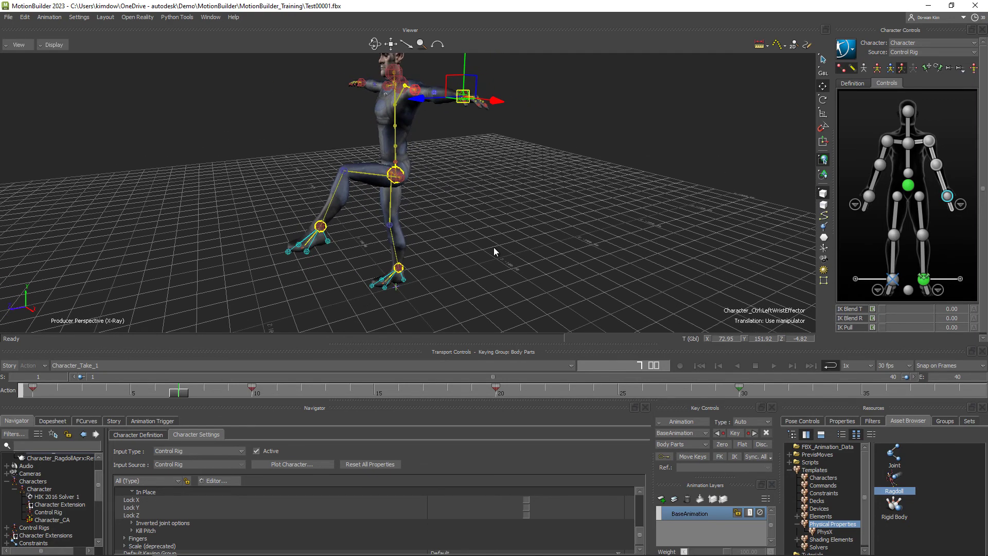
# Step: Try lowering the hips effector to about Y 69 at frame 7, then undo the move
pyautogui.click(392, 179)
pyautogui.moveTo(394, 174); pyautogui.dragTo(385, 198)
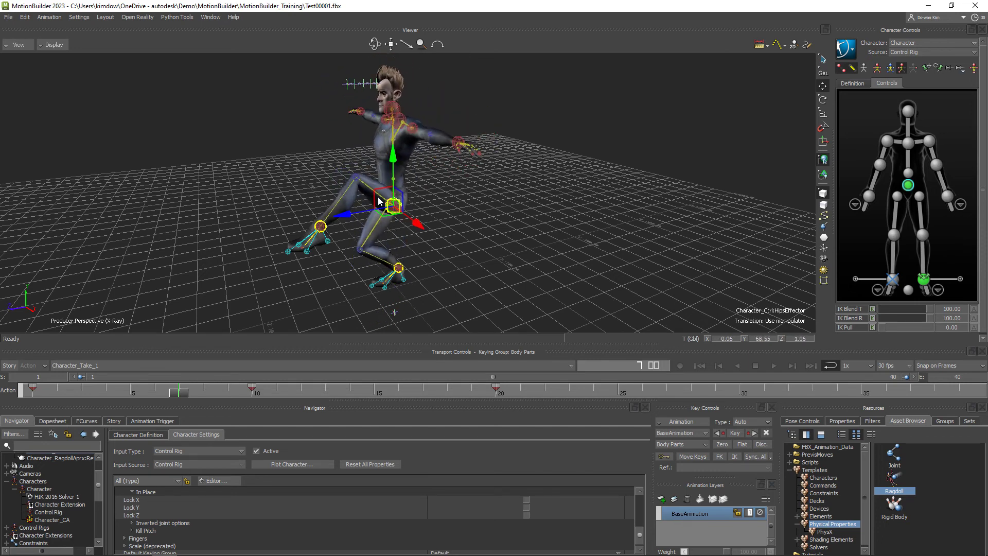
pyautogui.hotkey('ctrl', 'x')
pyautogui.click(511, 314)
pyautogui.hotkey('ctrl', 'z')
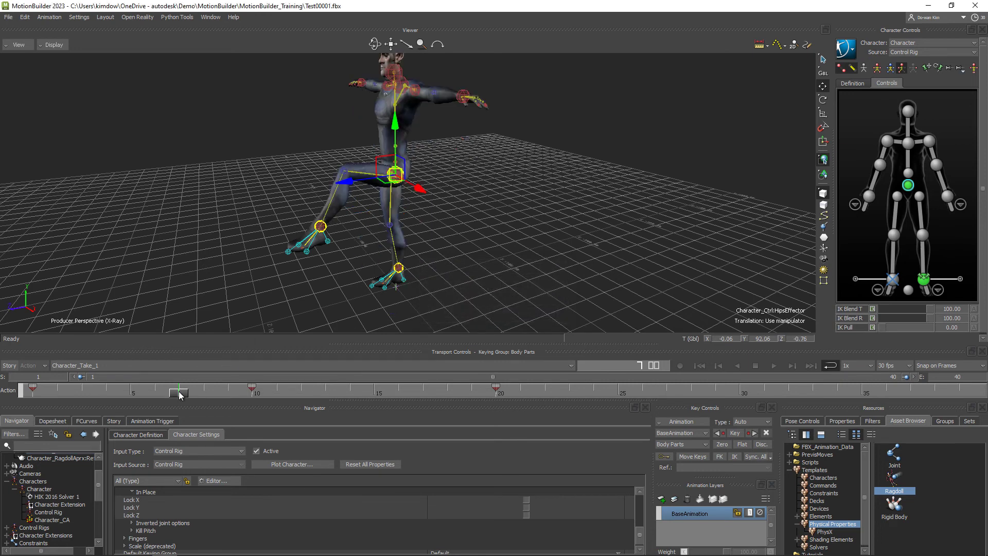
# Step: Select the left ankle effector at frame 10 and scrub to frame 20 to compare its IK Blend T and R values
pyautogui.moveTo(180, 395); pyautogui.dragTo(251, 394)
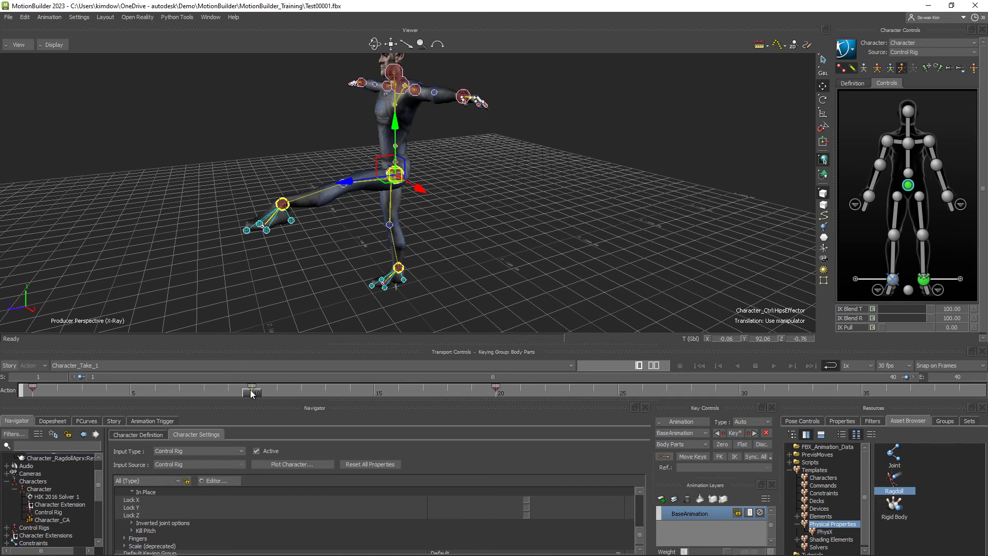
pyautogui.click(924, 279)
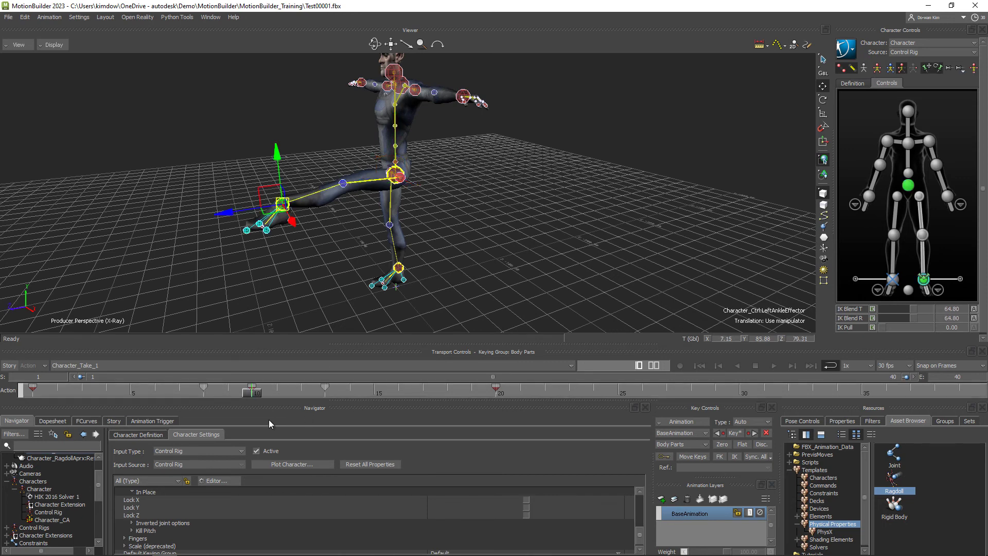
pyautogui.moveTo(253, 397); pyautogui.dragTo(495, 394)
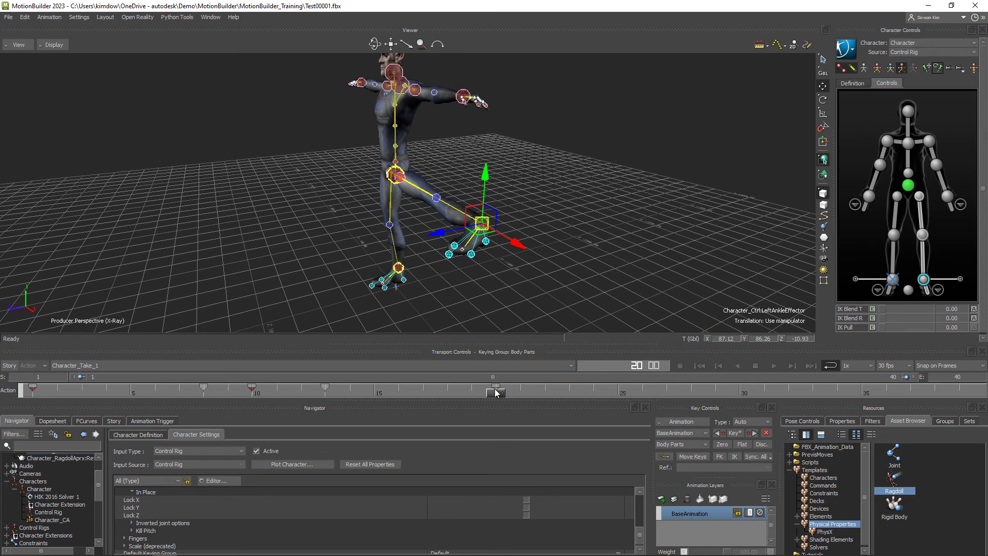
# Step: At frame 30, lower the hips effector to about Y 70 and key it in Body Part mode
pyautogui.moveTo(497, 393); pyautogui.dragTo(736, 403)
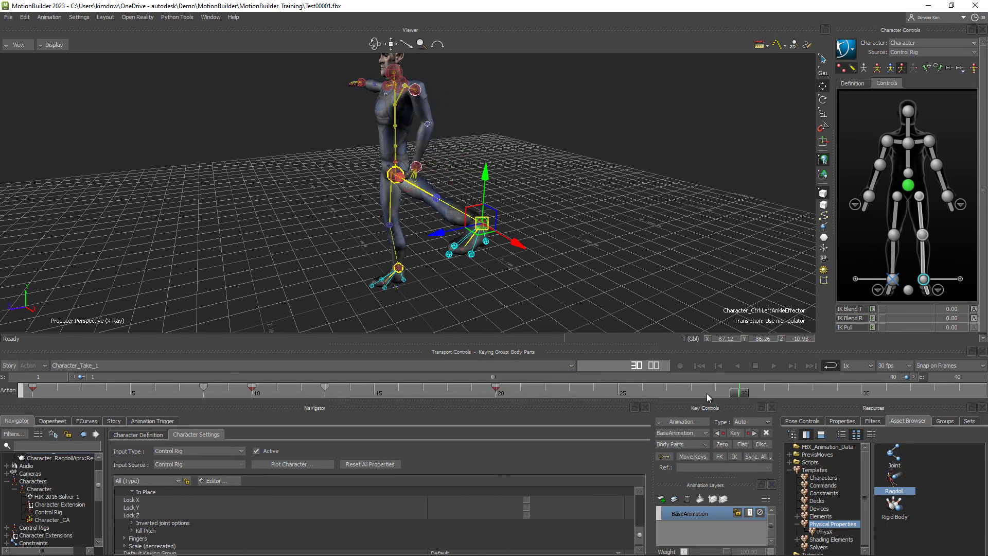
pyautogui.click(391, 173)
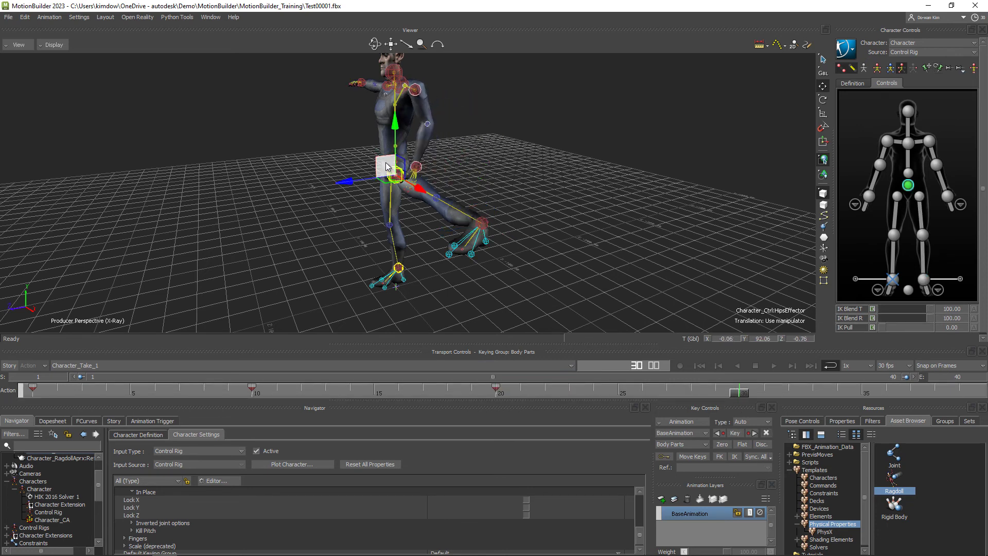
pyautogui.moveTo(387, 166); pyautogui.dragTo(390, 205)
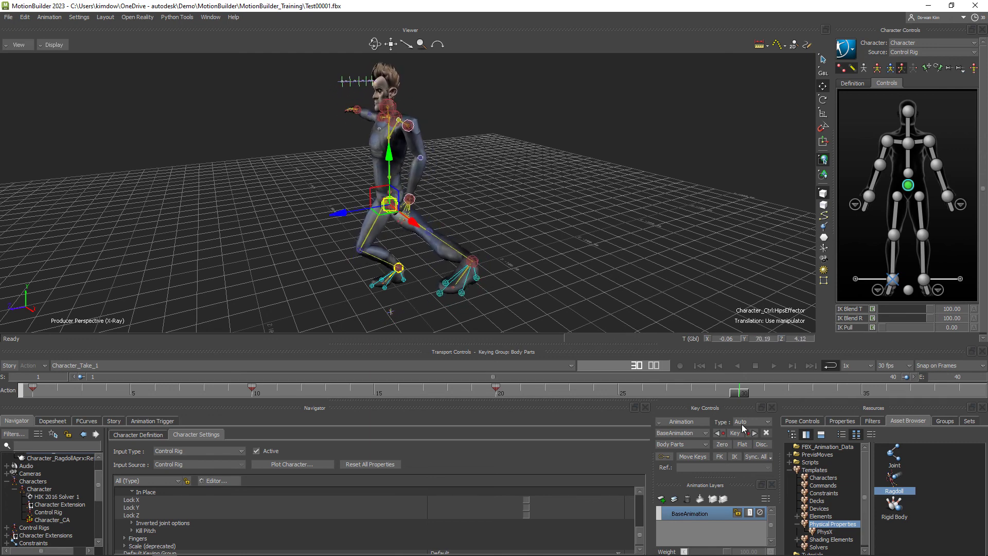
pyautogui.click(739, 434)
# Step: Scrub back to frame 13, try lowering the hips effector without keying it, and move on to frame 10
pyautogui.moveTo(742, 395); pyautogui.dragTo(325, 389)
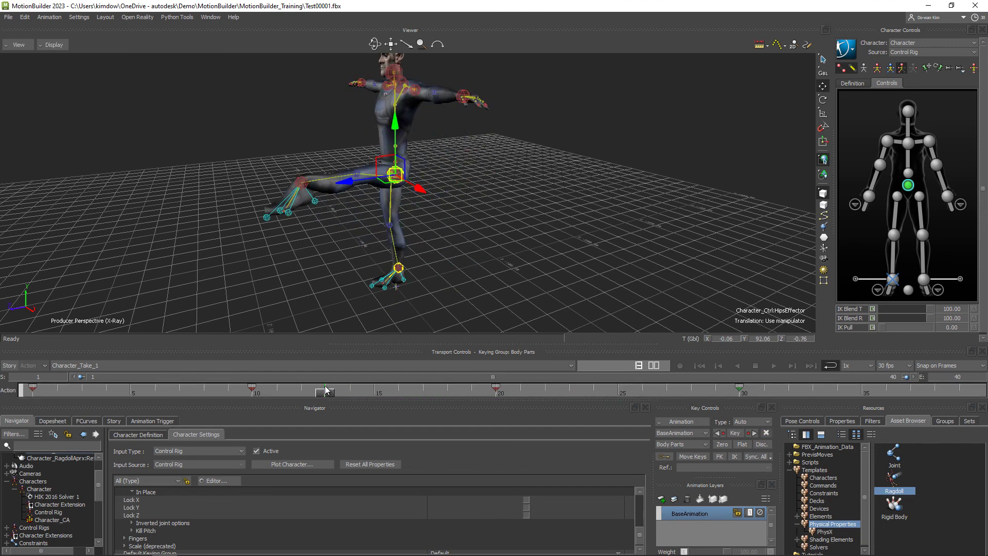
pyautogui.moveTo(383, 170); pyautogui.dragTo(390, 345)
pyautogui.moveTo(325, 392); pyautogui.dragTo(251, 392)
# Step: At frame 10, check the left ankle effector's IK blend and lower the hips effector to about Y 56, Z 22
pyautogui.click(281, 206)
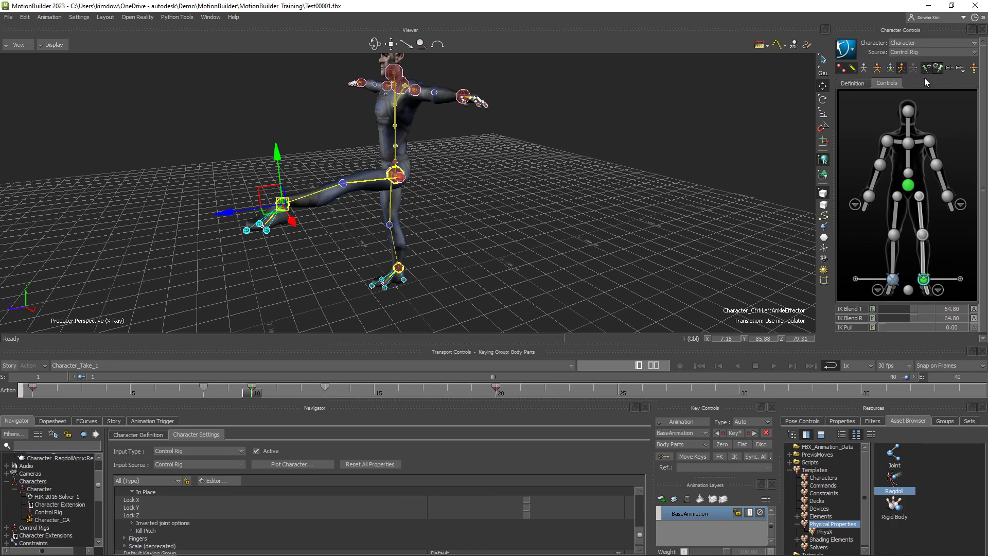
pyautogui.click(396, 176)
pyautogui.moveTo(395, 176); pyautogui.dragTo(260, 229)
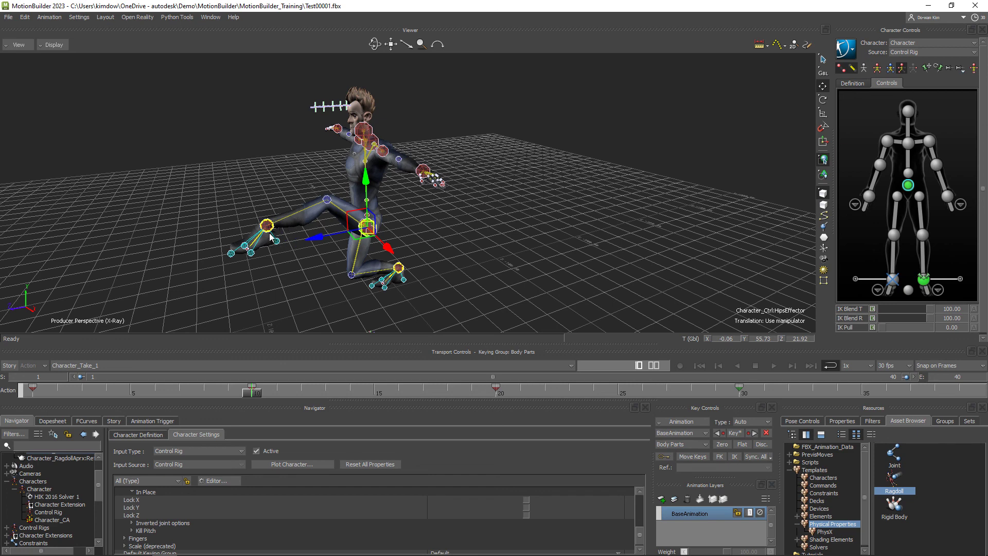
# Step: Set the left ankle's IK Blend T and R to 100 and raise the hips effector to about Y 63, Z 23
pyautogui.click(924, 280)
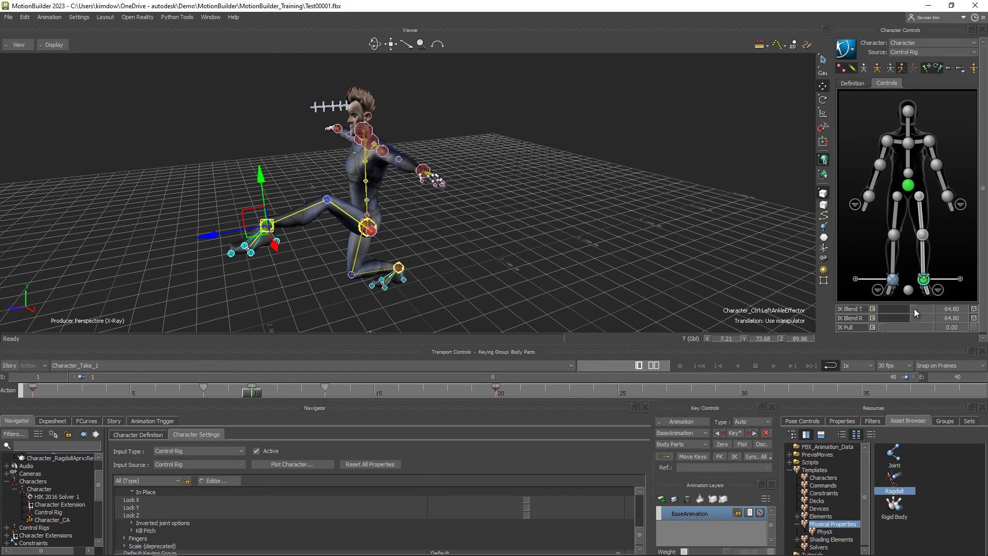
pyautogui.moveTo(913, 308)
pyautogui.mouseDown()
pyautogui.moveTo(938, 310)
pyautogui.moveTo(930, 318)
pyautogui.mouseUp()
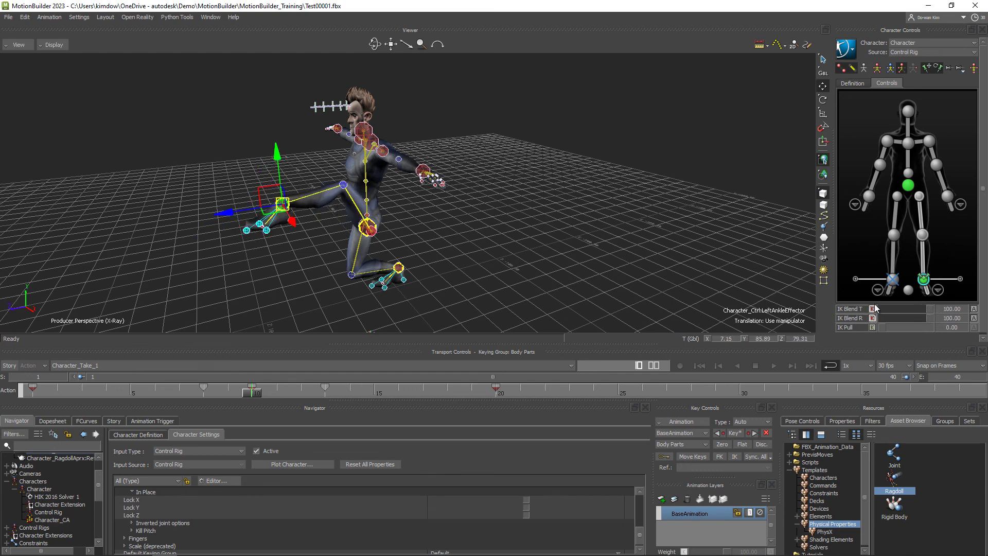
pyautogui.click(908, 184)
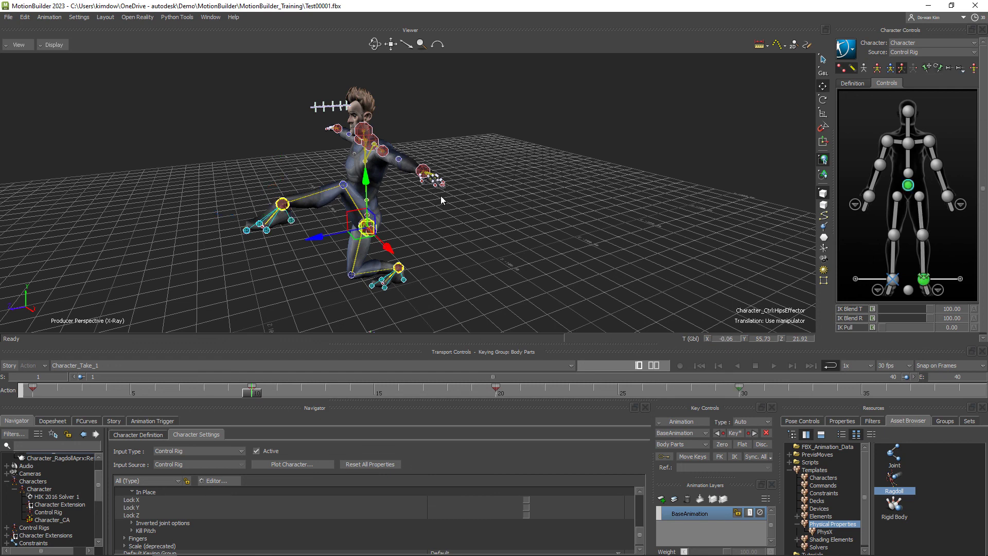
pyautogui.moveTo(354, 216); pyautogui.dragTo(354, 208)
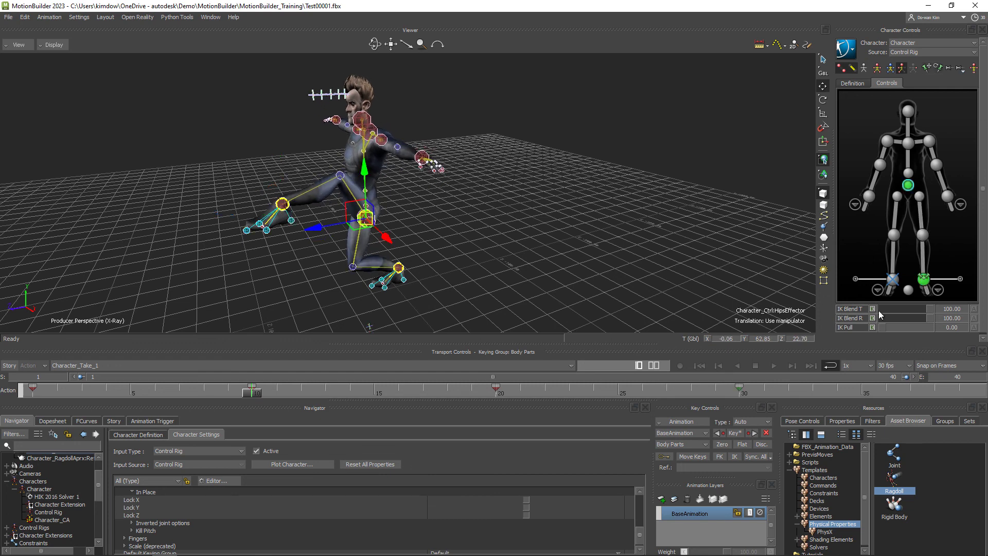
# Step: Reload frame 10 to discard the unkeyed blend changes, and lower the hips effector to about Y 66, Z 9
pyautogui.click(268, 392)
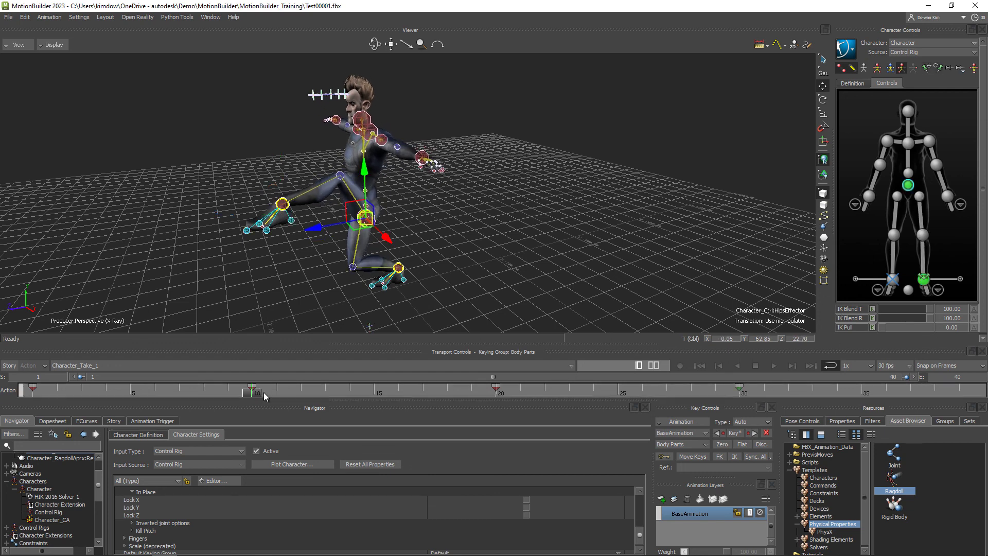
pyautogui.moveTo(269, 392)
pyautogui.mouseDown()
pyautogui.moveTo(202, 393)
pyautogui.moveTo(254, 396)
pyautogui.mouseUp()
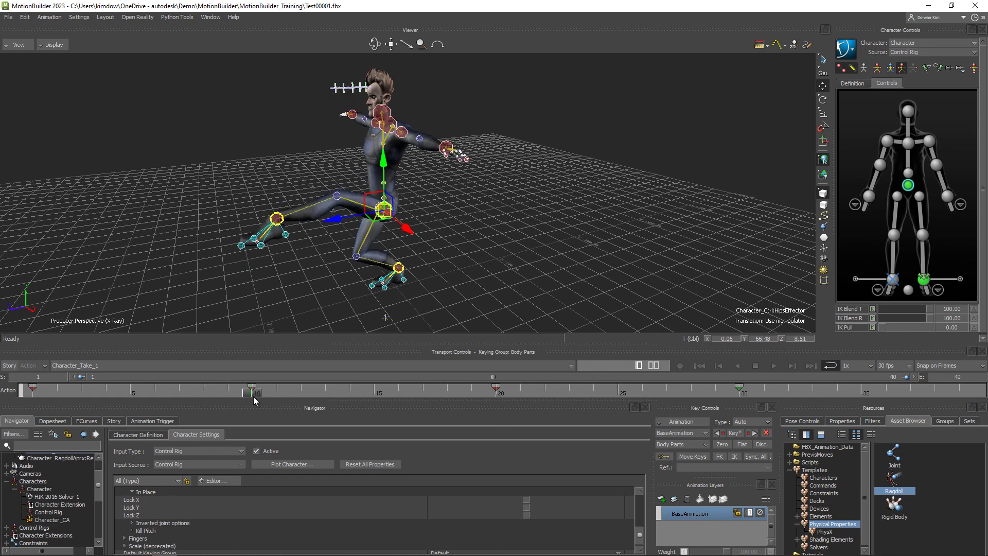
# Step: Toggle the rotation and translation pinning of the left ankle effector at frame 10
pyautogui.click(925, 280)
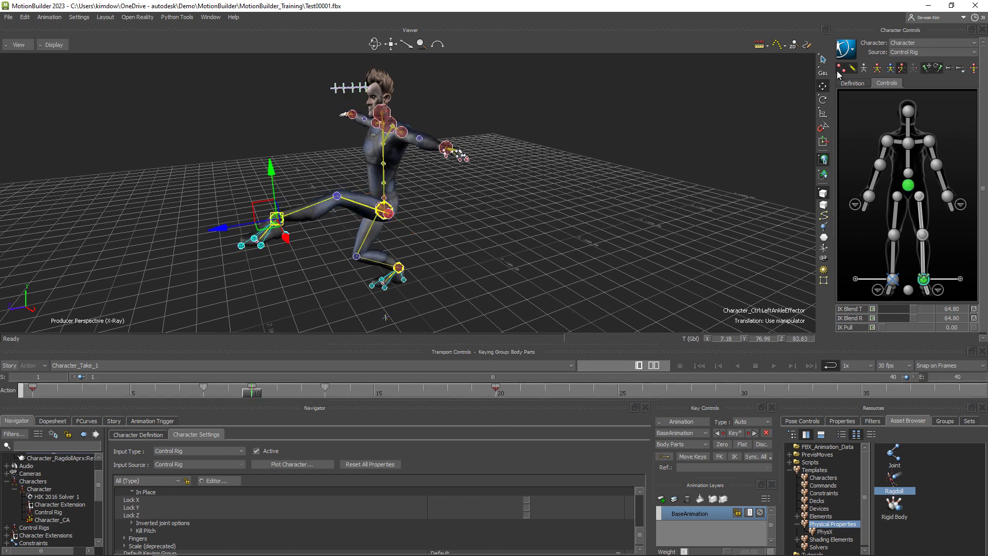
pyautogui.click(938, 68)
pyautogui.click(925, 69)
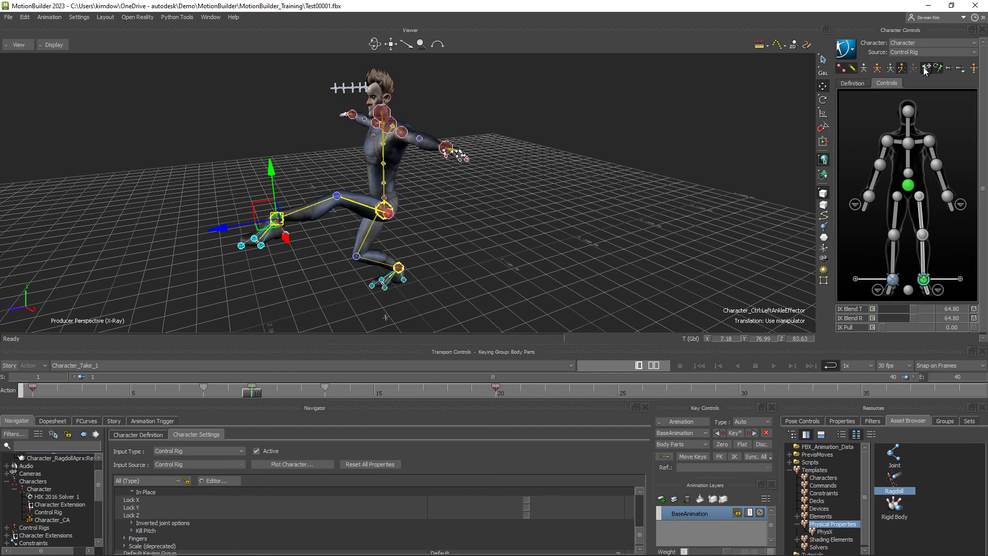